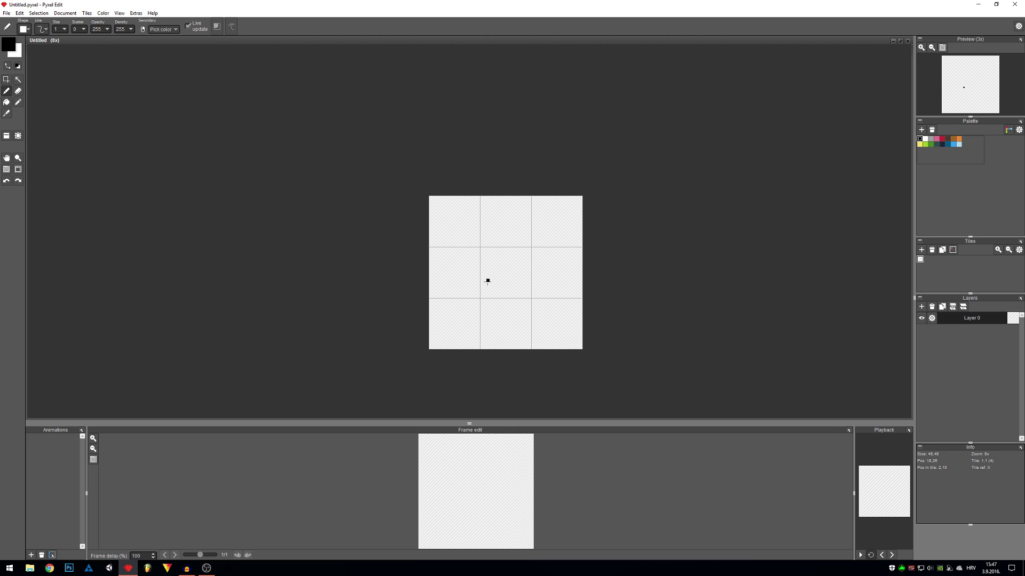
# Place one black pixel at the top edge of the top-left tile and zoom in to 28x.
pyautogui.scroll(1, 496, 273)
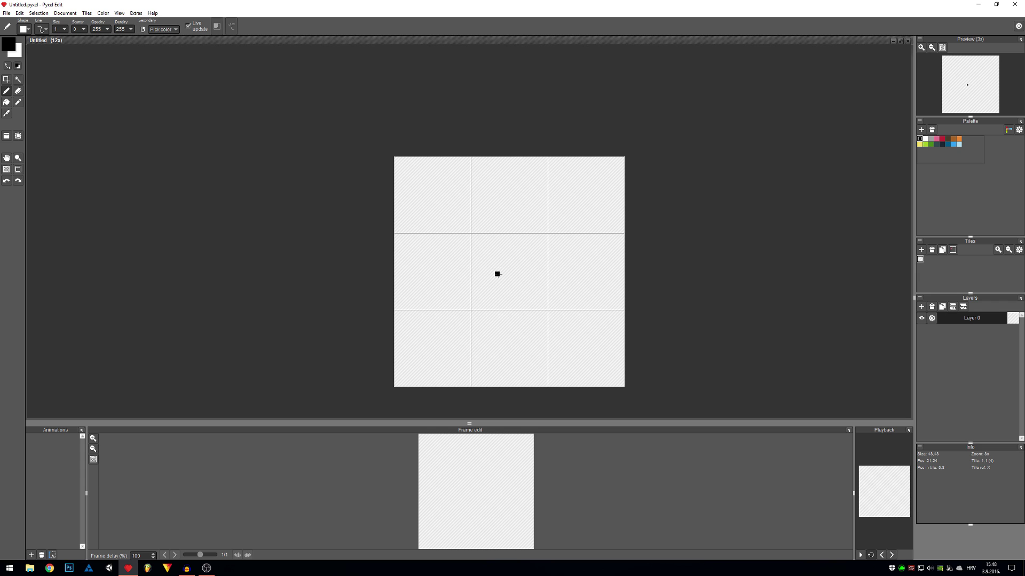
pyautogui.click(430, 201)
pyautogui.scroll(1, 430, 192)
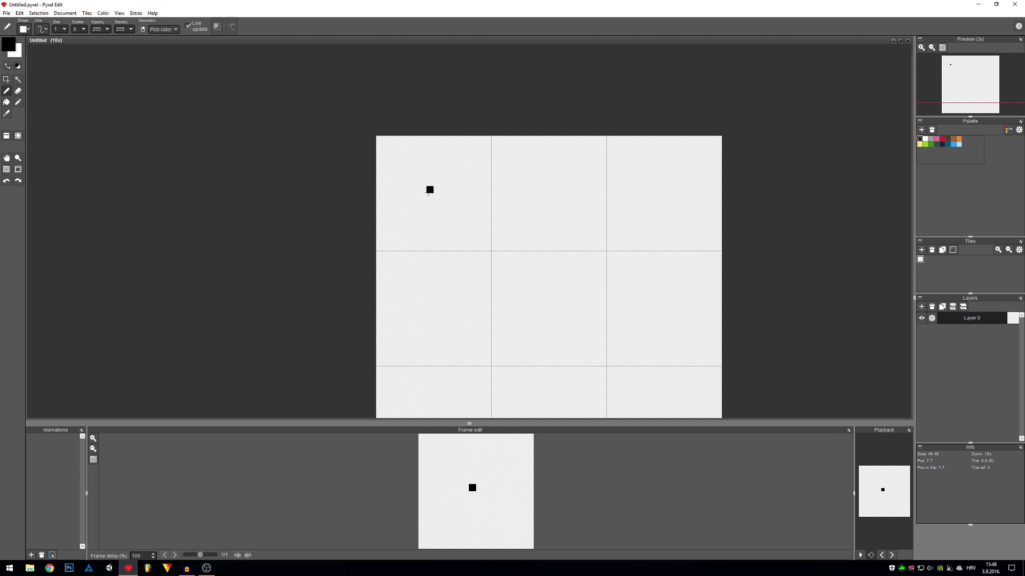
pyautogui.press('space')
pyautogui.moveTo(595, 318)
pyautogui.mouseDown()
pyautogui.moveTo(582, 310)
pyautogui.moveTo(630, 392)
pyautogui.mouseUp()
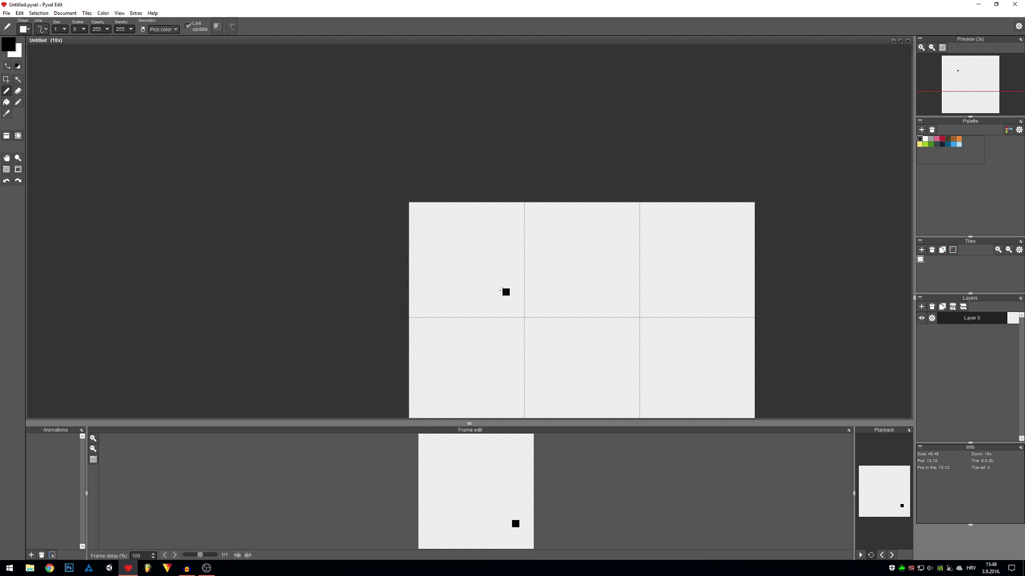
pyautogui.press('space')
pyautogui.moveTo(589, 335); pyautogui.dragTo(553, 284)
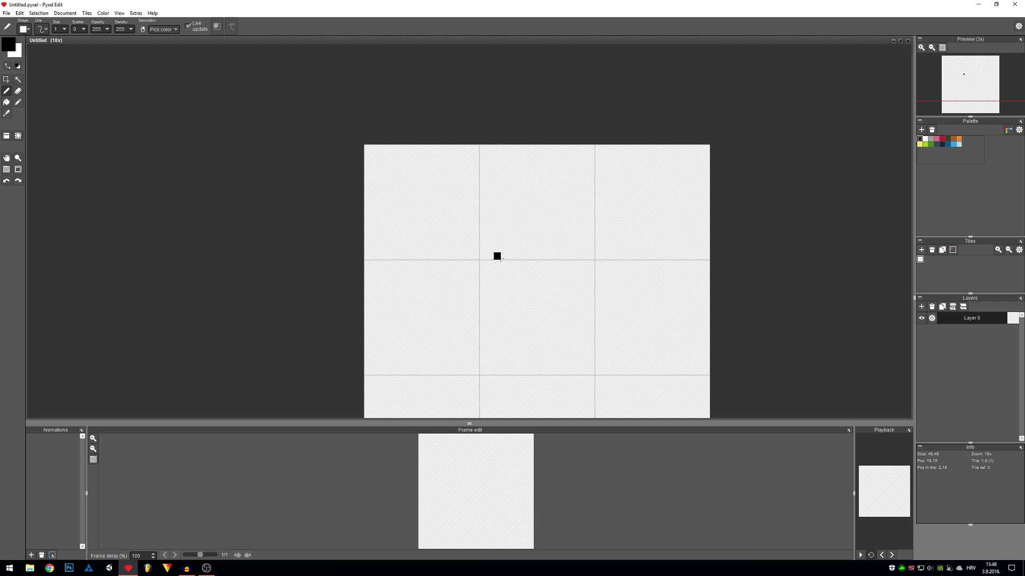
pyautogui.moveTo(614, 305)
pyautogui.mouseDown()
pyautogui.moveTo(542, 226)
pyautogui.moveTo(557, 229)
pyautogui.mouseUp()
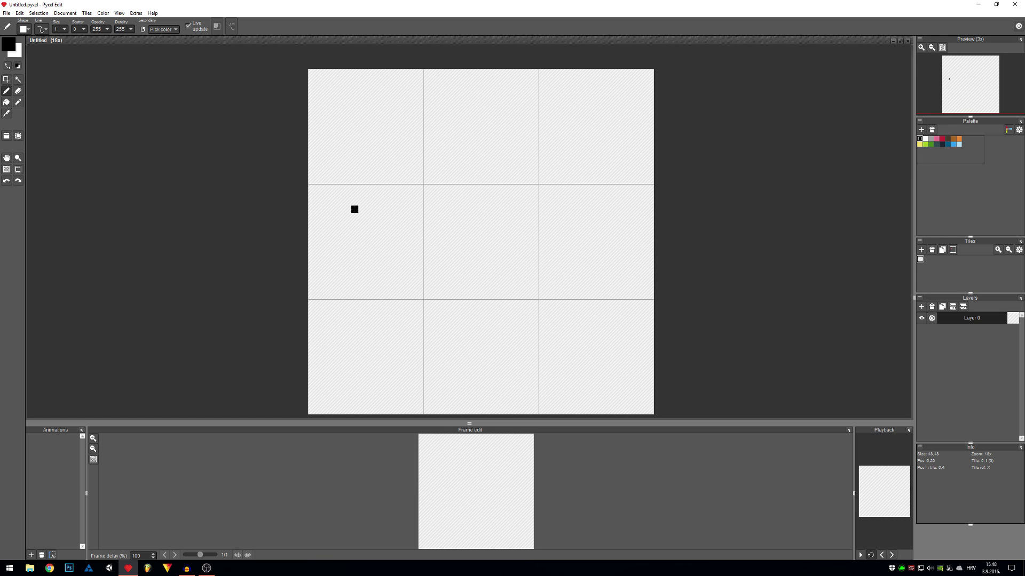
pyautogui.press('space')
pyautogui.moveTo(397, 196); pyautogui.dragTo(465, 323)
pyautogui.scroll(1, 437, 238)
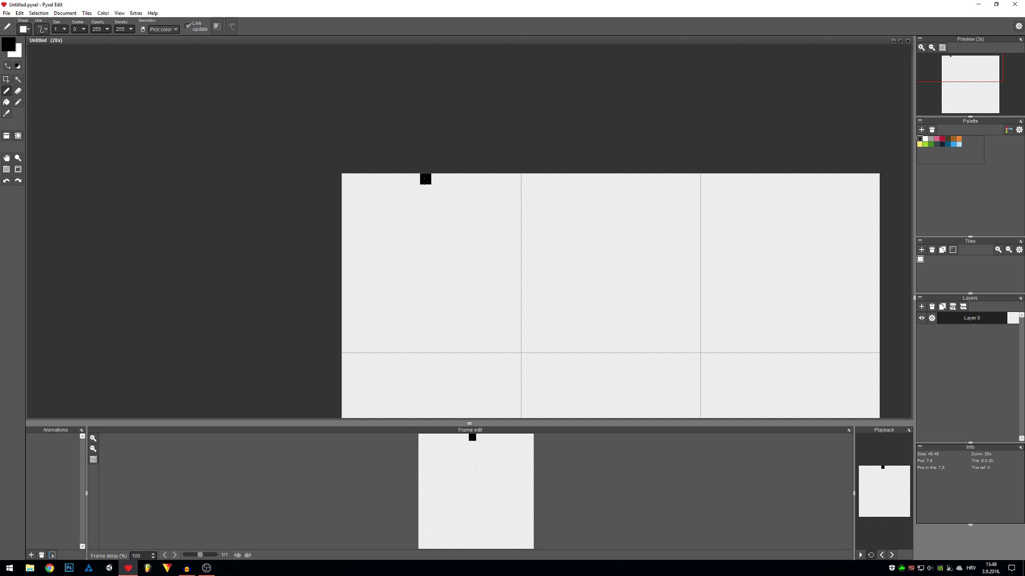
# Draw the figure's 2x2 head, neck, two feet with a toe, and both legs in black.
pyautogui.moveTo(426, 179)
pyautogui.mouseDown()
pyautogui.moveTo(437, 190)
pyautogui.moveTo(437, 179)
pyautogui.mouseUp()
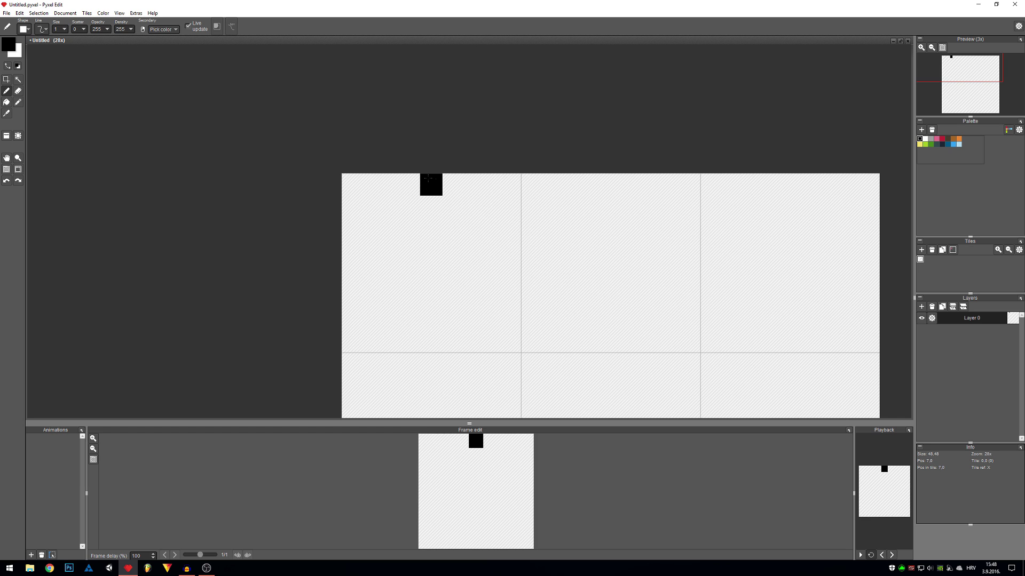
pyautogui.click(423, 198)
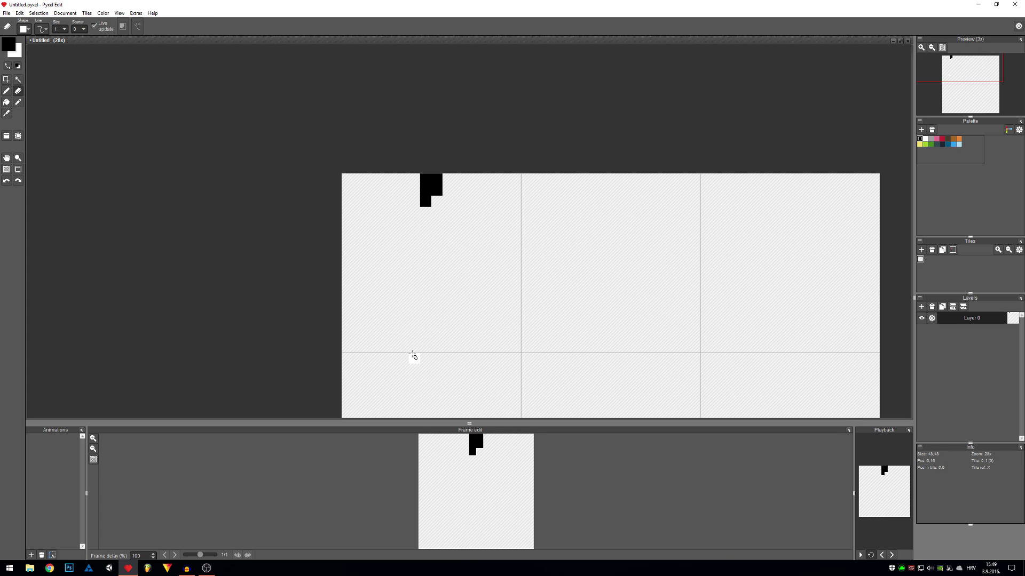
pyautogui.click(414, 347)
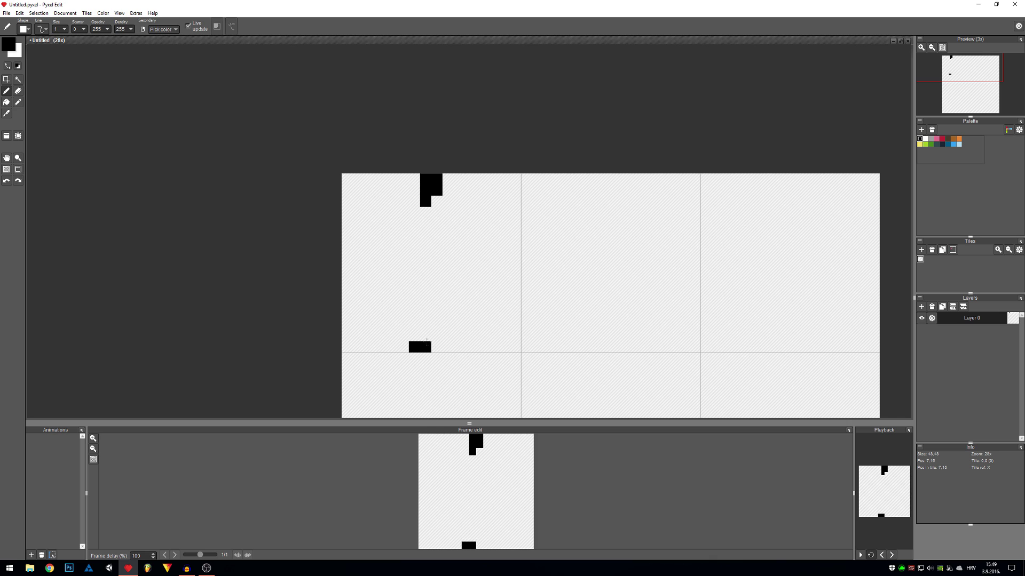
pyautogui.click(437, 346)
pyautogui.moveTo(413, 346); pyautogui.dragTo(416, 270)
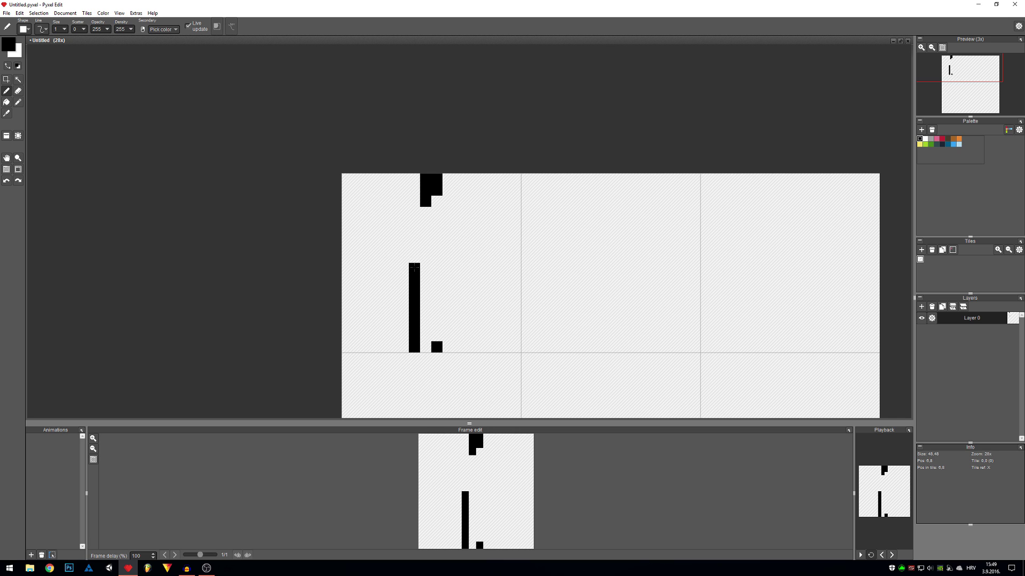
pyautogui.click(421, 267)
pyautogui.moveTo(433, 266); pyautogui.dragTo(436, 345)
pyautogui.click(511, 244)
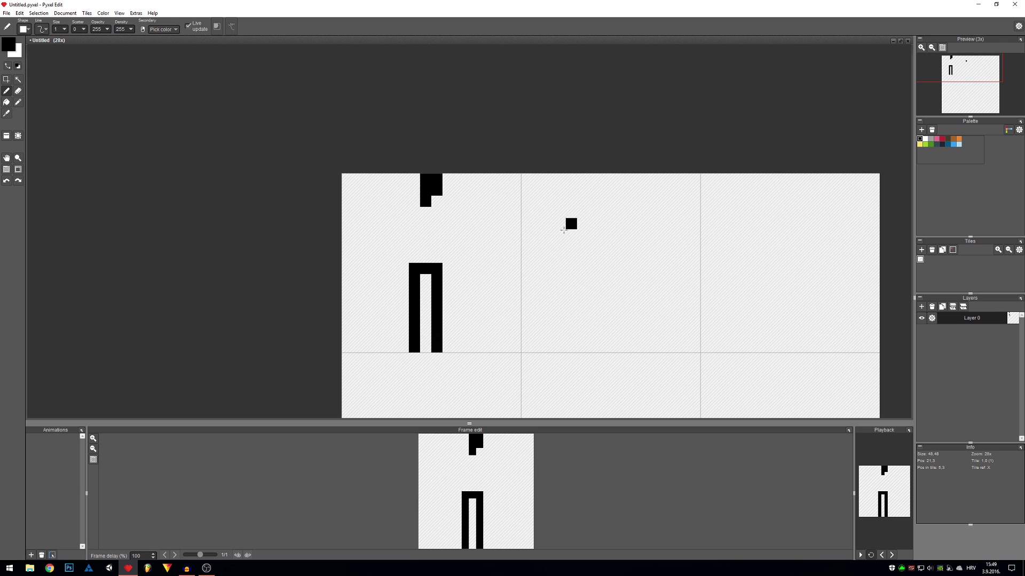
pyautogui.click(442, 347)
# Fill in the blocky black torso and arm, and undo the stray pixel beside the figure.
pyautogui.click(414, 212)
pyautogui.moveTo(414, 212)
pyautogui.mouseDown()
pyautogui.moveTo(436, 261)
pyautogui.moveTo(413, 262)
pyautogui.moveTo(416, 216)
pyautogui.moveTo(425, 215)
pyautogui.moveTo(418, 249)
pyautogui.mouseUp()
pyautogui.click(398, 215)
pyautogui.moveTo(398, 215); pyautogui.dragTo(401, 257)
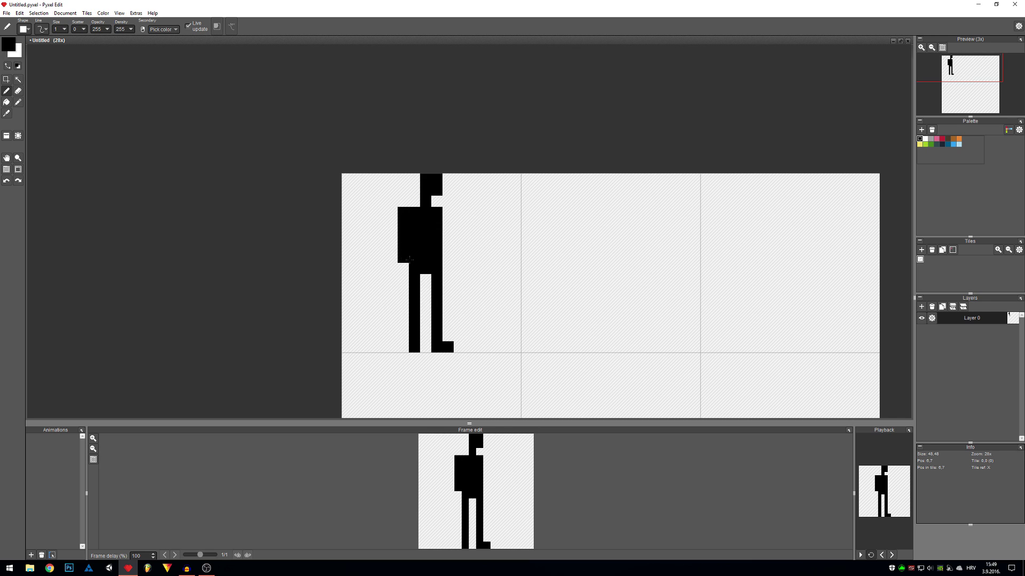
pyautogui.moveTo(405, 260); pyautogui.dragTo(404, 280)
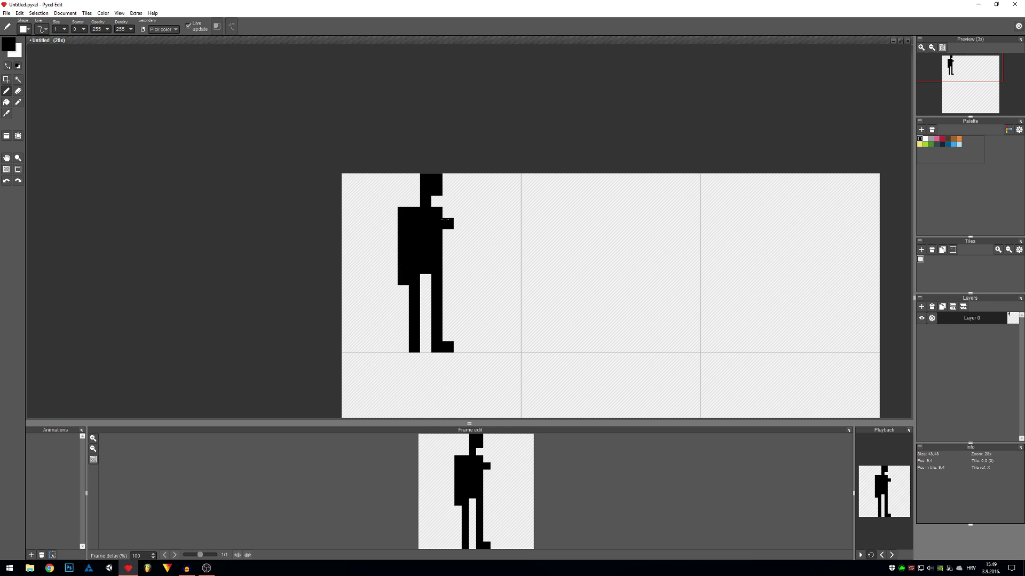
pyautogui.click(450, 214)
pyautogui.moveTo(450, 218); pyautogui.dragTo(448, 284)
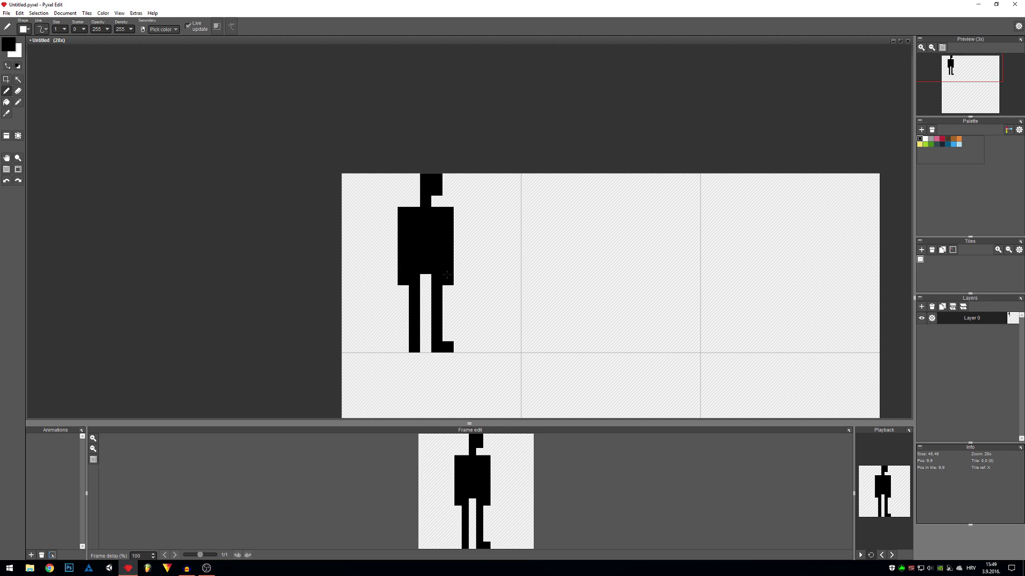
pyautogui.click(514, 291)
pyautogui.moveTo(514, 291); pyautogui.dragTo(504, 246)
pyautogui.hotkey('ctrl', 'z')
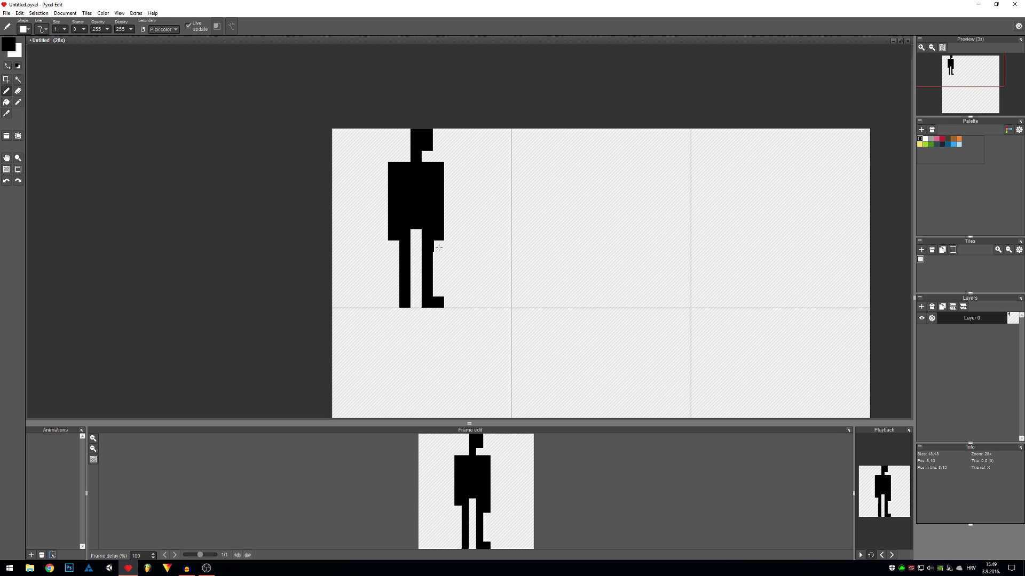
# Stamp a copy of the figure tile into the tile below with the Tile tool.
pyautogui.click(382, 209)
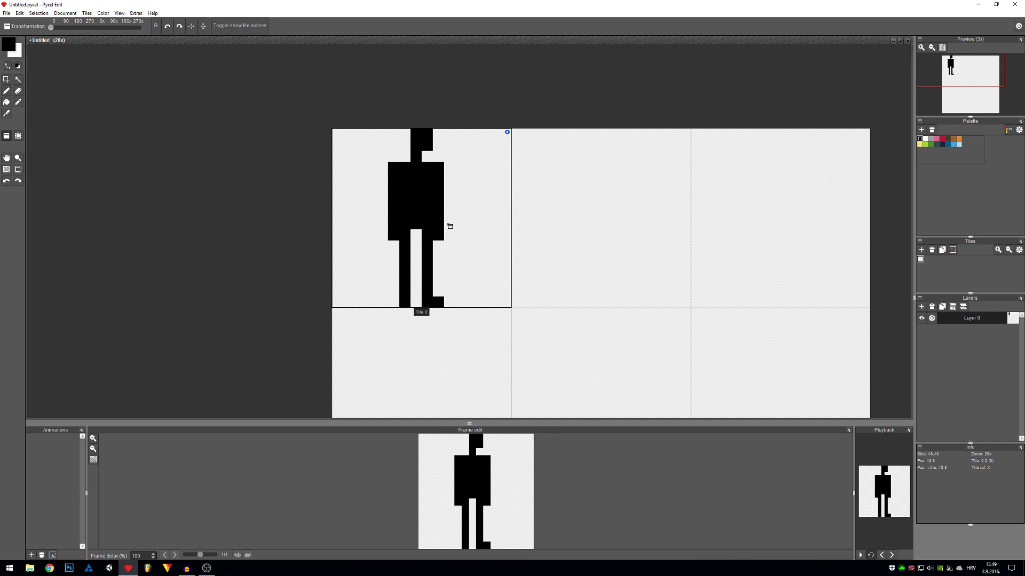
pyautogui.press('t')
pyautogui.moveTo(514, 350); pyautogui.dragTo(510, 230)
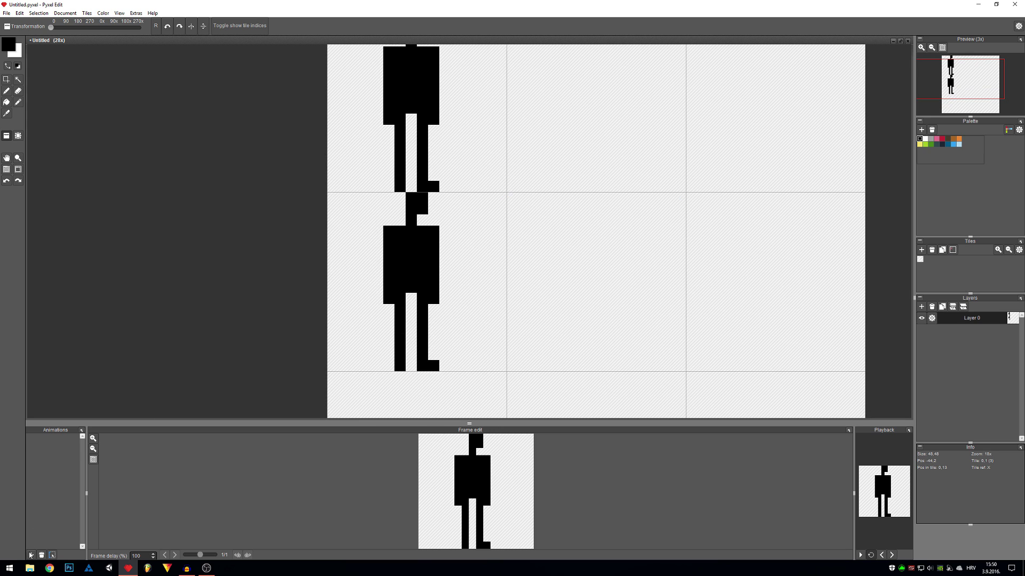
# Create Animation 1 with a length of 9 frames and step to the copied figure's frame.
pyautogui.click(31, 555)
pyautogui.click(74, 439)
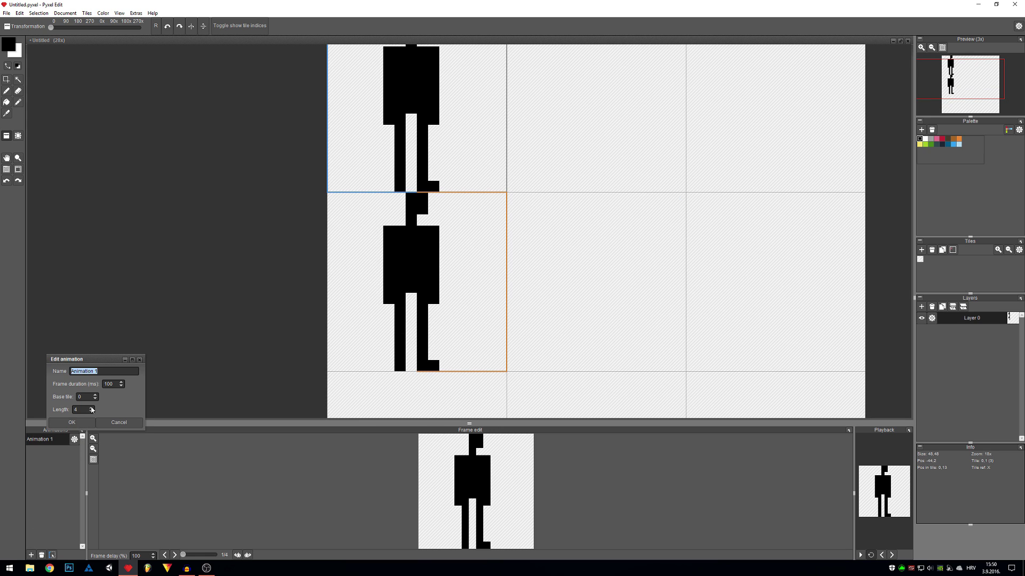
pyautogui.scroll(4, 92, 409)
pyautogui.scroll(1, 92, 409)
pyautogui.click(81, 422)
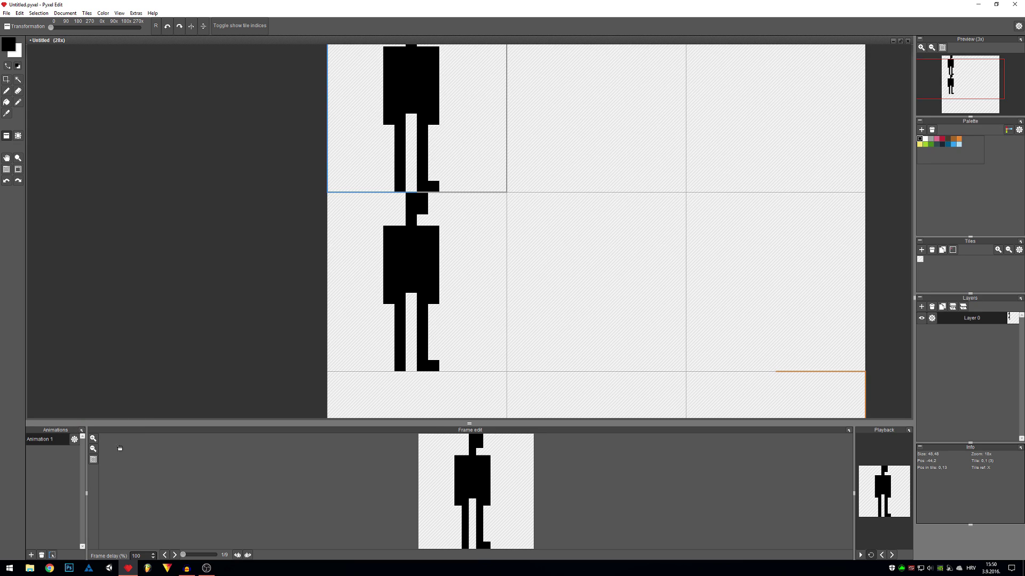
pyautogui.click(174, 555)
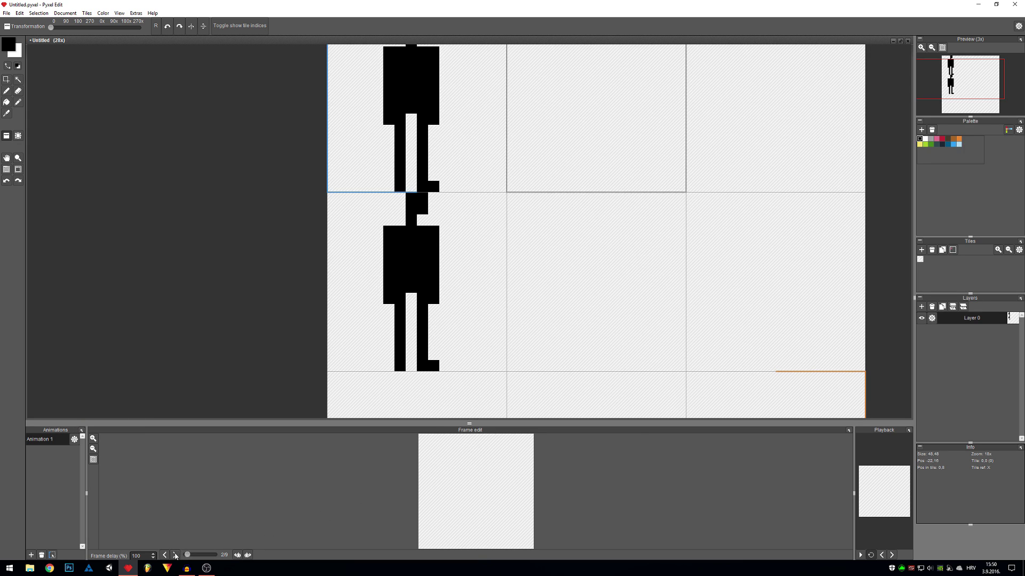
pyautogui.click(174, 555)
pyautogui.click(175, 555)
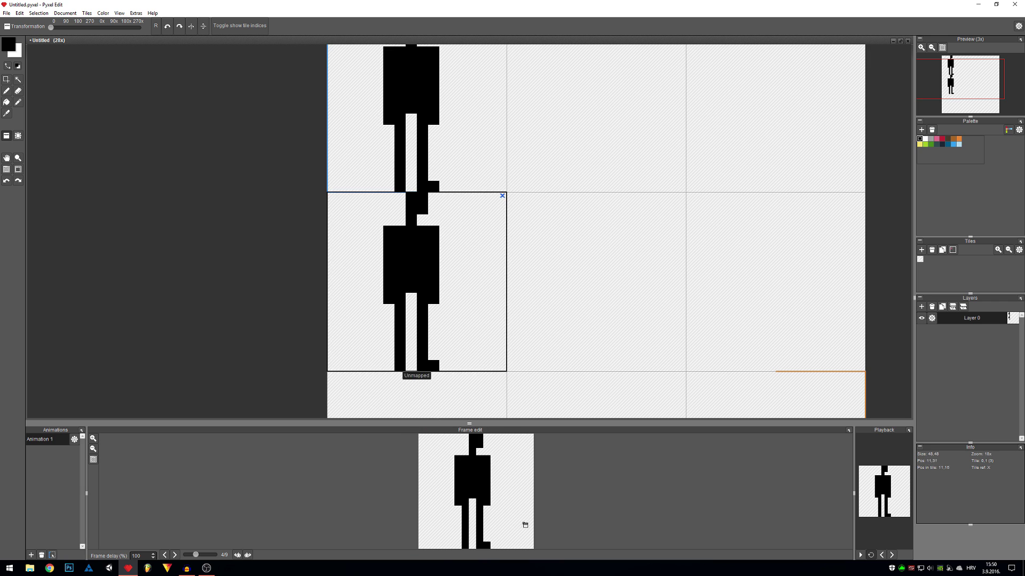
pyautogui.click(93, 449)
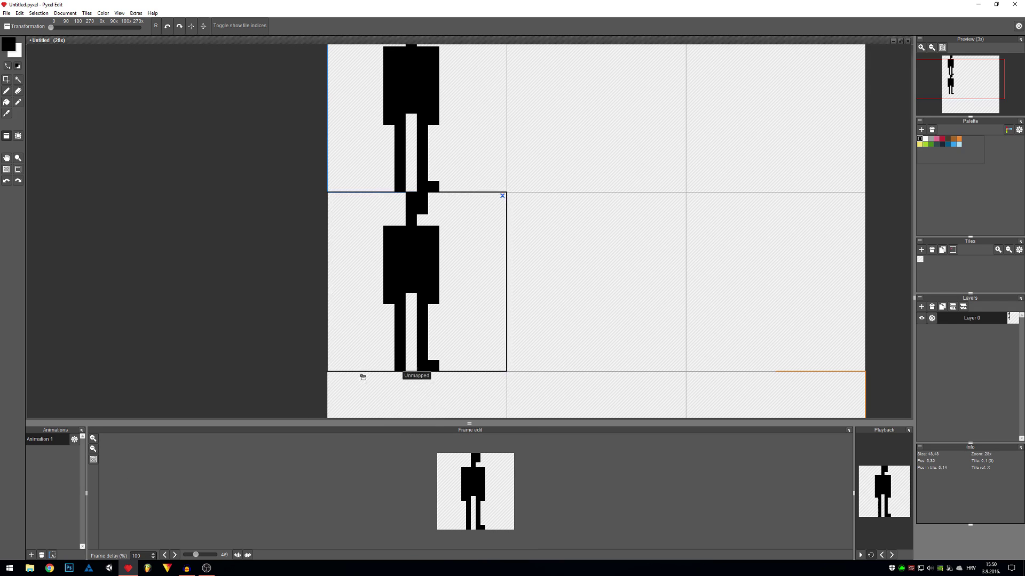
# Paint the copied figure's hips and both legs blue.
pyautogui.press('b')
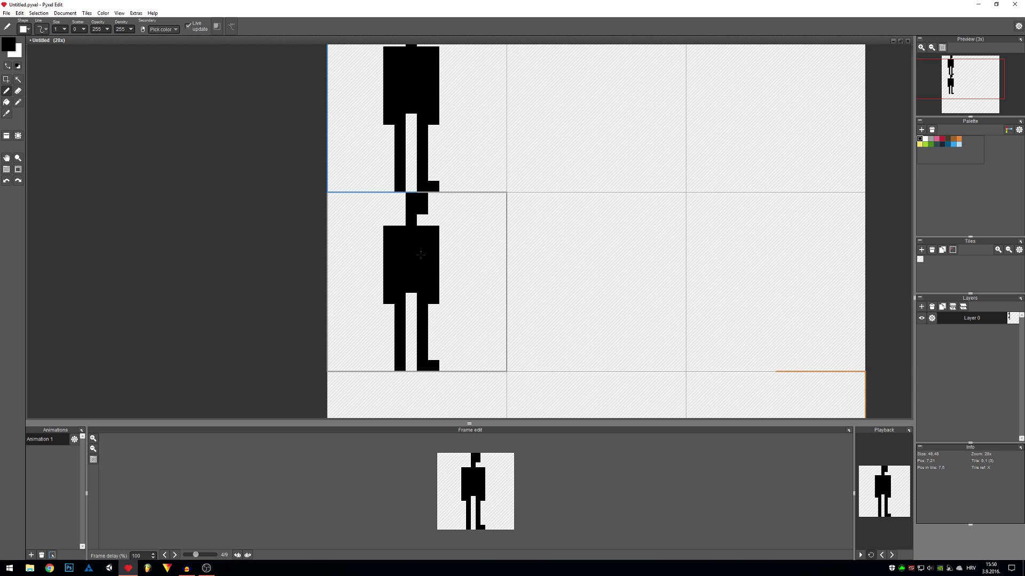
pyautogui.rightClick(418, 254)
pyautogui.click(8, 45)
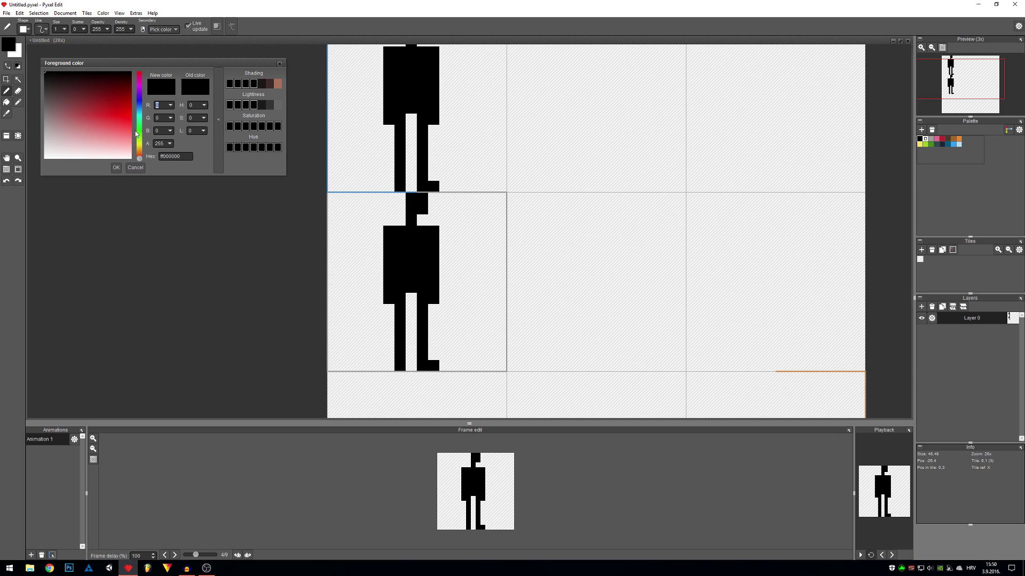
pyautogui.moveTo(140, 120); pyautogui.dragTo(139, 103)
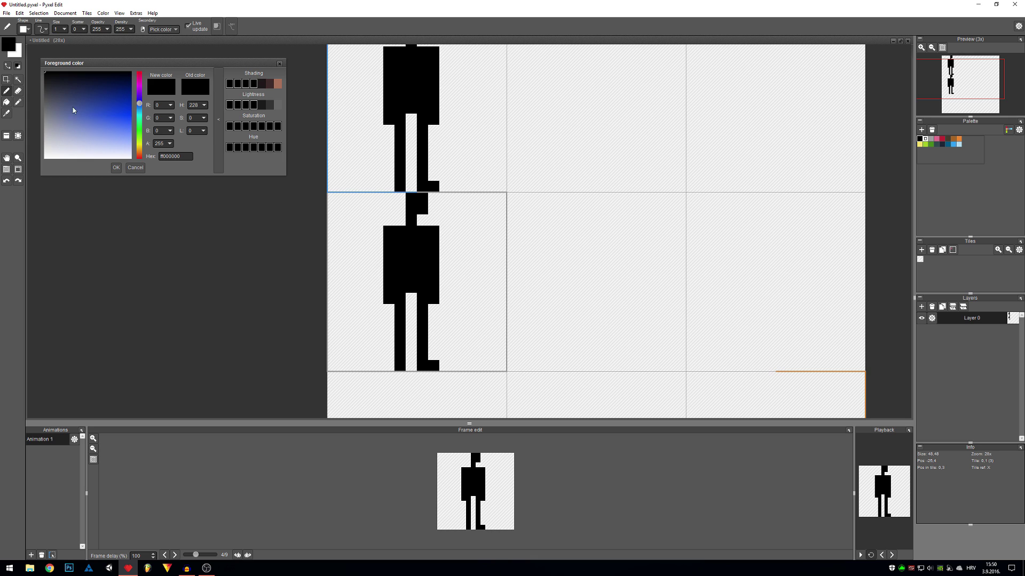
pyautogui.moveTo(73, 110); pyautogui.dragTo(113, 109)
pyautogui.click(116, 168)
pyautogui.click(396, 290)
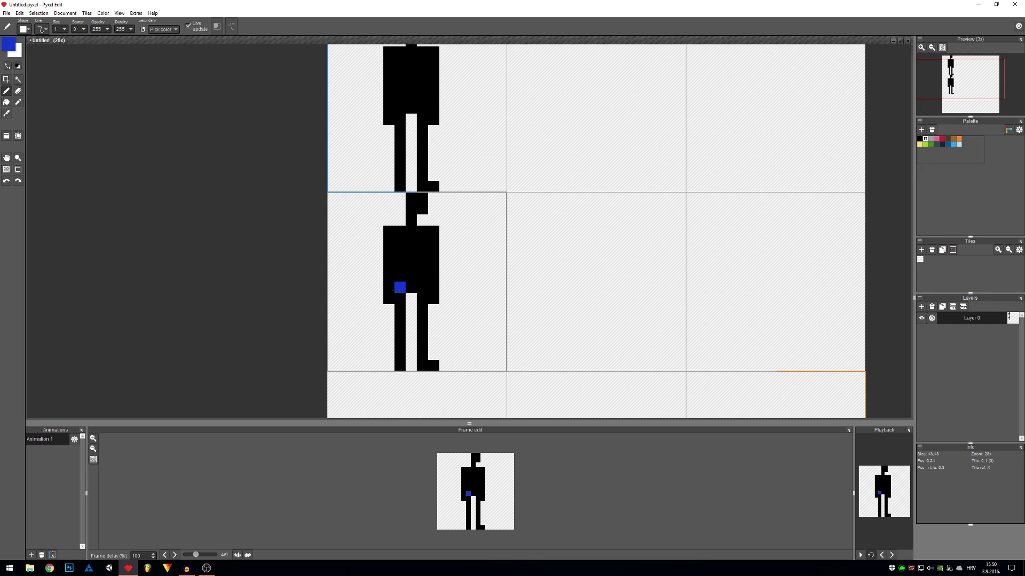
pyautogui.moveTo(396, 291)
pyautogui.mouseDown()
pyautogui.moveTo(412, 288)
pyautogui.moveTo(423, 352)
pyautogui.mouseUp()
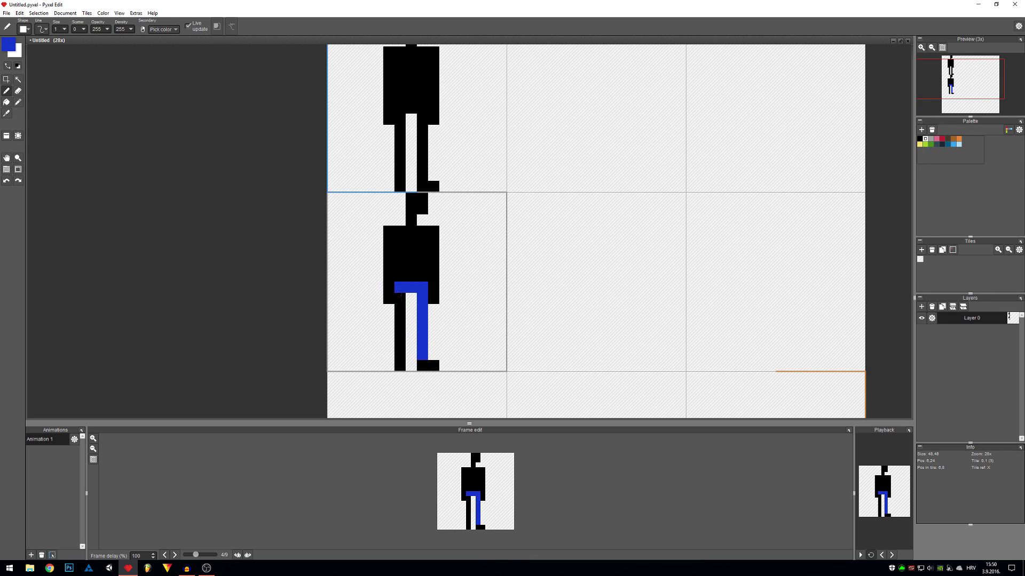
pyautogui.moveTo(402, 295); pyautogui.dragTo(400, 358)
# Fill the head and torso with a peach skin tone and colour the feet peach.
pyautogui.click(13, 47)
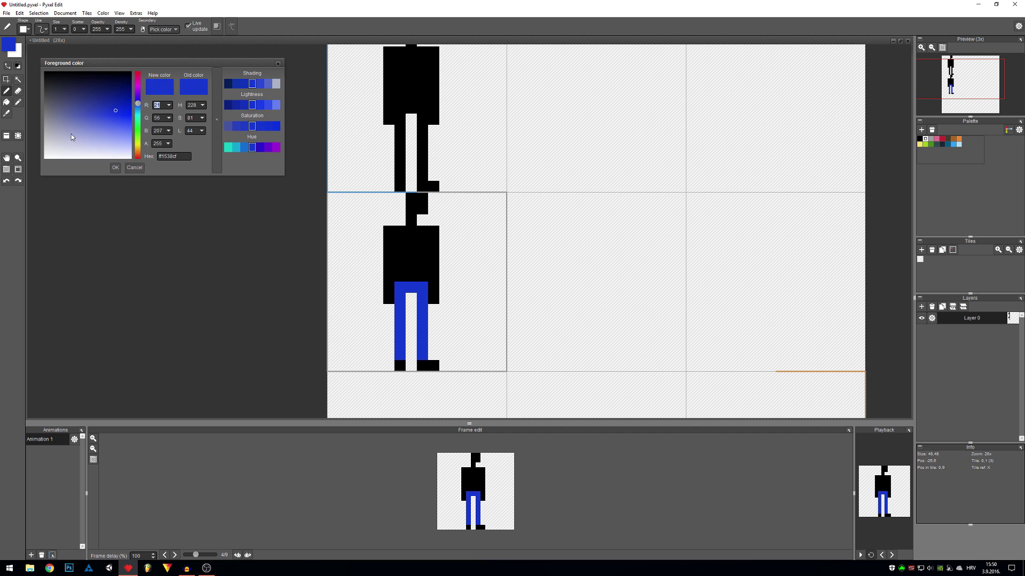
pyautogui.click(136, 150)
pyautogui.click(108, 135)
pyautogui.moveTo(109, 136); pyautogui.dragTo(99, 143)
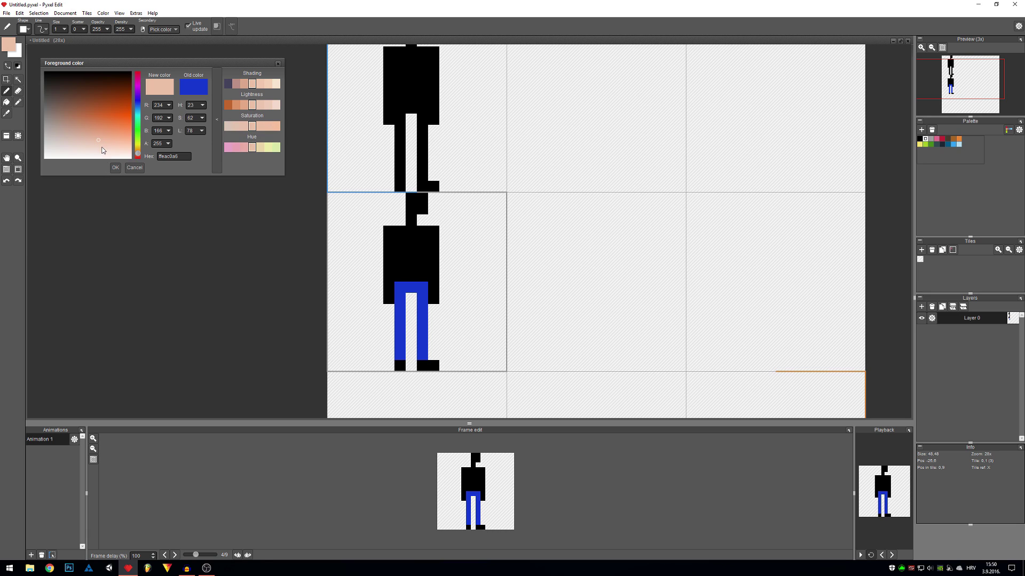
pyautogui.click(114, 167)
pyautogui.press('f')
pyautogui.click(409, 261)
pyautogui.press('b')
pyautogui.click(400, 366)
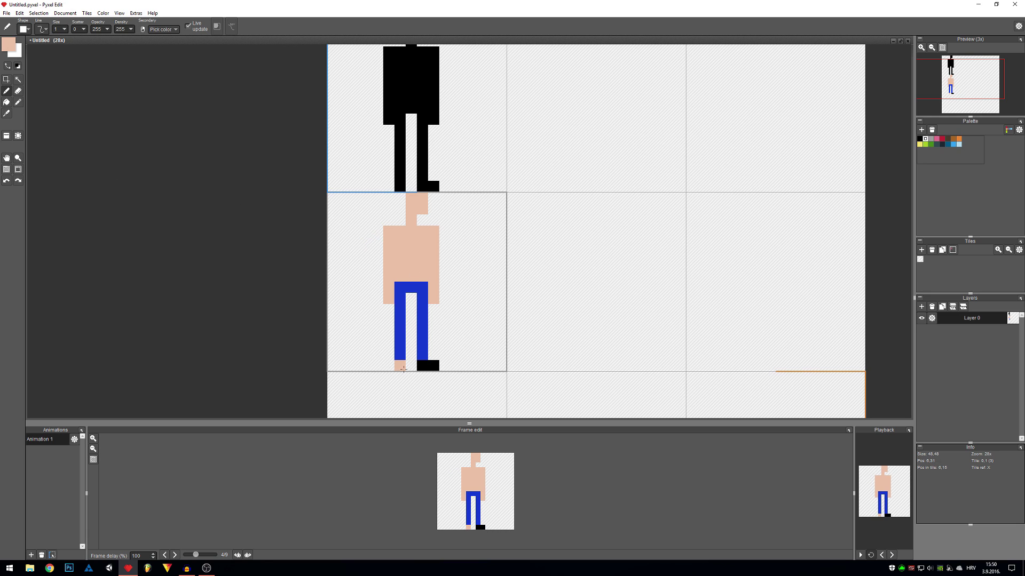
pyautogui.moveTo(423, 365); pyautogui.dragTo(434, 366)
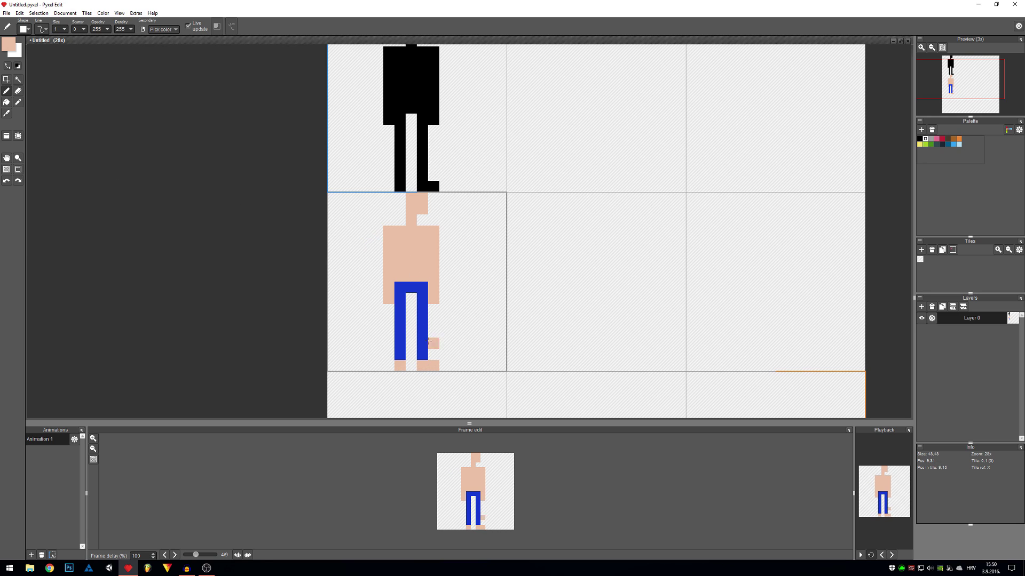
# Paint a bright green shirt over the figure's torso.
pyautogui.click(9, 45)
pyautogui.click(139, 148)
pyautogui.moveTo(139, 149); pyautogui.dragTo(137, 131)
pyautogui.moveTo(96, 131); pyautogui.dragTo(109, 116)
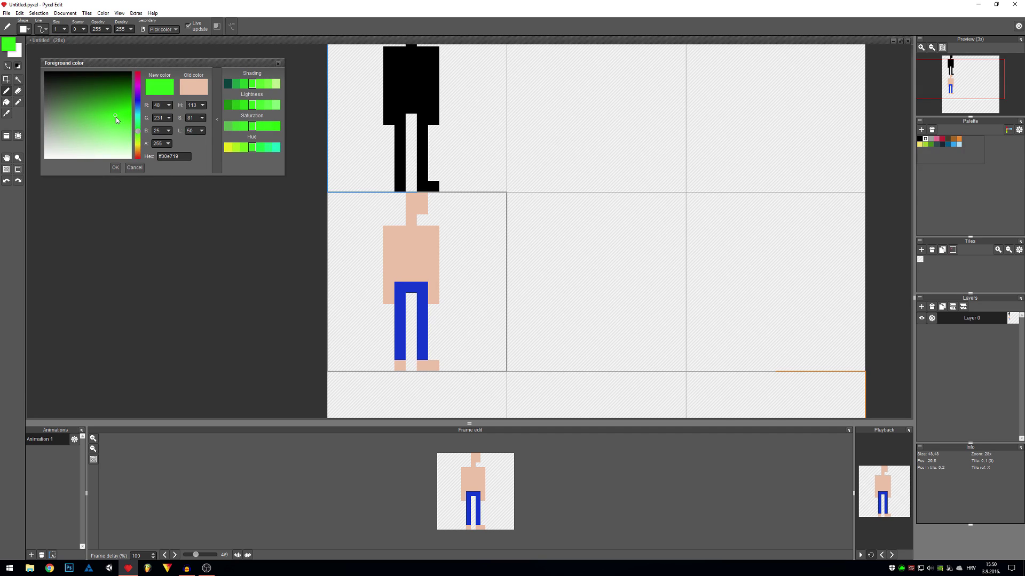
pyautogui.click(116, 168)
pyautogui.click(398, 233)
pyautogui.moveTo(398, 233)
pyautogui.mouseDown()
pyautogui.moveTo(388, 231)
pyautogui.moveTo(433, 231)
pyautogui.moveTo(421, 274)
pyautogui.moveTo(408, 240)
pyautogui.mouseUp()
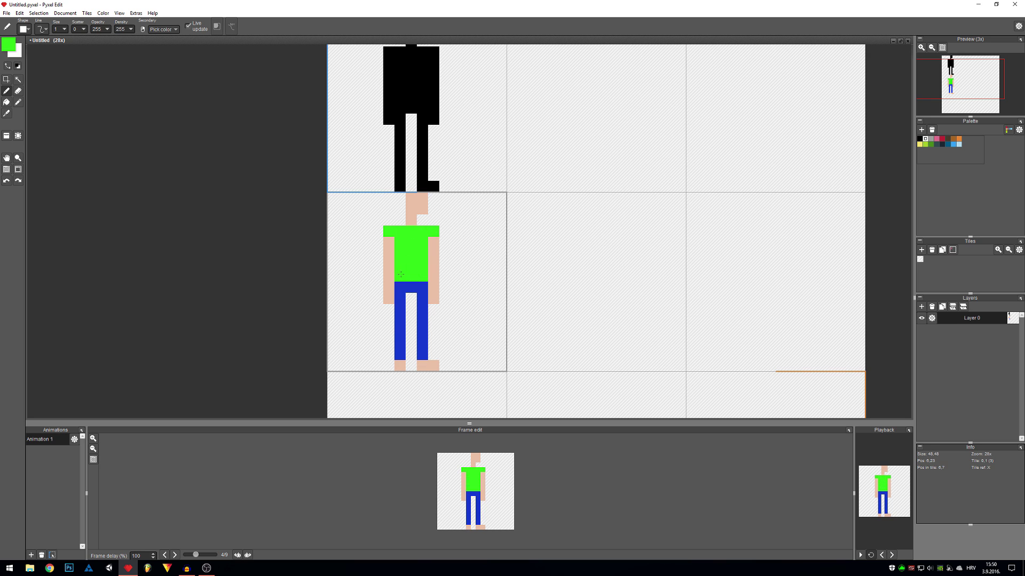
# Colour both feet dark brown for shoes.
pyautogui.click(9, 47)
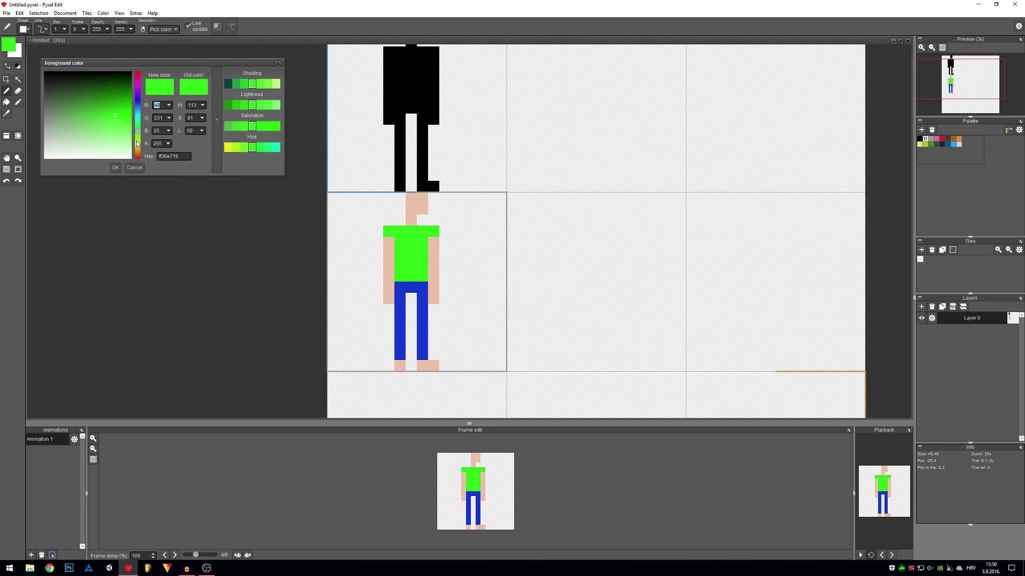
pyautogui.moveTo(139, 153); pyautogui.dragTo(138, 155)
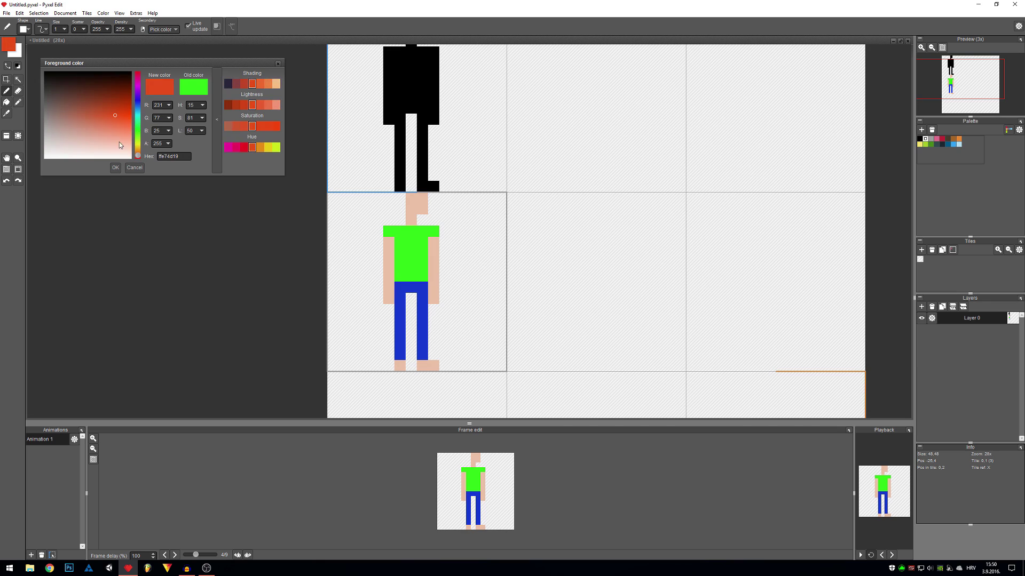
pyautogui.click(69, 96)
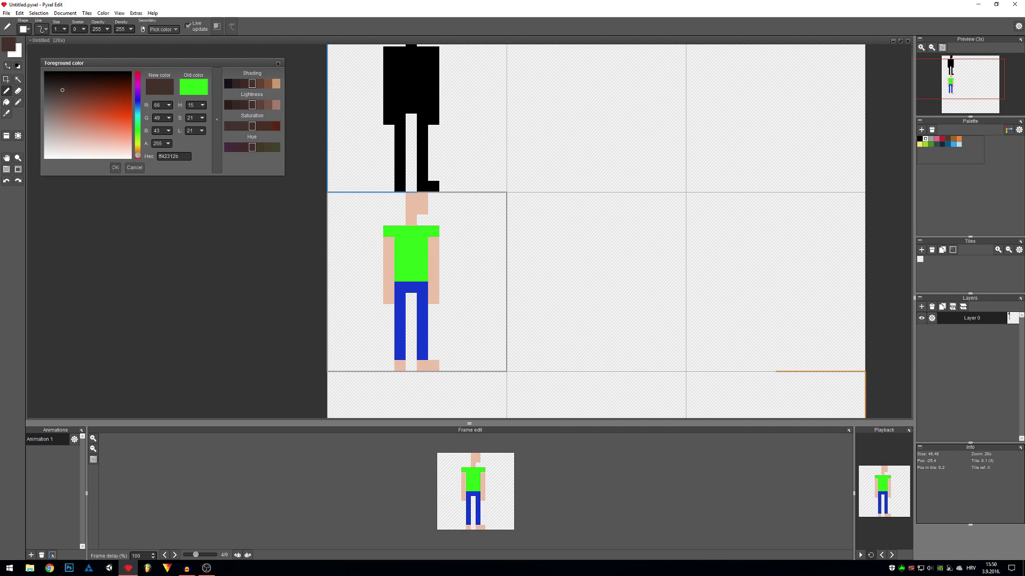
pyautogui.press('Return')
pyautogui.click(399, 365)
pyautogui.click(433, 366)
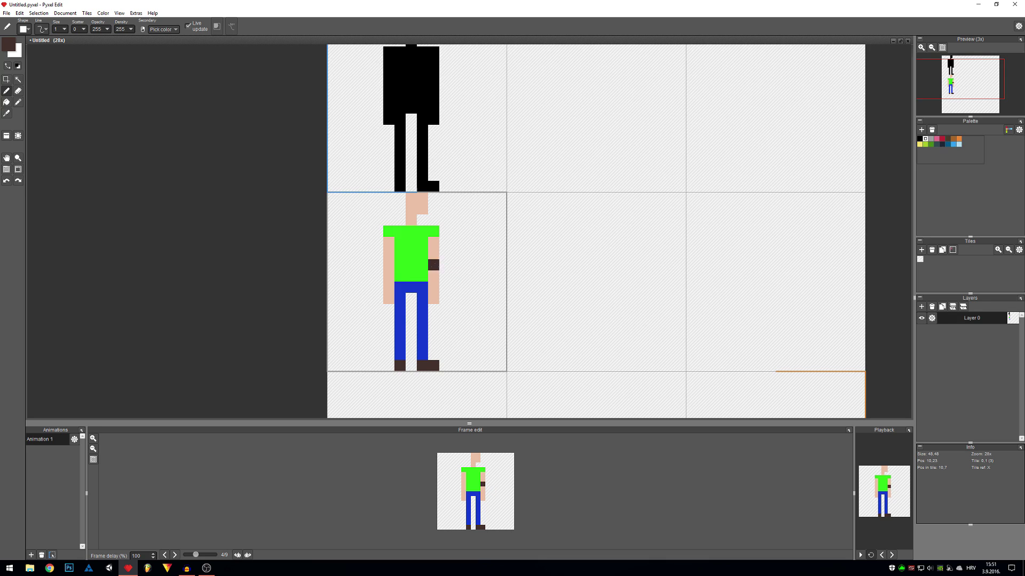
# Stamp the green-shirted figure tile into the bottom-left cell.
pyautogui.press('t')
pyautogui.press('space')
pyautogui.moveTo(560, 309); pyautogui.dragTo(543, 338)
pyautogui.click(455, 272)
pyautogui.press('space')
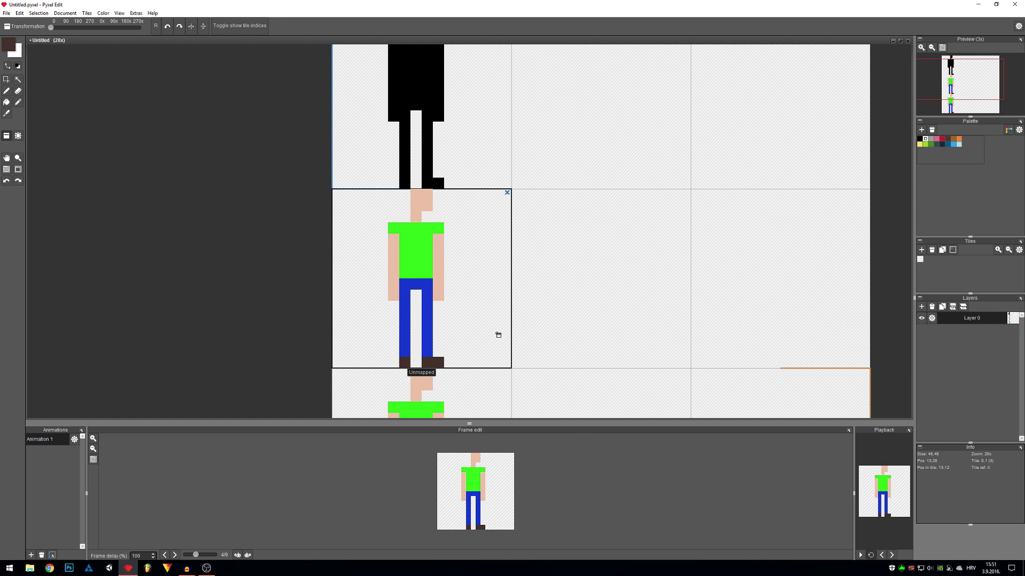
pyautogui.press('space')
pyautogui.moveTo(526, 358); pyautogui.dragTo(530, 186)
# Move the copy's head and torso down and right, erasing the leftover leg pixel.
pyautogui.press('s')
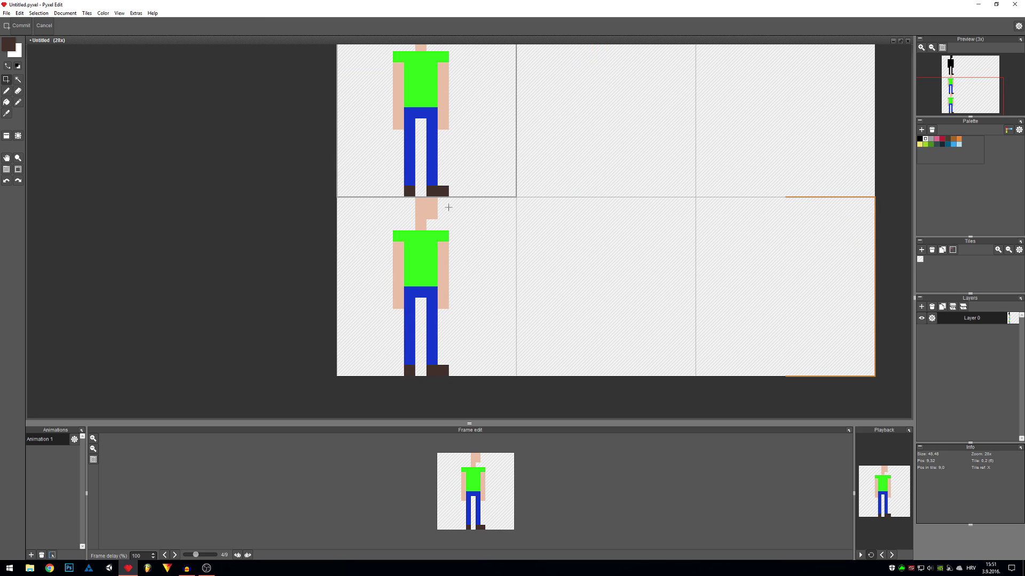
pyautogui.moveTo(472, 203); pyautogui.dragTo(368, 305)
pyautogui.moveTo(422, 274)
pyautogui.mouseDown()
pyautogui.moveTo(449, 288)
pyautogui.moveTo(410, 365)
pyautogui.moveTo(433, 339)
pyautogui.moveTo(434, 359)
pyautogui.mouseUp()
pyautogui.click(460, 350)
pyautogui.press('e')
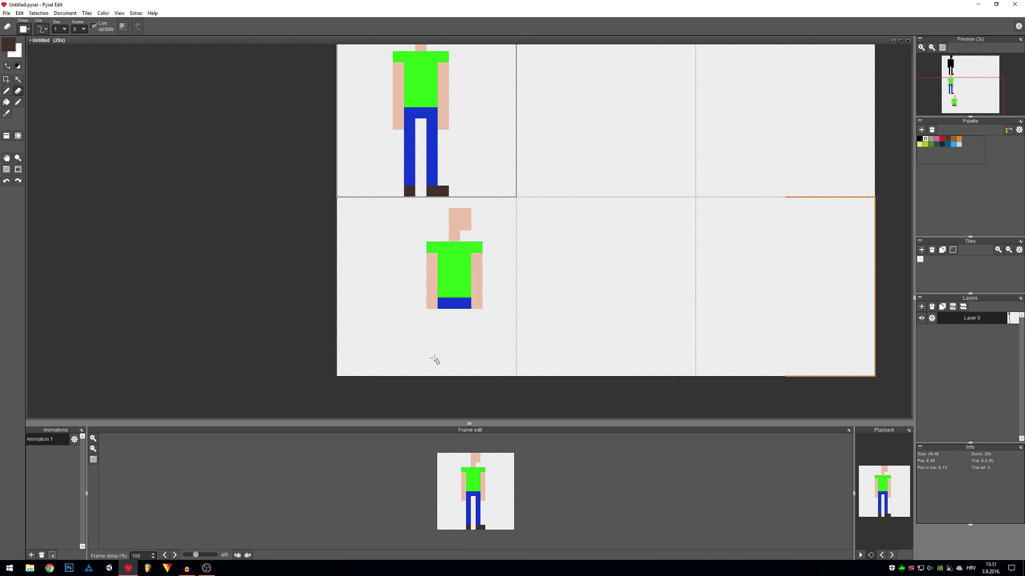
pyautogui.press('b')
pyautogui.click(465, 315)
pyautogui.rightClick(466, 304)
pyautogui.press('s')
pyautogui.moveTo(504, 330); pyautogui.dragTo(412, 206)
pyautogui.moveTo(466, 276); pyautogui.dragTo(459, 284)
pyautogui.click(473, 360)
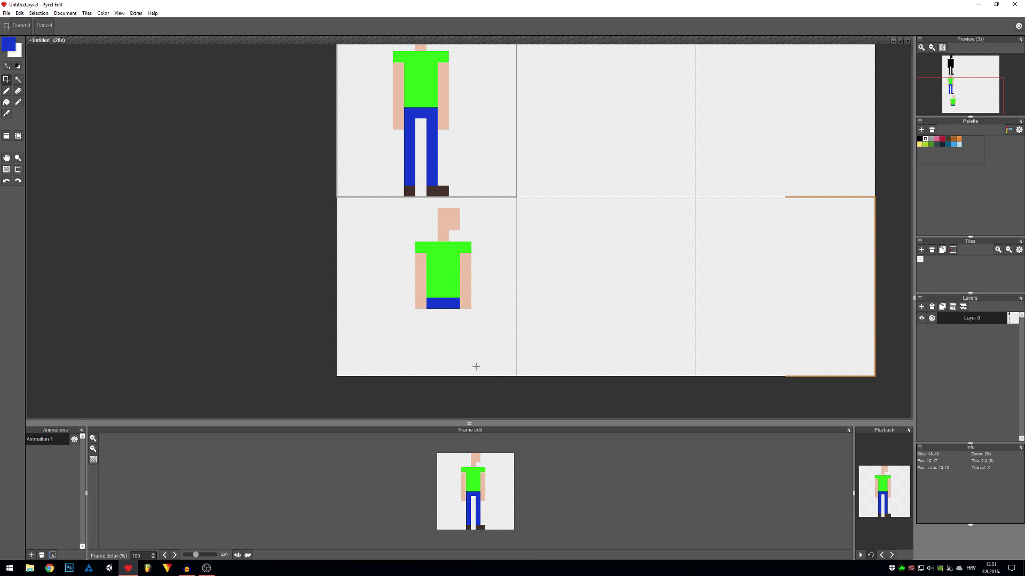
# Draw a blue right leg stepping diagonally outward from the torso.
pyautogui.press('b')
pyautogui.rightClick(457, 308)
pyautogui.press('b')
pyautogui.click(465, 315)
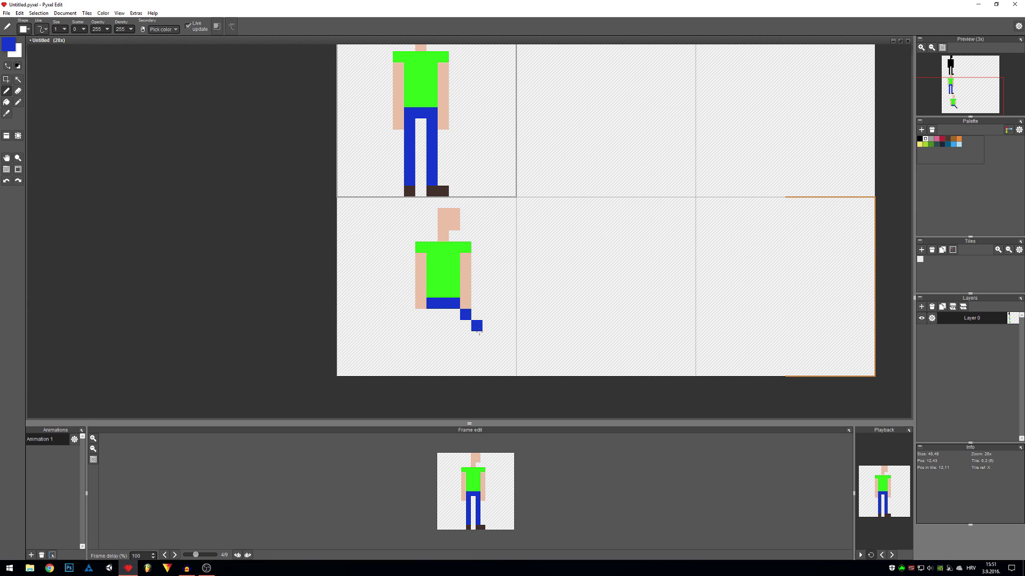
pyautogui.click(478, 335)
pyautogui.click(510, 348)
pyautogui.press('e')
pyautogui.moveTo(467, 327)
pyautogui.mouseDown()
pyautogui.moveTo(475, 368)
pyautogui.moveTo(478, 338)
pyautogui.moveTo(484, 362)
pyautogui.mouseUp()
pyautogui.press('b')
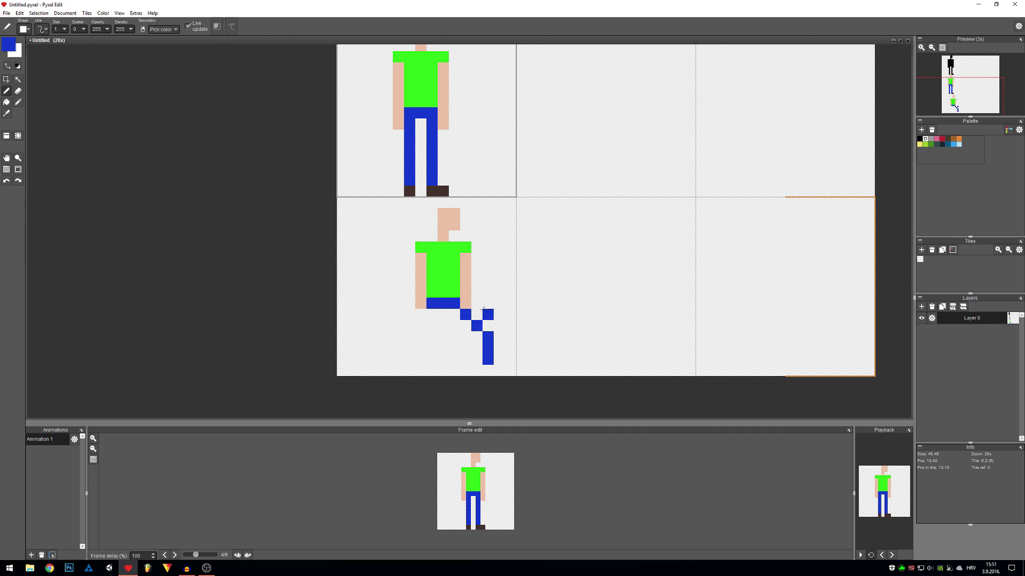
# Erase both arms and the blue pixel at the belt's left end.
pyautogui.press('e')
pyautogui.click(420, 304)
pyautogui.moveTo(419, 290)
pyautogui.mouseDown()
pyautogui.moveTo(469, 291)
pyautogui.moveTo(465, 270)
pyautogui.mouseUp()
pyautogui.press('b')
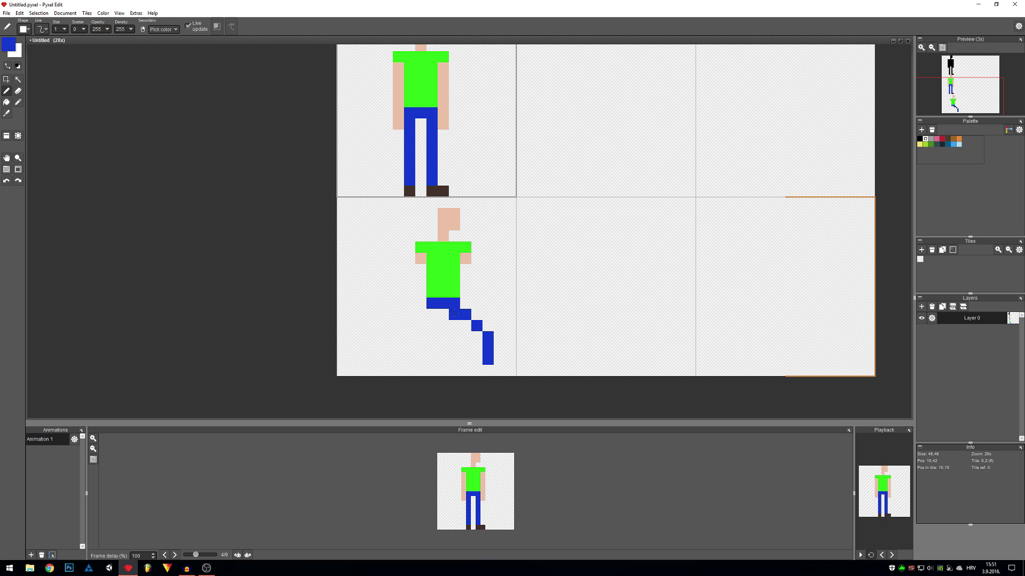
# Thin the right leg to a one-pixel diagonal and draw the left leg diagonally down-left.
pyautogui.click(471, 333)
pyautogui.press('e')
pyautogui.click(466, 326)
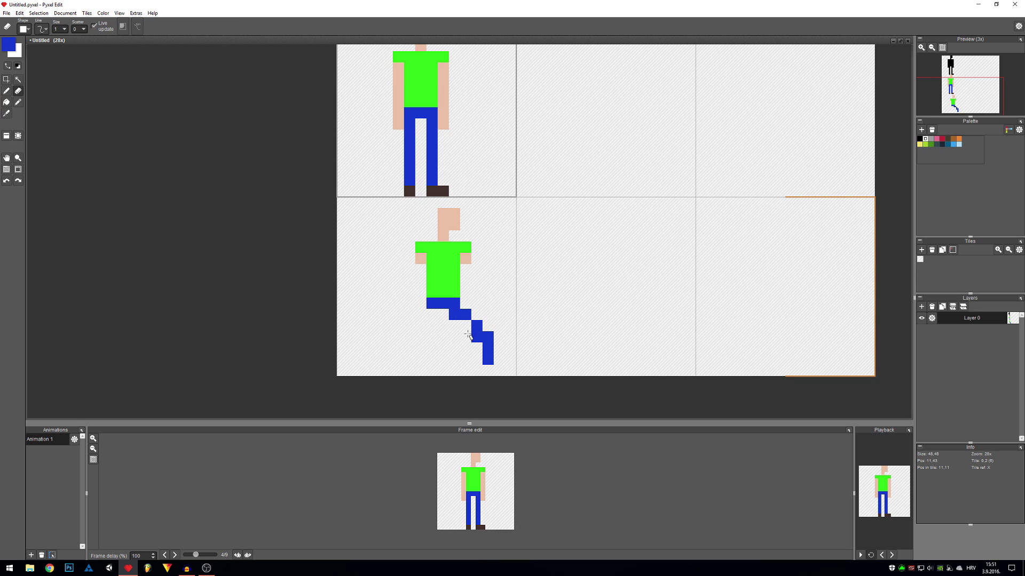
pyautogui.click(476, 337)
pyautogui.click(455, 314)
pyautogui.click(488, 360)
pyautogui.hotkey('ctrl', 'z')
pyautogui.press('b')
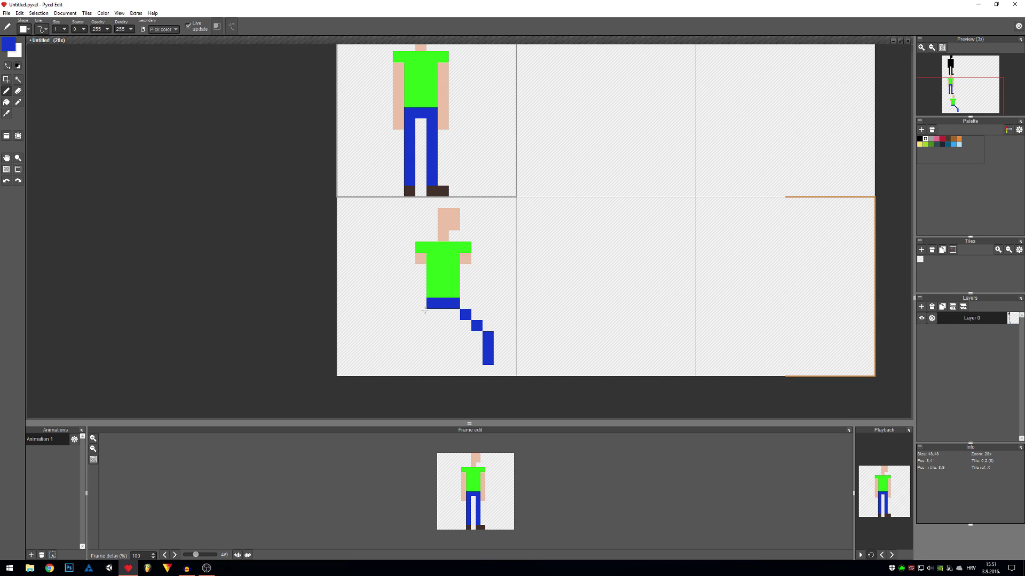
pyautogui.click(420, 315)
pyautogui.click(409, 326)
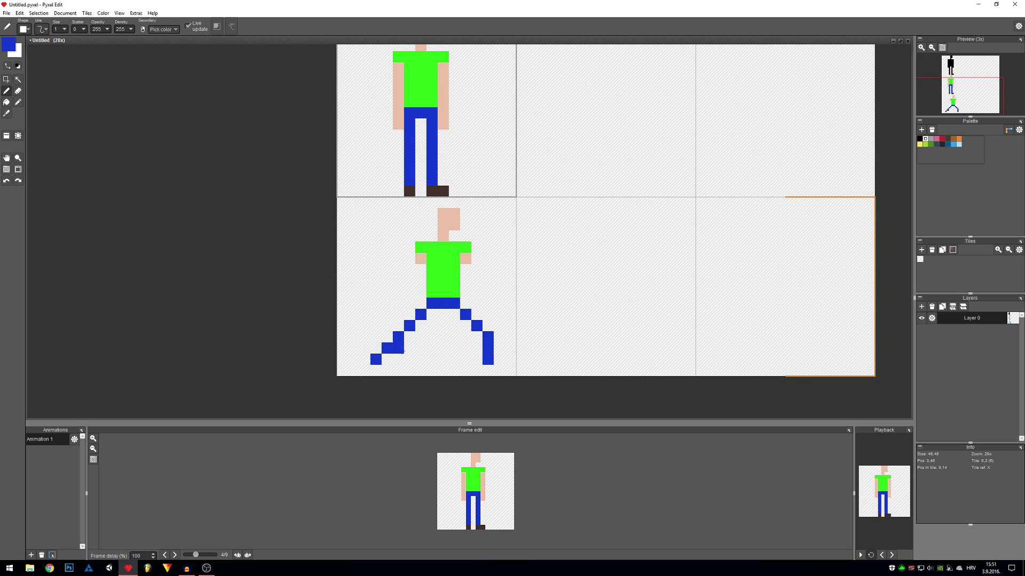
# Give both striding feet two-pixel dark brown shoes using the sampled shoe colour.
pyautogui.press('i')
pyautogui.click(441, 191)
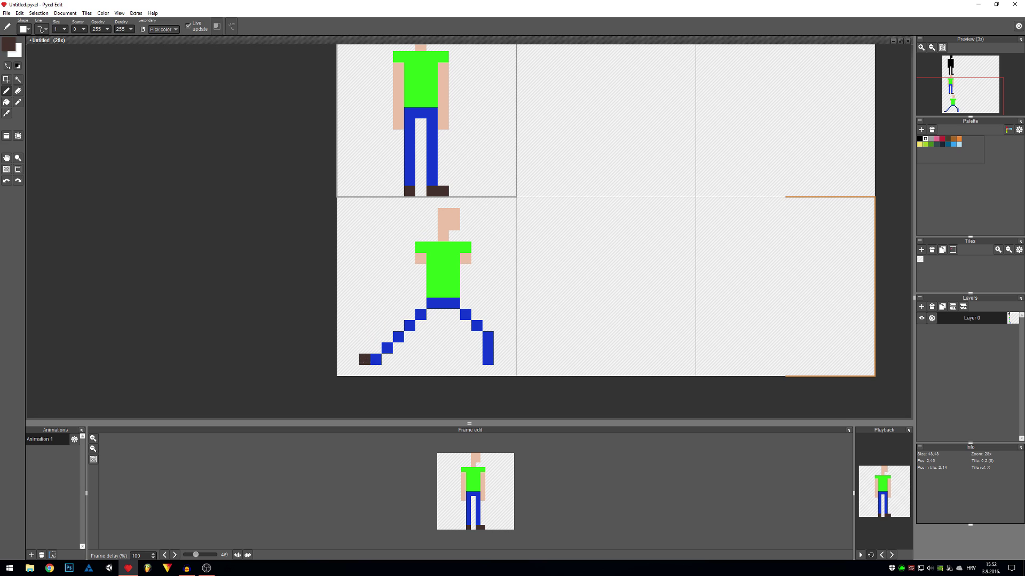
pyautogui.click(365, 371)
pyautogui.click(353, 359)
pyautogui.click(488, 370)
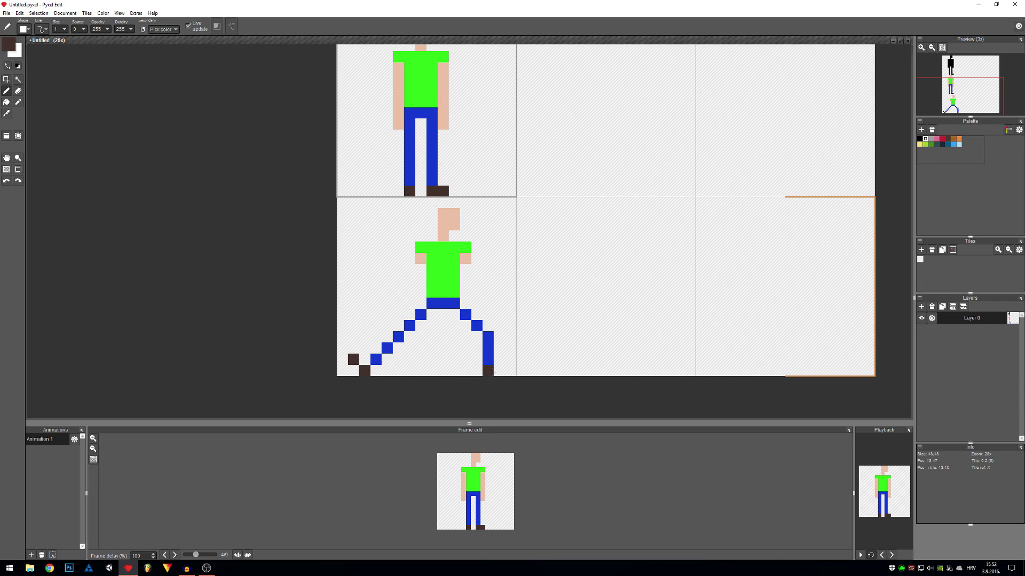
pyautogui.click(498, 370)
# Add a green shoulder and a skin-toned right arm raised diagonally to the tile top.
pyautogui.press('e')
pyautogui.click(465, 258)
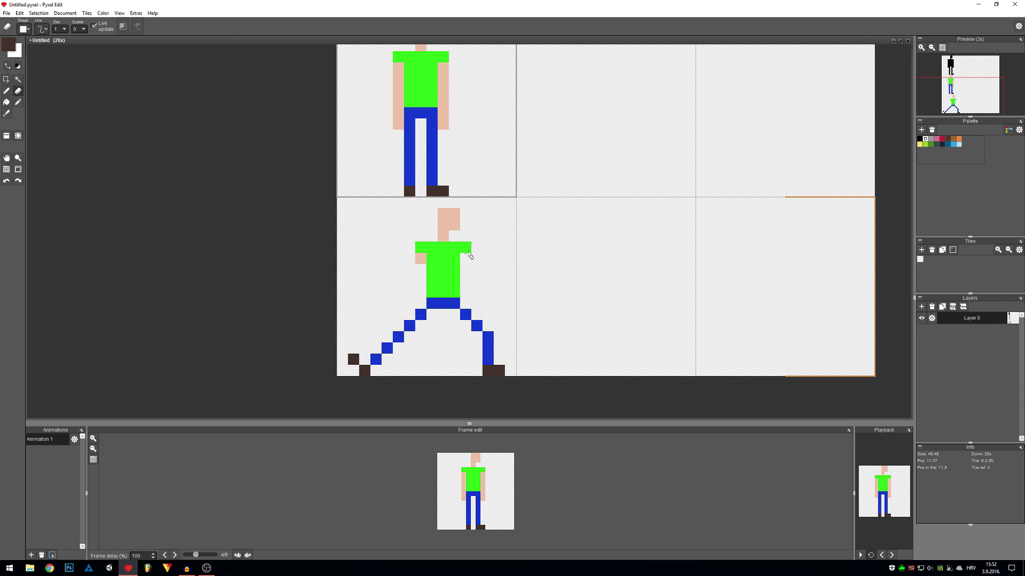
pyautogui.press('i')
pyautogui.click(457, 248)
pyautogui.click(465, 236)
pyautogui.press('i')
pyautogui.click(454, 228)
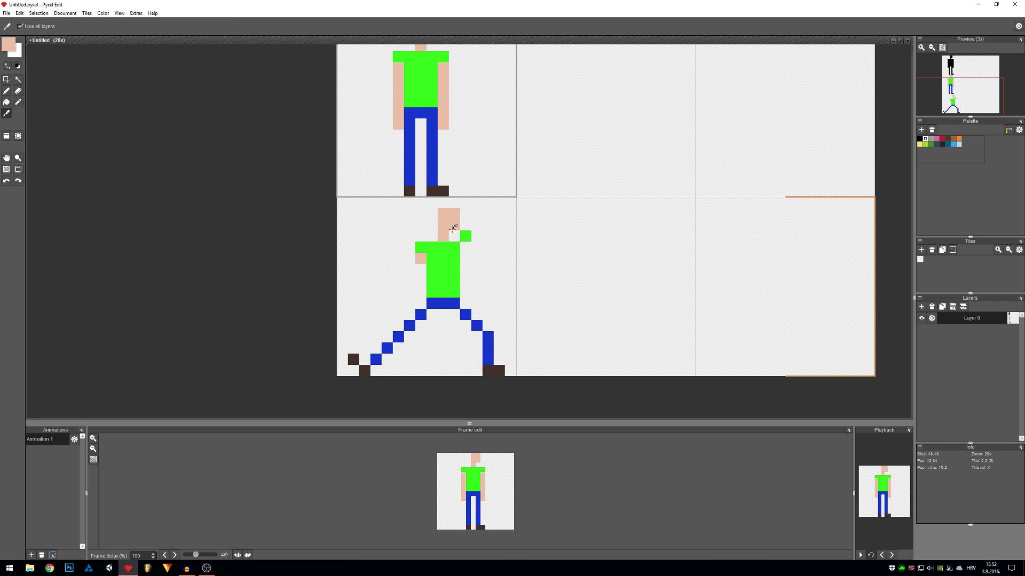
pyautogui.click(476, 225)
pyautogui.click(488, 213)
pyautogui.click(499, 202)
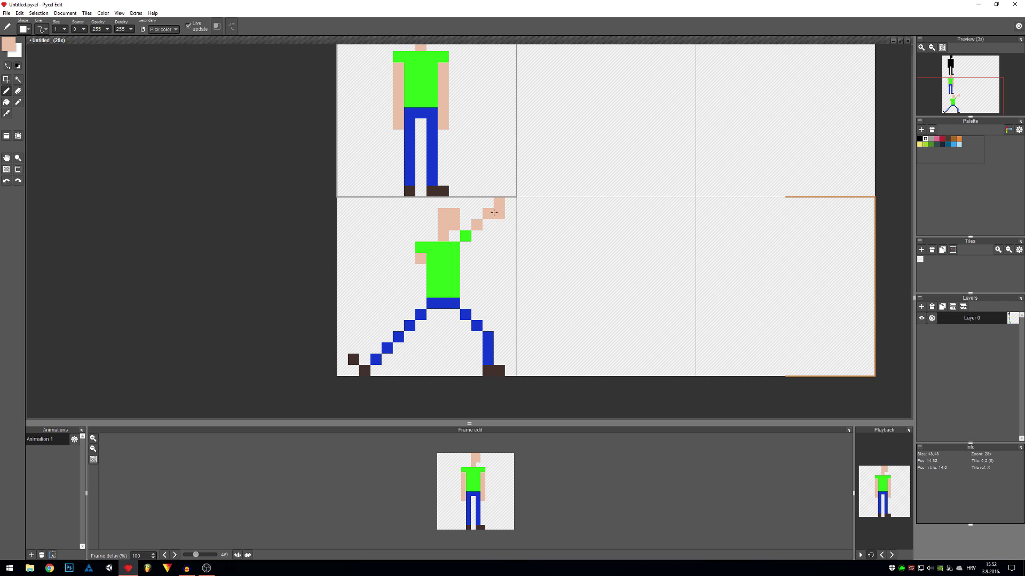
# Redraw the left arm bent down toward the hip in skin tone.
pyautogui.press('e')
pyautogui.click(421, 260)
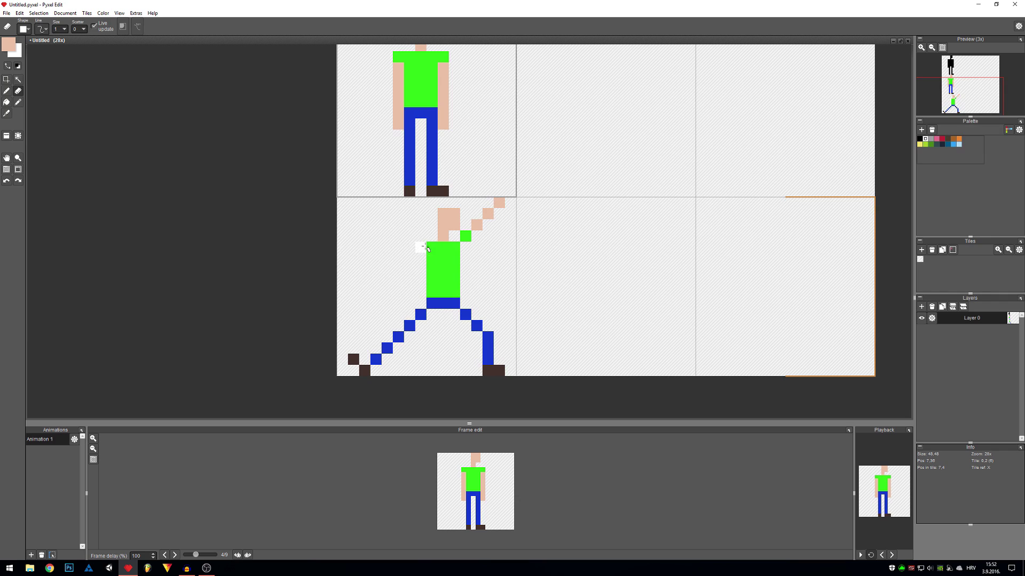
pyautogui.press('b')
pyautogui.click(406, 261)
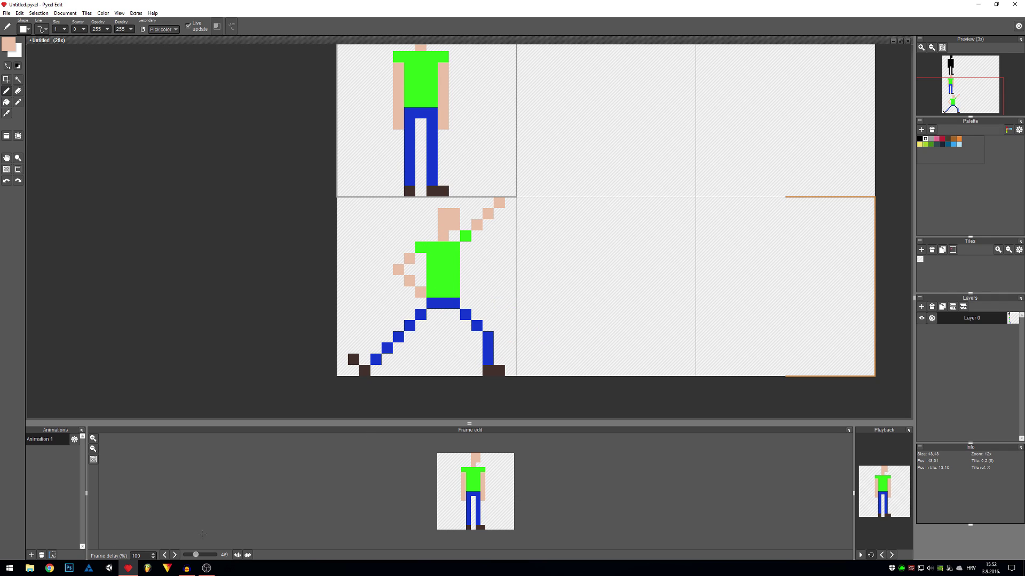
# Step the animation to frame 7/9 showing the striding pose.
pyautogui.click(175, 555)
pyautogui.click(175, 556)
pyautogui.click(175, 556)
pyautogui.click(175, 556)
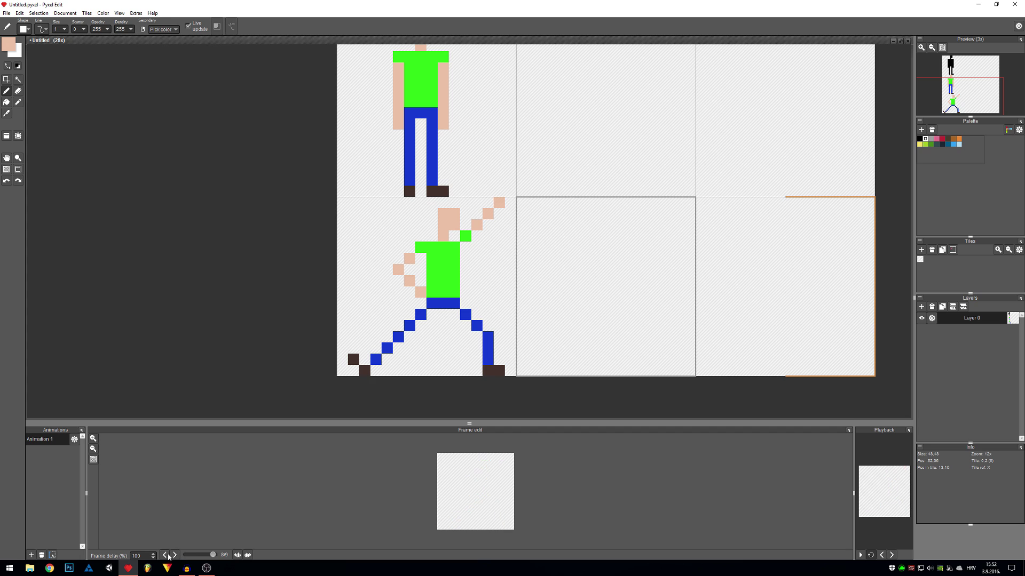
pyautogui.click(166, 555)
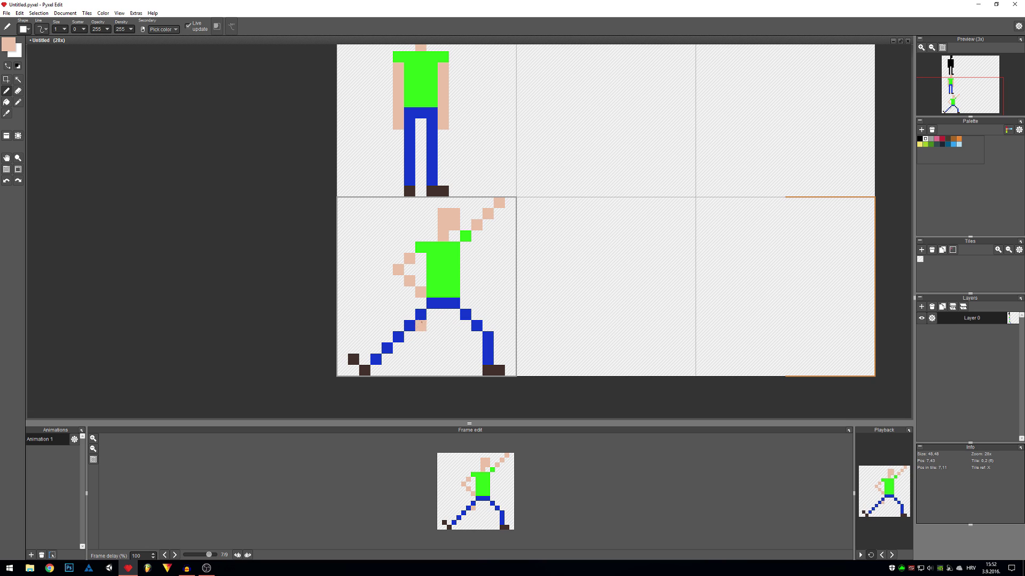
# Thicken the blue trouser legs, fill the gap at the hips, and erase stray blue pixels.
pyautogui.rightClick(421, 315)
pyautogui.click(421, 325)
pyautogui.click(398, 348)
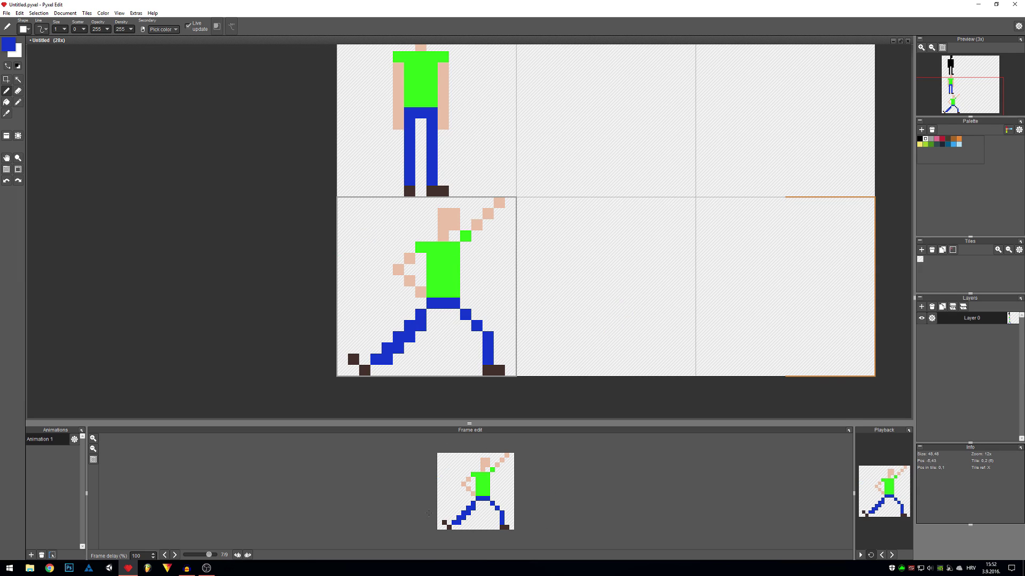
pyautogui.moveTo(431, 315)
pyautogui.mouseDown()
pyautogui.moveTo(465, 321)
pyautogui.moveTo(480, 357)
pyautogui.mouseUp()
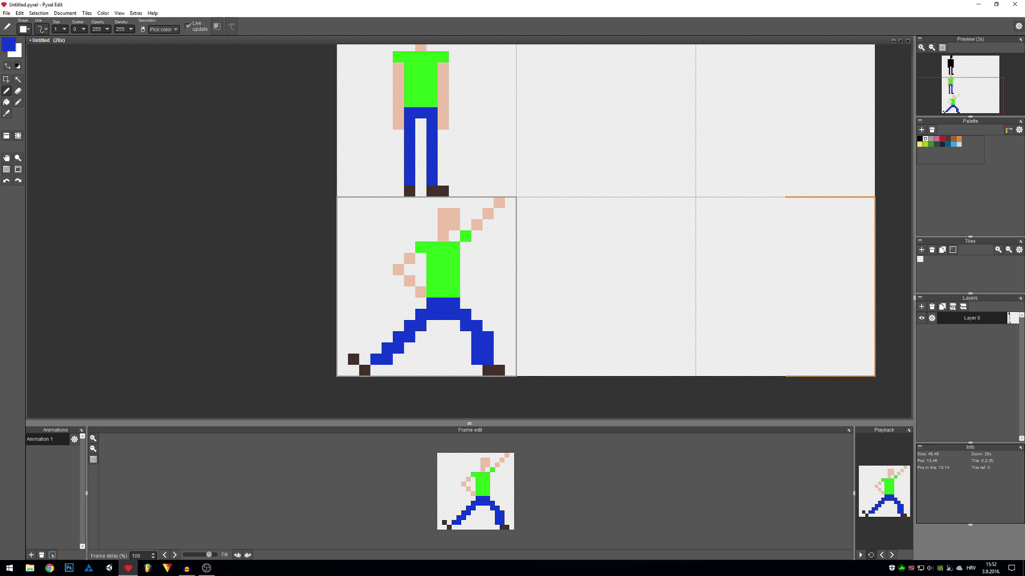
pyautogui.press('e')
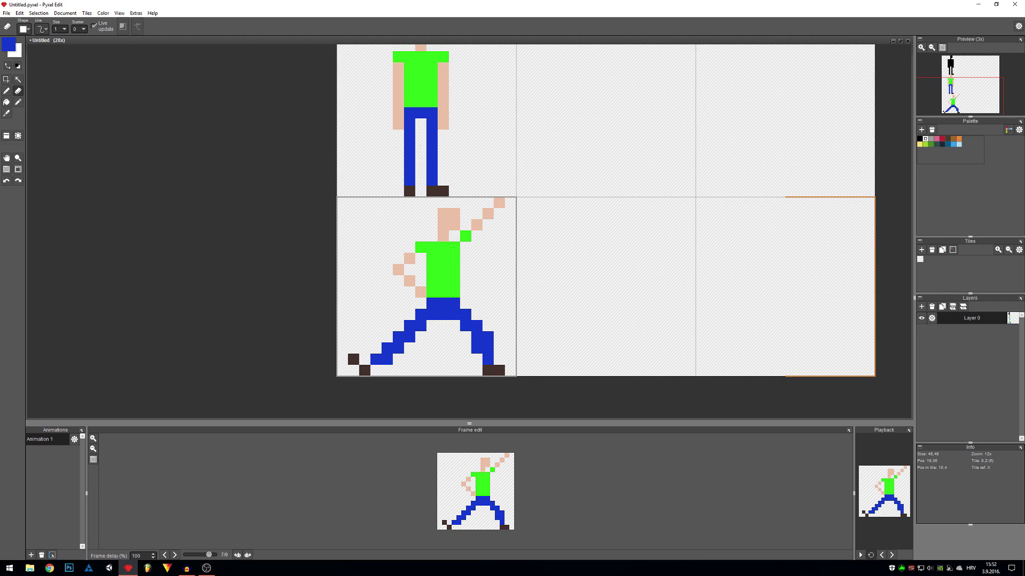
pyautogui.moveTo(477, 358)
pyautogui.mouseDown()
pyautogui.moveTo(463, 329)
pyautogui.moveTo(416, 332)
pyautogui.moveTo(389, 358)
pyautogui.moveTo(399, 337)
pyautogui.mouseUp()
pyautogui.press('b')
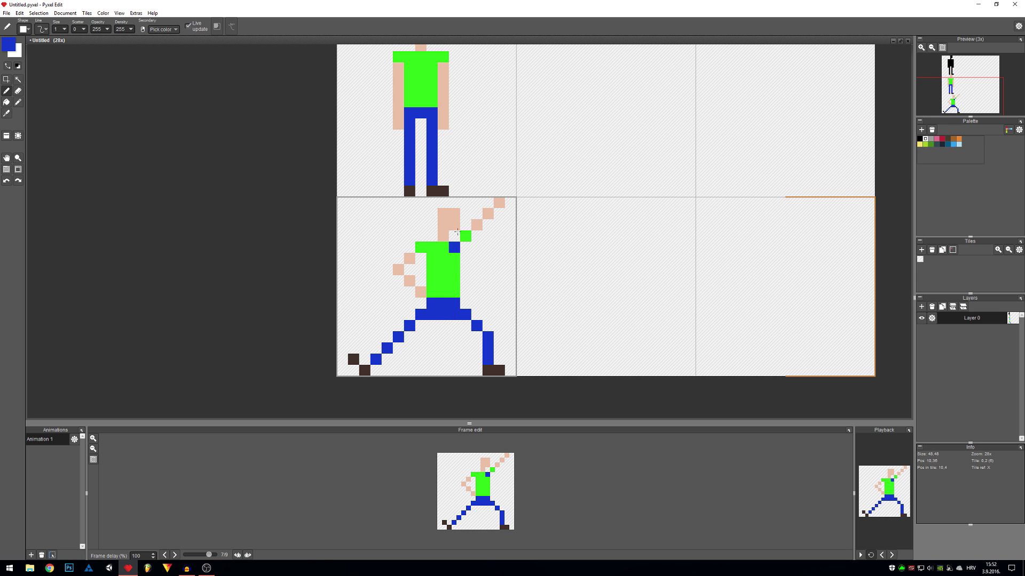
# Erase the middle pixels of the jumping figure's pants.
pyautogui.moveTo(501, 174)
pyautogui.mouseDown()
pyautogui.moveTo(515, 258)
pyautogui.moveTo(522, 241)
pyautogui.mouseUp()
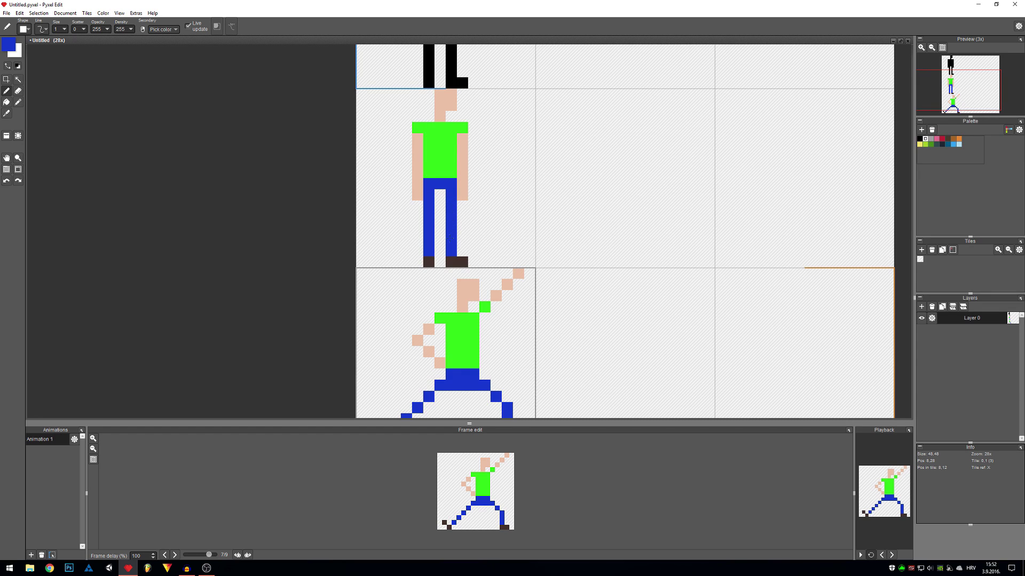
pyautogui.moveTo(448, 246); pyautogui.dragTo(434, 185)
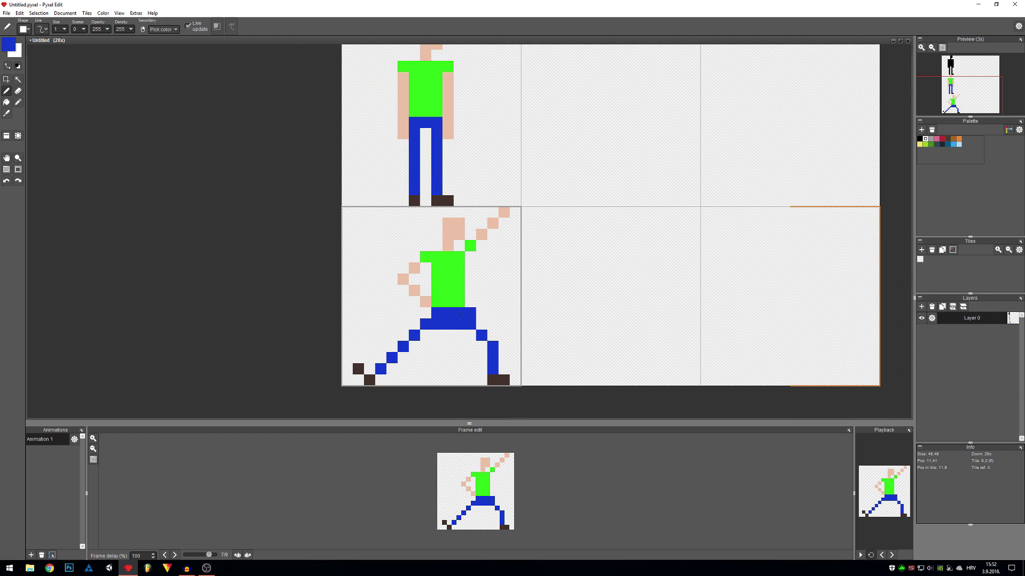
pyautogui.press('e')
pyautogui.moveTo(453, 327); pyautogui.dragTo(435, 324)
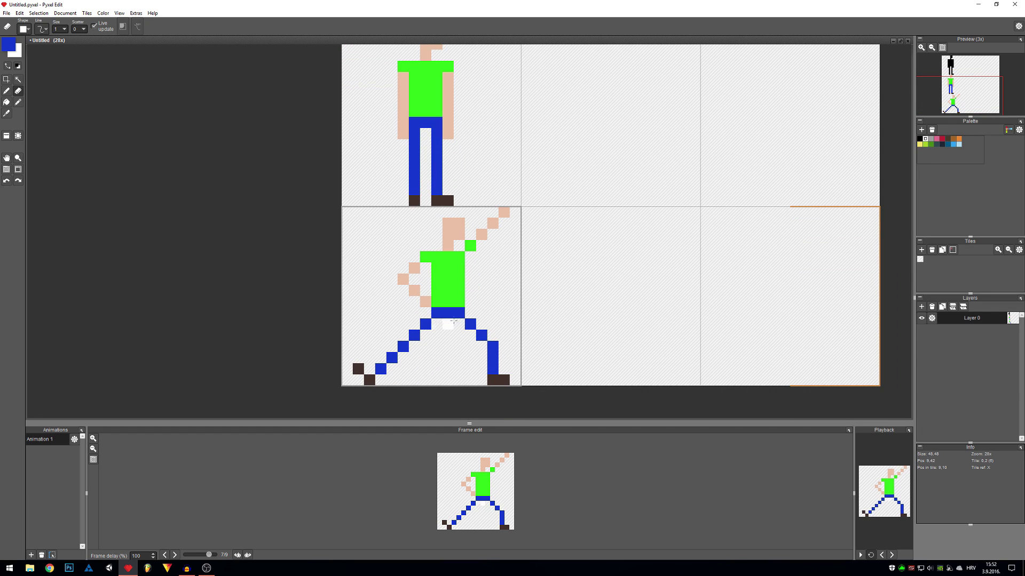
pyautogui.press('b')
pyautogui.click(492, 336)
# Place a blue pixel beside the raised arm, settling one row lower after undoing misplaced tries.
pyautogui.moveTo(480, 140); pyautogui.dragTo(480, 217)
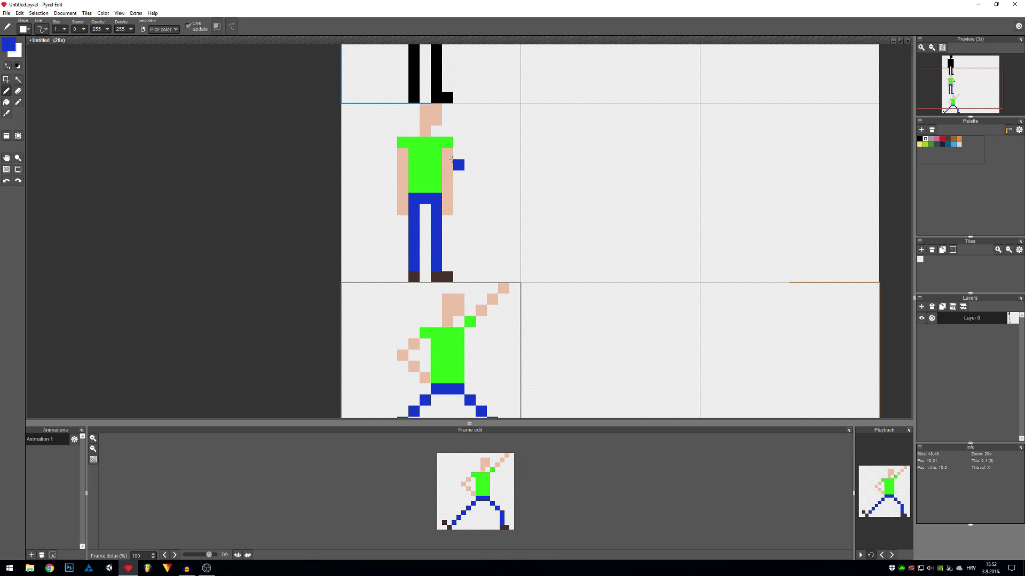
pyautogui.moveTo(490, 338); pyautogui.dragTo(486, 269)
pyautogui.hotkey('ctrl', 'z')
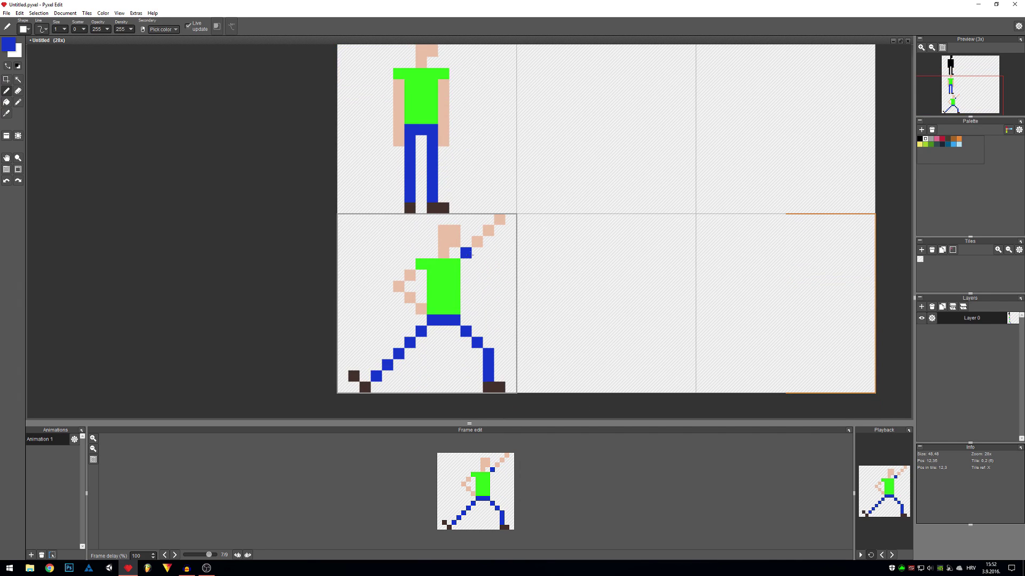
pyautogui.click(488, 230)
pyautogui.hotkey('ctrl', 'z')
pyautogui.click(468, 262)
pyautogui.hotkey('ctrl', 'z')
pyautogui.click(465, 275)
# Sample the dark brown foot colour from the artwork.
pyautogui.press('e')
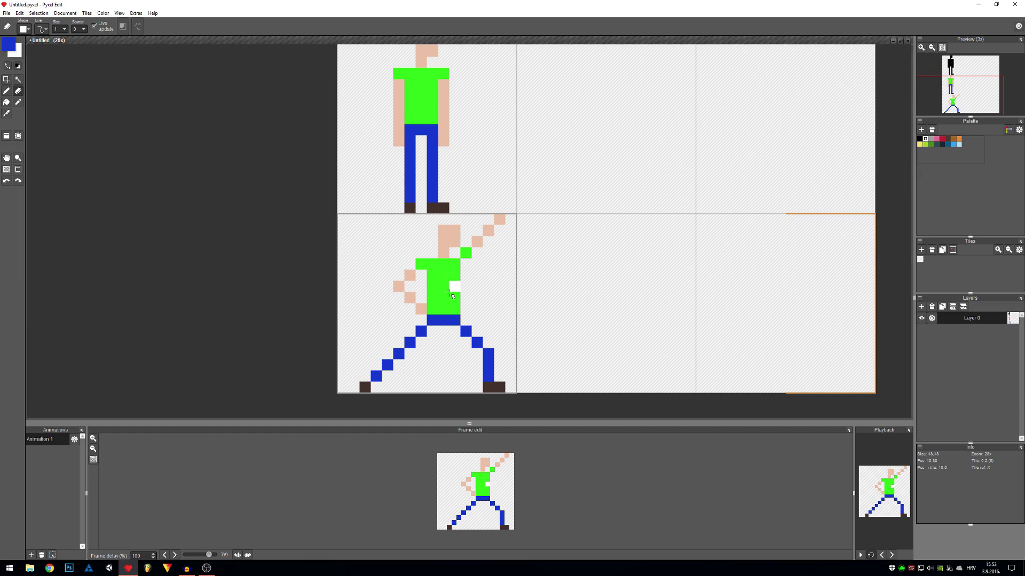
pyautogui.press('i')
pyautogui.click(367, 383)
# Reshape the trailing foot into a two-pixel dark brown diagonal.
pyautogui.press('b')
pyautogui.click(354, 387)
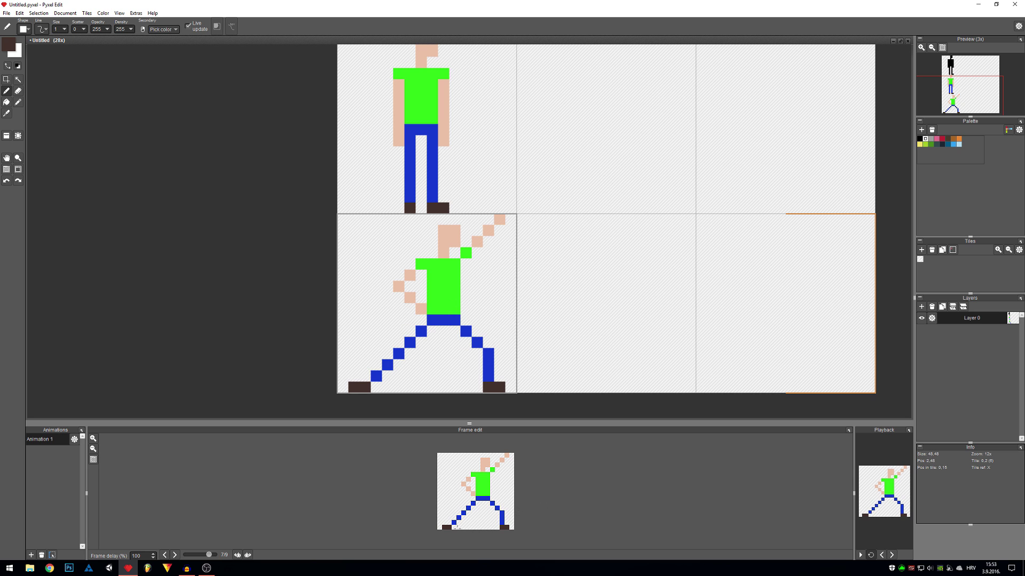
pyautogui.hotkey('ctrl', 'z')
pyautogui.press('e')
pyautogui.click(352, 375)
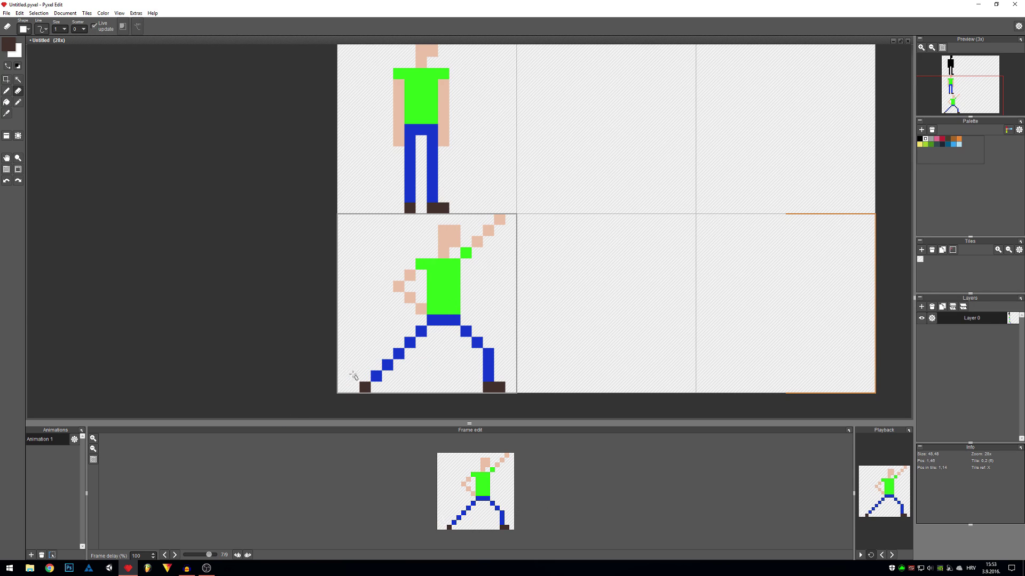
pyautogui.press('b')
pyautogui.press('e')
pyautogui.click(364, 376)
pyautogui.press('b')
pyautogui.click(375, 387)
pyautogui.press('e')
pyautogui.click(375, 388)
pyautogui.press('b')
pyautogui.click(354, 377)
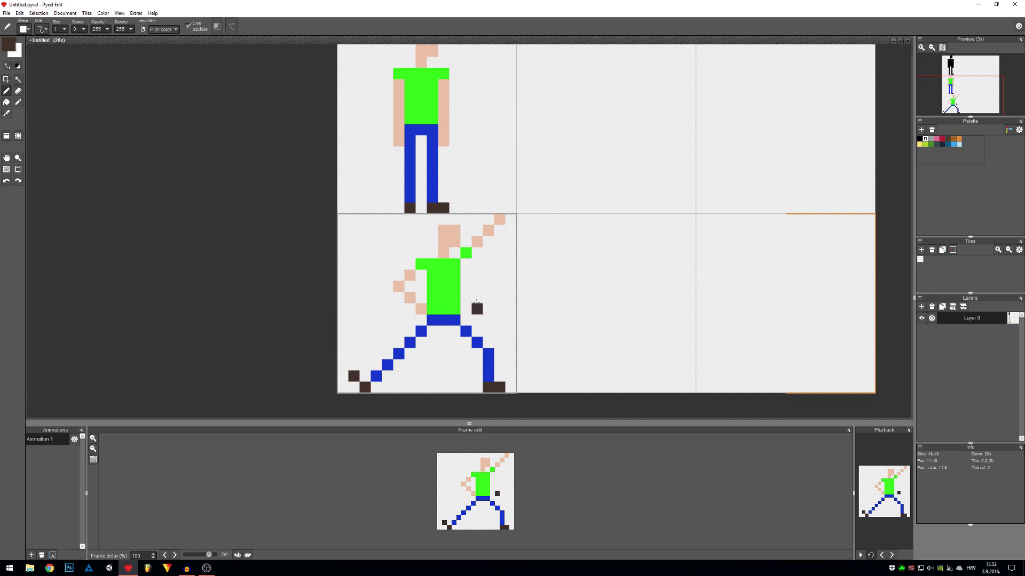
# Add a dark brown pixel at the jumping figure's neck.
pyautogui.press('space')
pyautogui.moveTo(479, 270); pyautogui.dragTo(479, 293)
pyautogui.hotkey('ctrl', 'z')
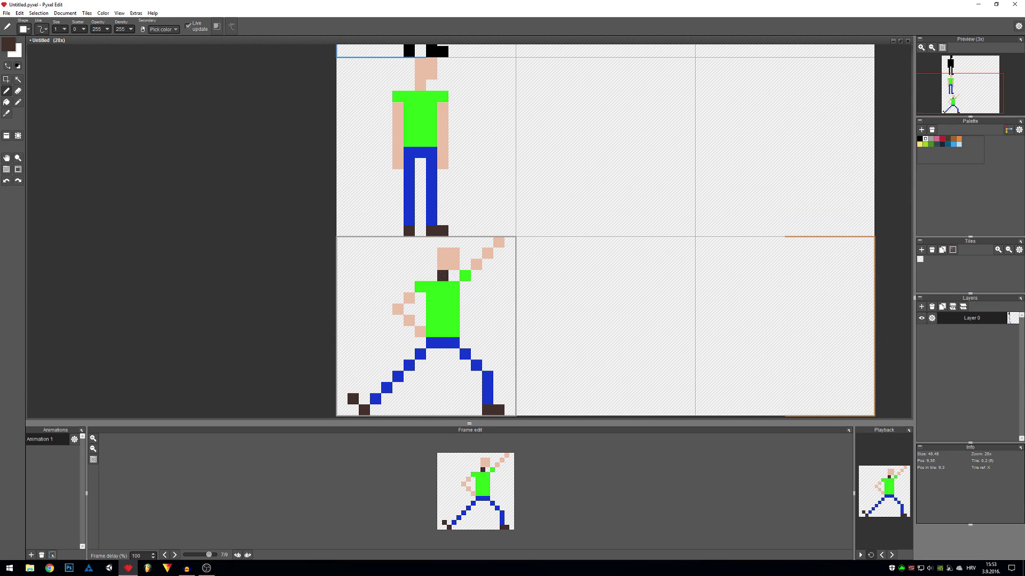
pyautogui.click(488, 298)
# Sample black from the silhouette and paint trial eye pixels on the jumping figure's head.
pyautogui.moveTo(481, 124); pyautogui.dragTo(477, 161)
pyautogui.rightClick(435, 83)
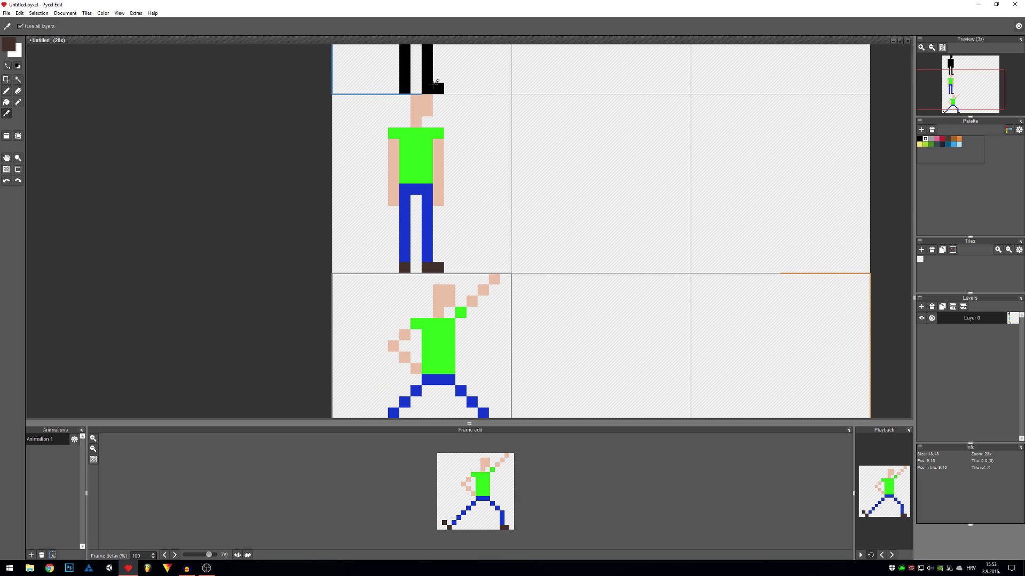
pyautogui.click(436, 83)
pyautogui.scroll(-2, 436, 160)
pyautogui.click(438, 226)
pyautogui.click(461, 225)
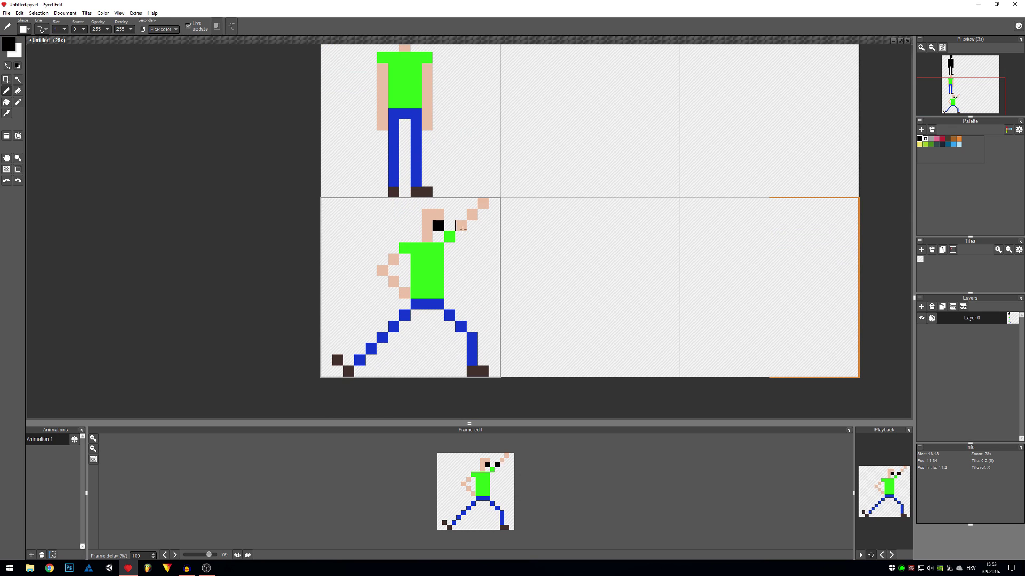
pyautogui.click(436, 215)
# Repaint the trial black pixels with skin so the head is plain again.
pyautogui.rightClick(428, 226)
pyautogui.click(436, 225)
pyautogui.rightClick(438, 218)
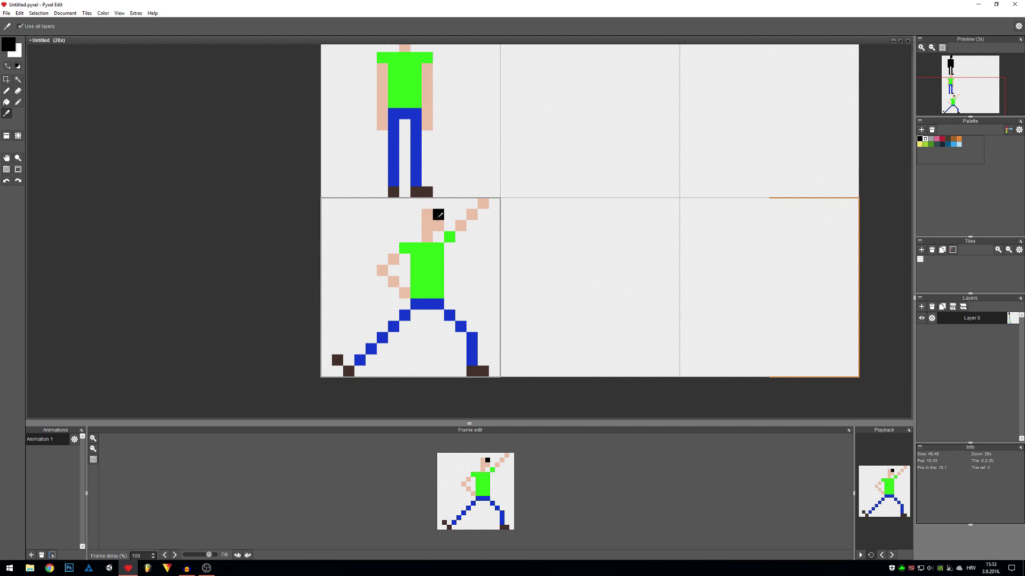
pyautogui.click(428, 215)
pyautogui.rightClick(431, 224)
pyautogui.moveTo(428, 216); pyautogui.dragTo(435, 218)
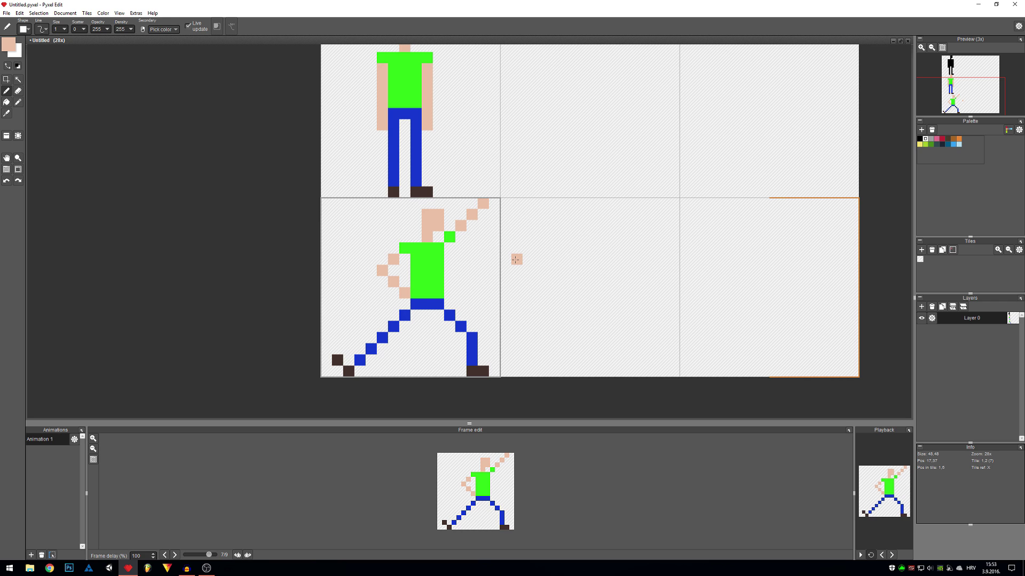
pyautogui.click(445, 221)
pyautogui.hotkey('ctrl', 'z')
# Bring the top-left black silhouette tile into view and pick black from it.
pyautogui.click(93, 449)
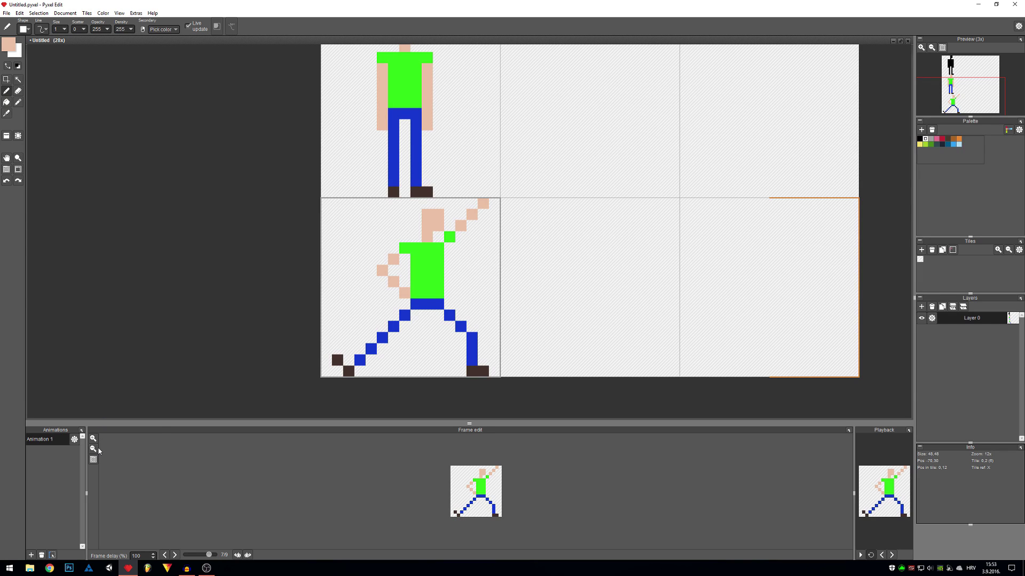
pyautogui.press('h')
pyautogui.moveTo(485, 159); pyautogui.dragTo(446, 393)
pyautogui.moveTo(510, 199); pyautogui.dragTo(371, 270)
pyautogui.press('b')
pyautogui.keyDown('alt'); pyautogui.click(254, 211); pyautogui.keyUp('alt')
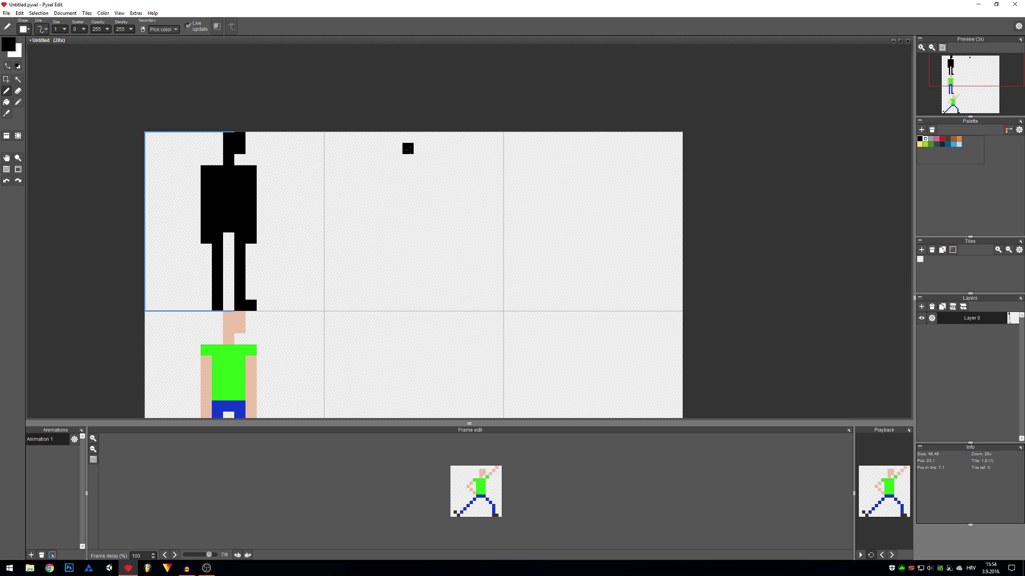
# Draw the second silhouette's square black head and neck in the top-middle tile.
pyautogui.moveTo(408, 148)
pyautogui.mouseDown()
pyautogui.moveTo(432, 148)
pyautogui.moveTo(432, 163)
pyautogui.moveTo(407, 159)
pyautogui.mouseUp()
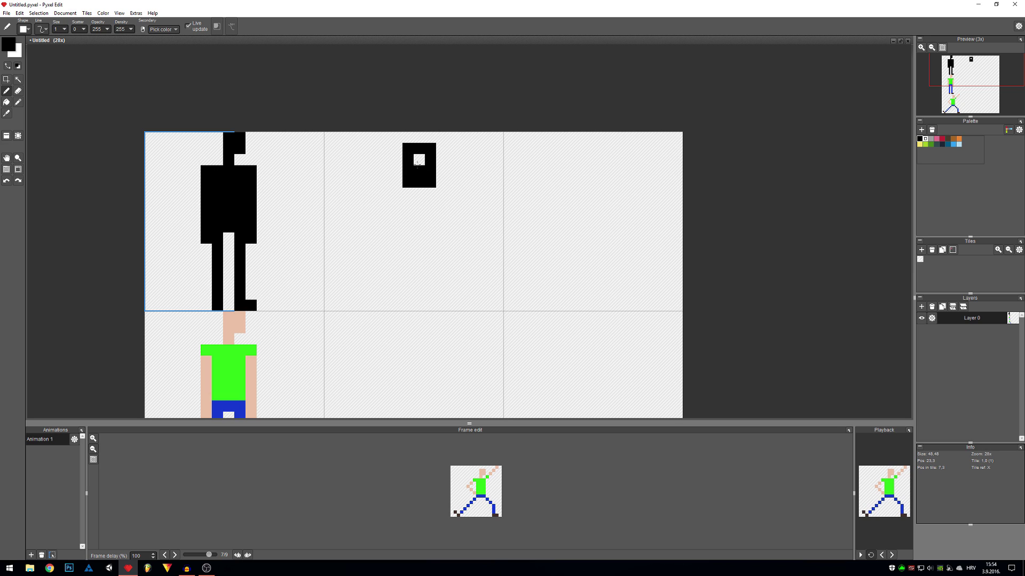
pyautogui.click(419, 159)
pyautogui.moveTo(392, 194); pyautogui.dragTo(443, 192)
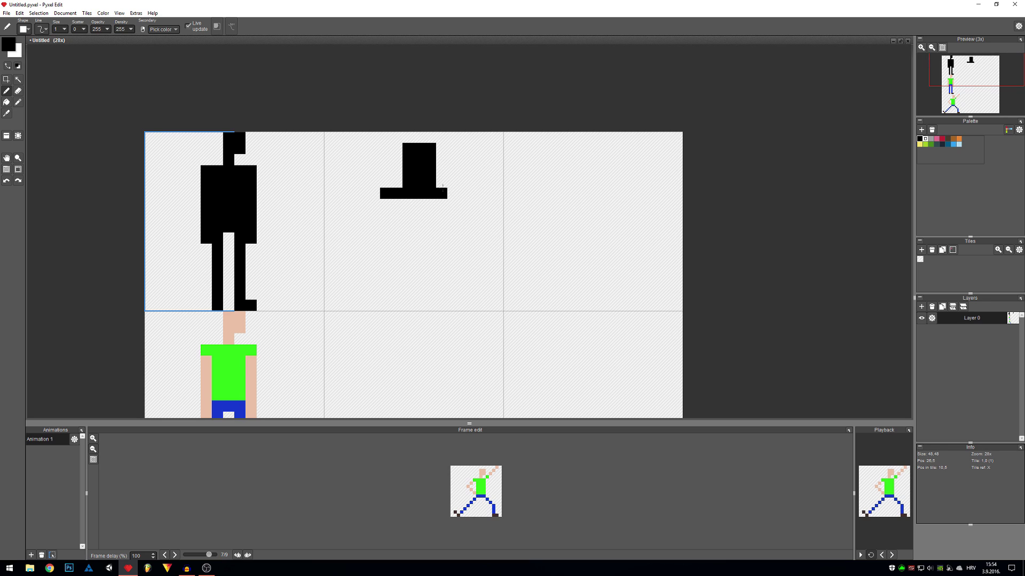
pyautogui.click(452, 193)
pyautogui.press('e')
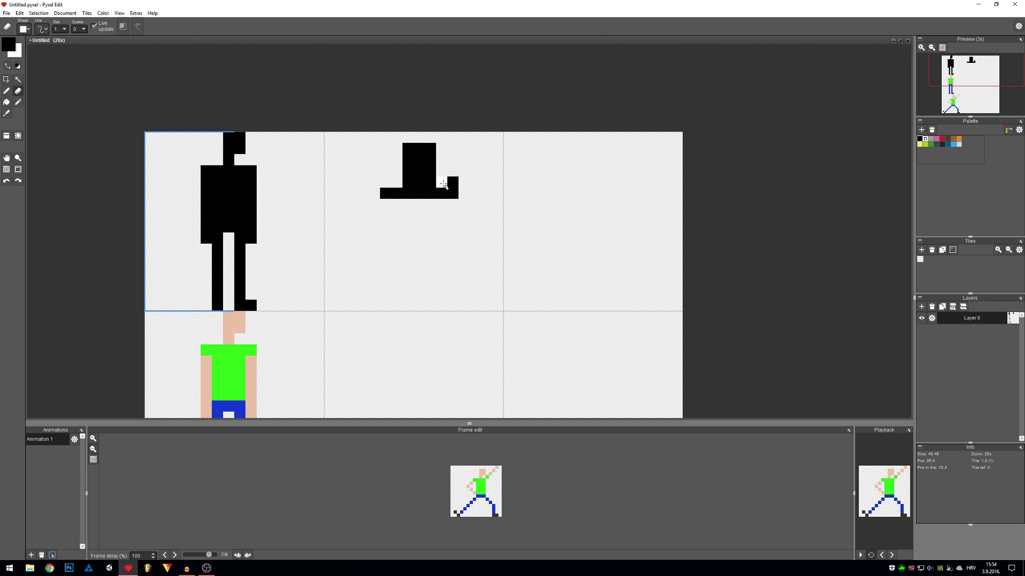
pyautogui.click(439, 194)
pyautogui.press('b')
pyautogui.click(438, 195)
pyautogui.press('e')
pyautogui.moveTo(382, 193); pyautogui.dragTo(453, 193)
pyautogui.press('b')
pyautogui.moveTo(442, 148)
pyautogui.mouseDown()
pyautogui.moveTo(449, 185)
pyautogui.moveTo(419, 163)
pyautogui.moveTo(441, 193)
pyautogui.moveTo(419, 197)
pyautogui.moveTo(452, 205)
pyautogui.mouseUp()
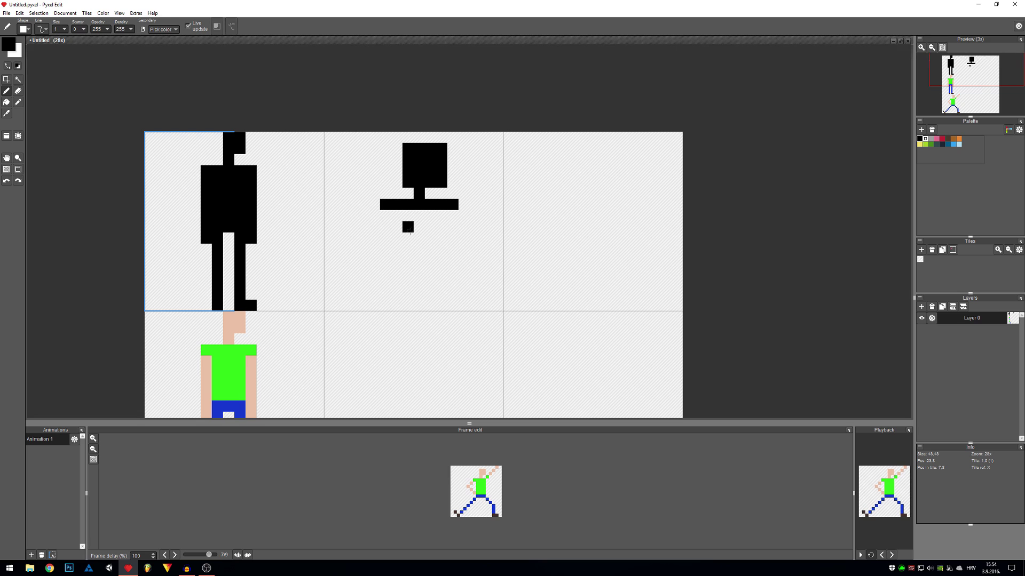
# Draw the body's left side and both legs with feet, filling the body's bottom corners.
pyautogui.moveTo(385, 216)
pyautogui.mouseDown()
pyautogui.moveTo(373, 250)
pyautogui.moveTo(447, 249)
pyautogui.moveTo(453, 215)
pyautogui.moveTo(396, 238)
pyautogui.mouseUp()
pyautogui.press('e')
pyautogui.click(373, 249)
pyautogui.press('b')
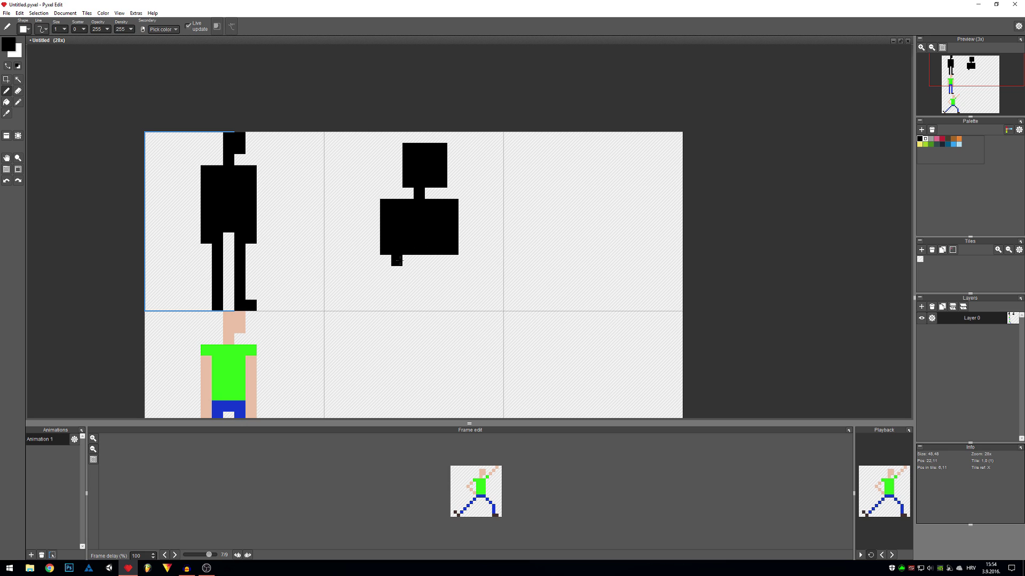
pyautogui.moveTo(396, 260); pyautogui.dragTo(407, 305)
pyautogui.press('e')
pyautogui.click(408, 294)
pyautogui.press('b')
pyautogui.moveTo(441, 260); pyautogui.dragTo(443, 304)
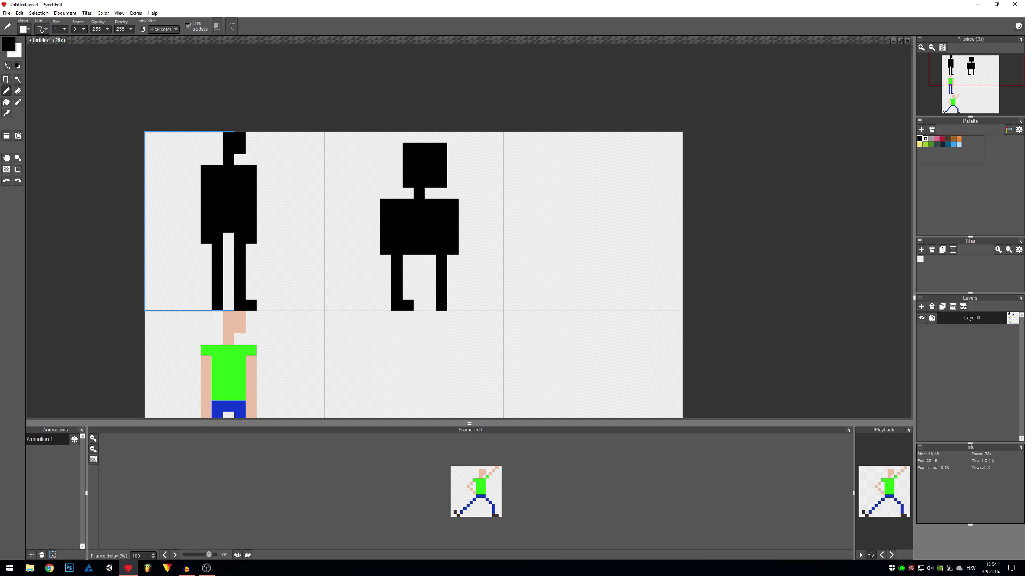
pyautogui.click(453, 260)
pyautogui.click(389, 261)
pyautogui.hotkey('ctrl', 'z')
pyautogui.click(463, 249)
# Touch up the neck and body edges, then undo the leg-widening and neck changes.
pyautogui.press('e')
pyautogui.click(410, 196)
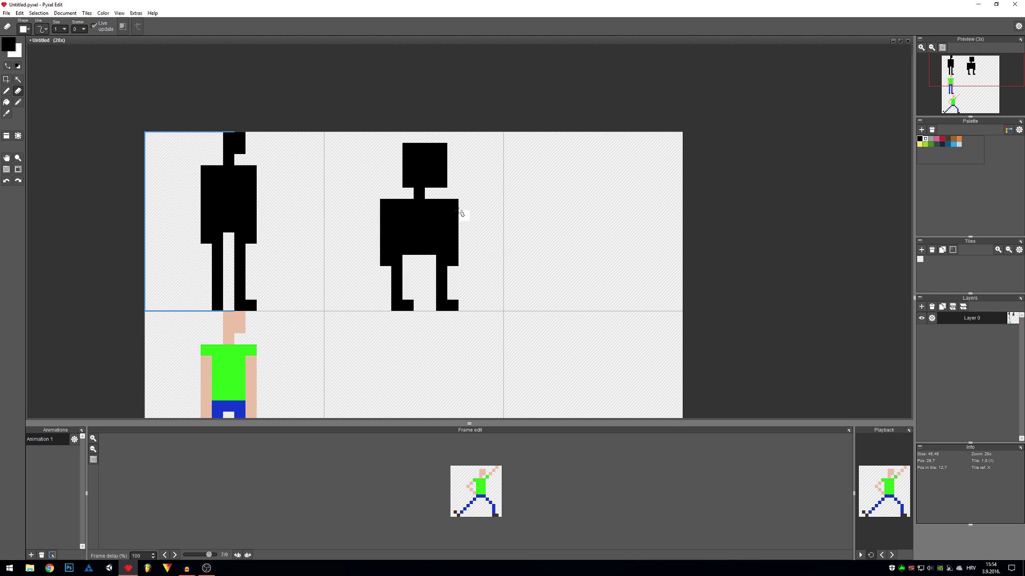
pyautogui.press('b')
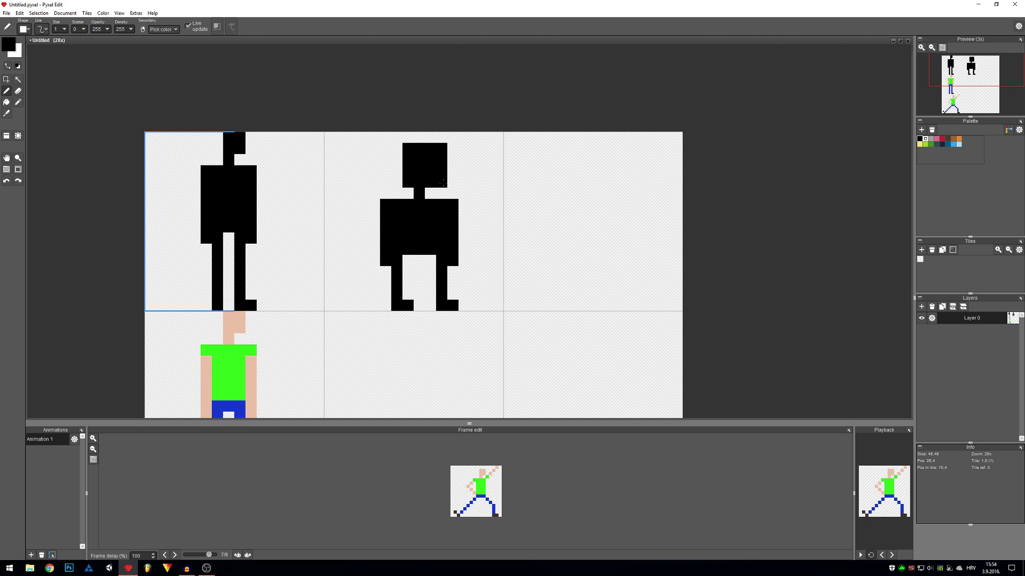
pyautogui.click(487, 249)
pyautogui.moveTo(409, 271)
pyautogui.mouseDown()
pyautogui.moveTo(410, 303)
pyautogui.moveTo(448, 277)
pyautogui.moveTo(443, 268)
pyautogui.moveTo(430, 305)
pyautogui.mouseUp()
pyautogui.press('alt')
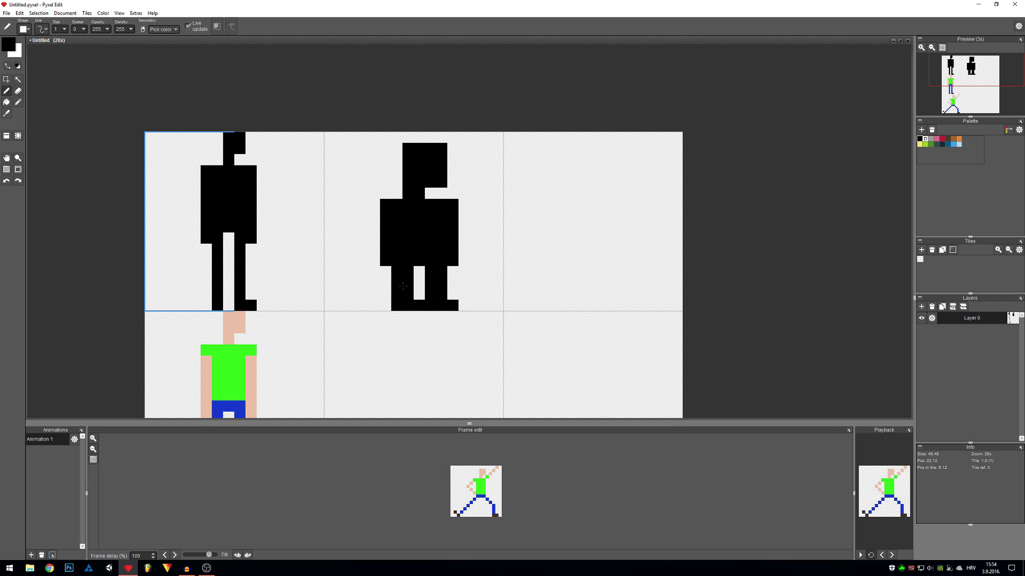
pyautogui.hotkey('ctrl', 'z')
pyautogui.hotkey('ctrl', 'z')
pyautogui.hotkey('ctrl', 'z')
pyautogui.hotkey('ctrl', 'z')
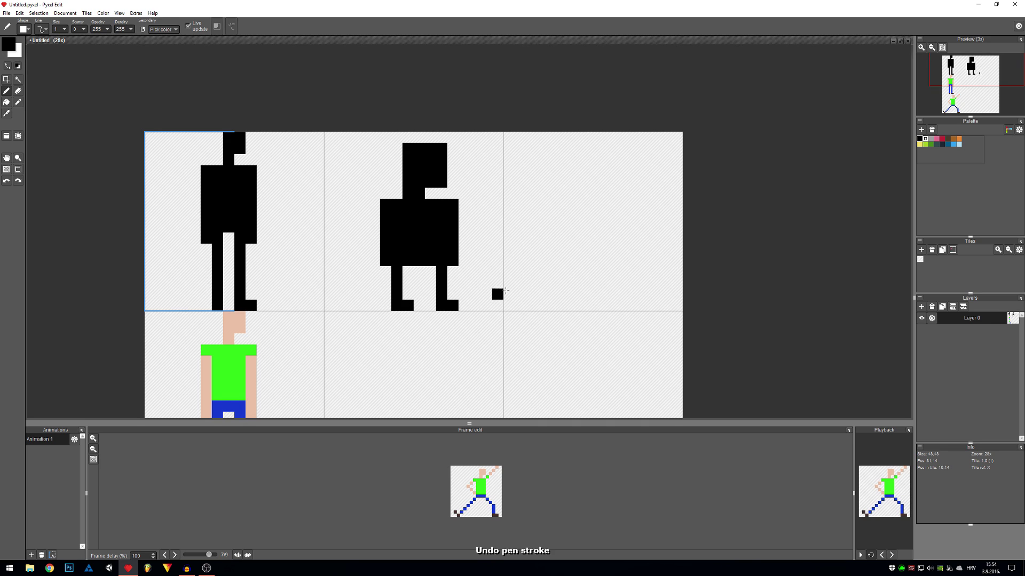
pyautogui.hotkey('ctrl', 'z')
pyautogui.press('e')
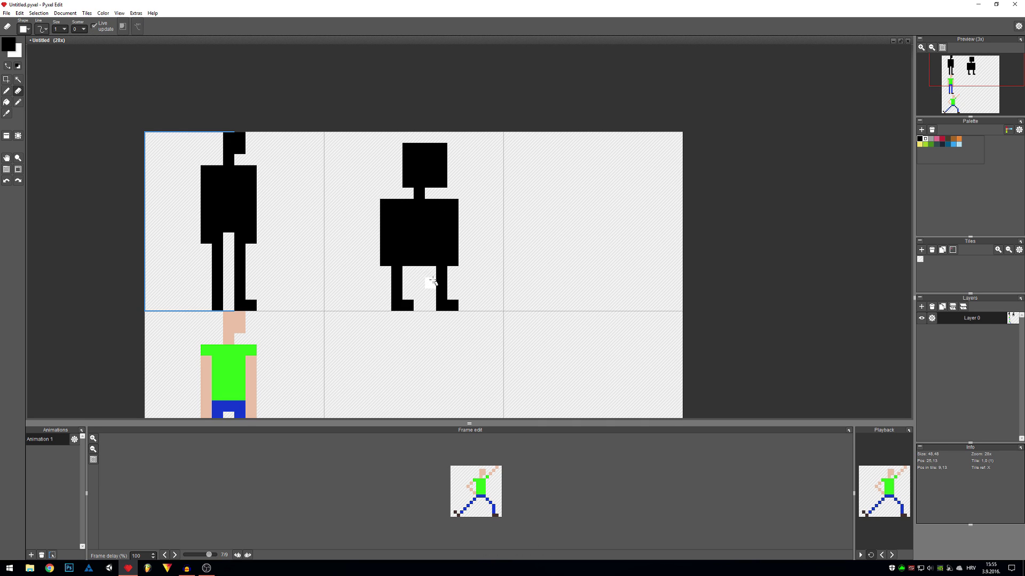
pyautogui.hotkey('ctrl', 'z')
pyautogui.hotkey('ctrl', 'z')
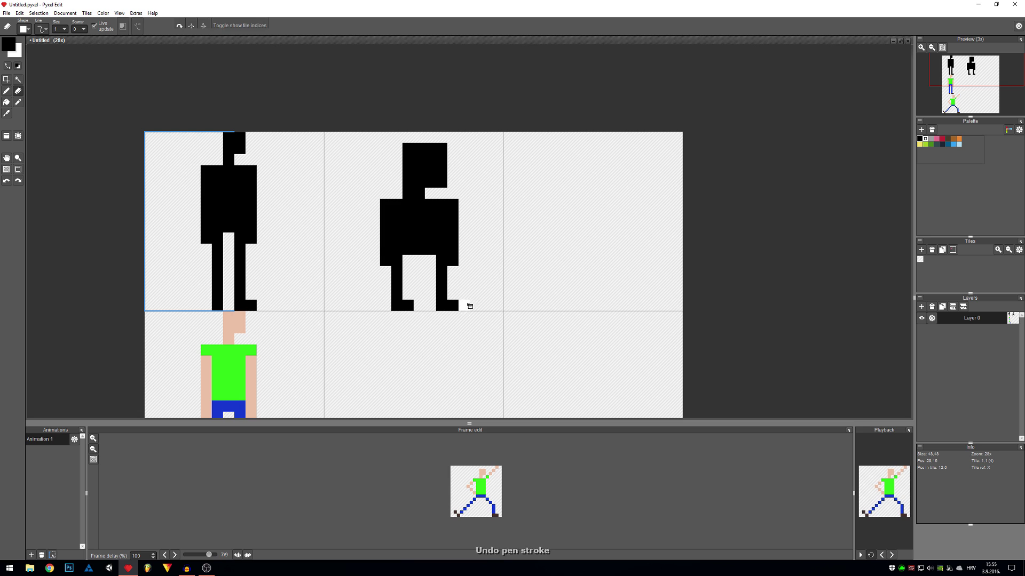
# Copy the second black figure's tile into the centre tile below.
pyautogui.press('t')
pyautogui.scroll(-2, 465, 240)
pyautogui.click(464, 240)
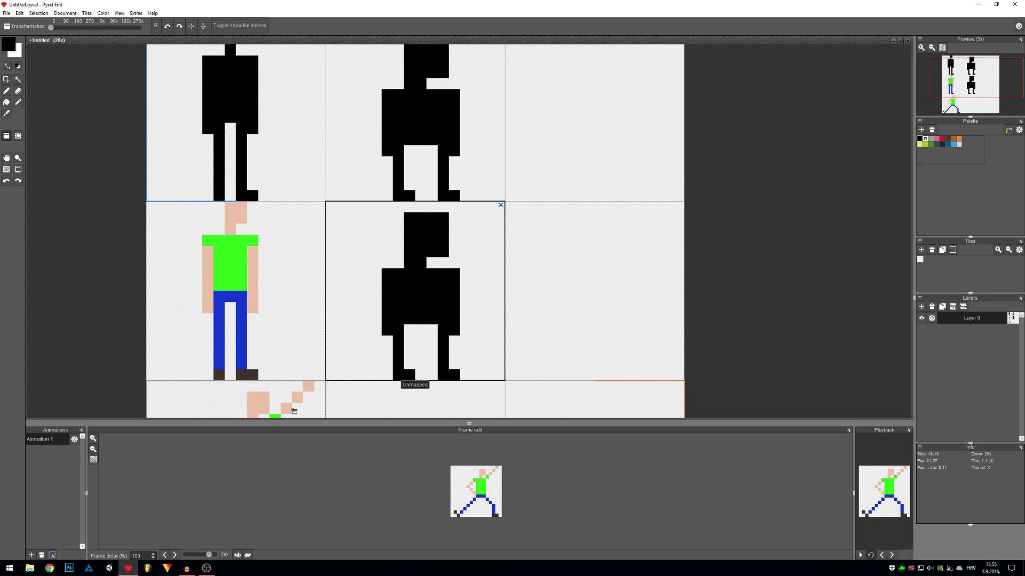
pyautogui.click(165, 555)
pyautogui.click(165, 555)
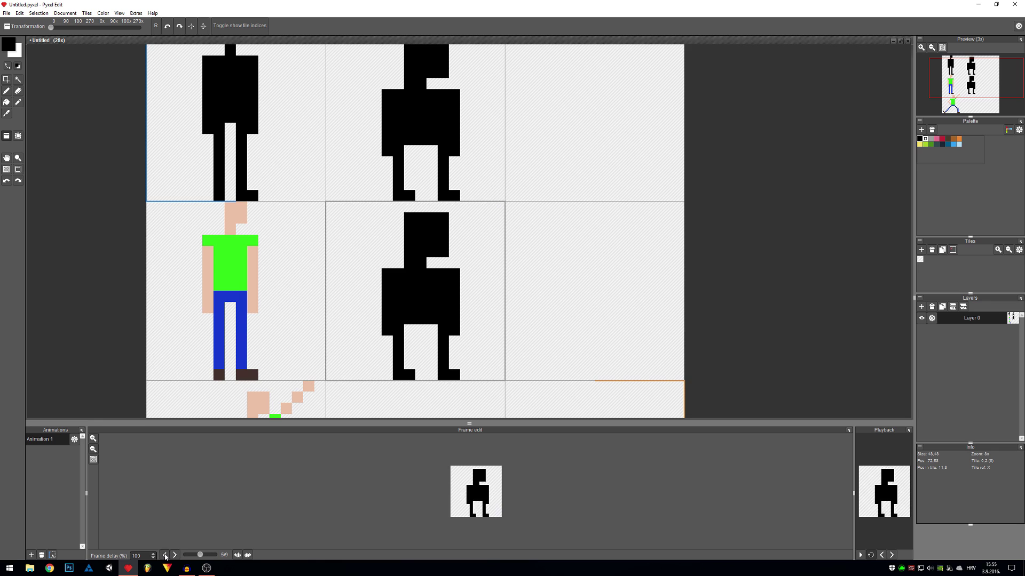
pyautogui.click(165, 555)
pyautogui.click(174, 555)
# Fill the copied figure with skin tone sampled from the arm, then sample black.
pyautogui.press('i')
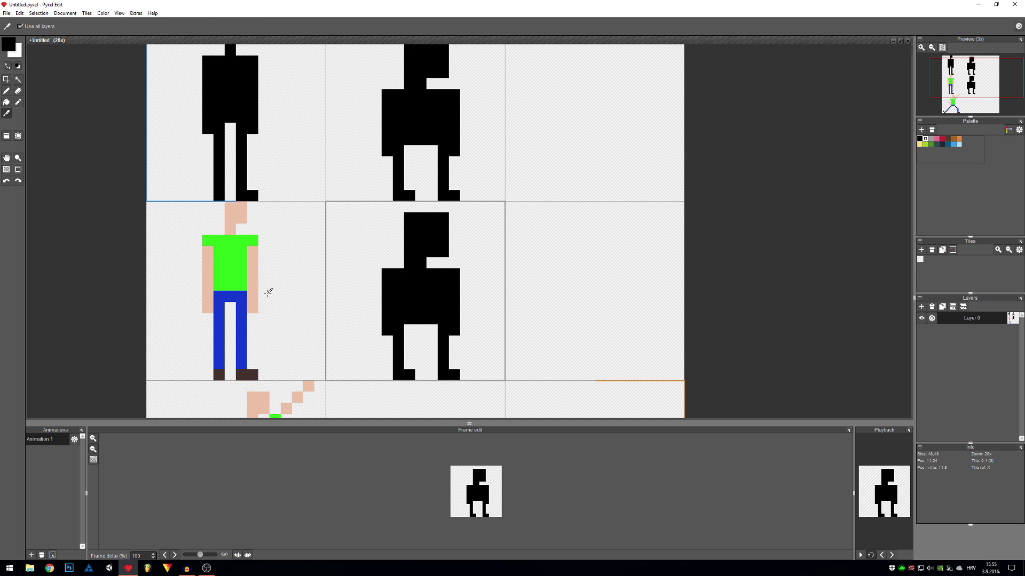
pyautogui.click(256, 278)
pyautogui.press('f')
pyautogui.click(420, 290)
pyautogui.scroll(-1, 469, 310)
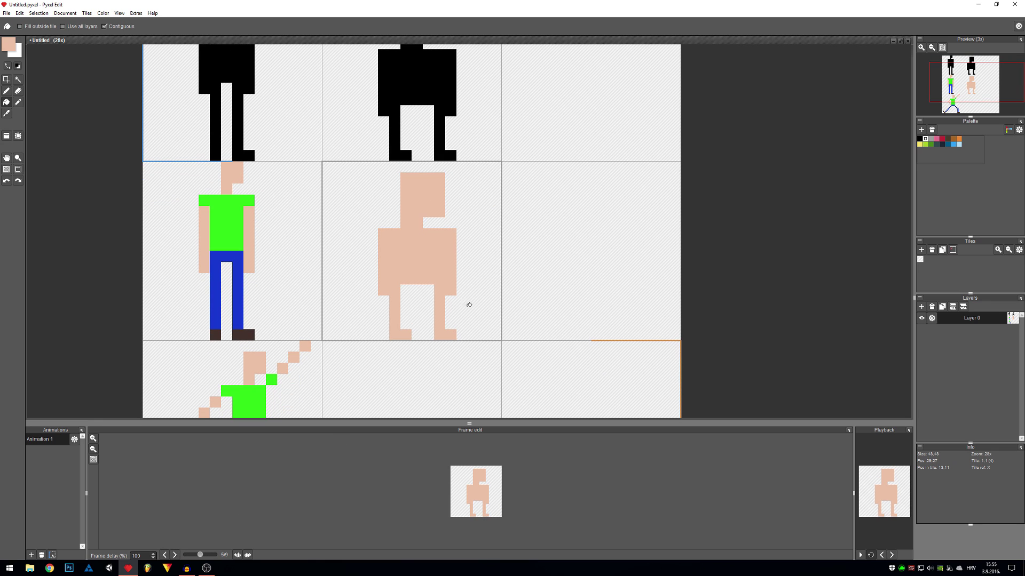
pyautogui.press('i')
pyautogui.click(421, 92)
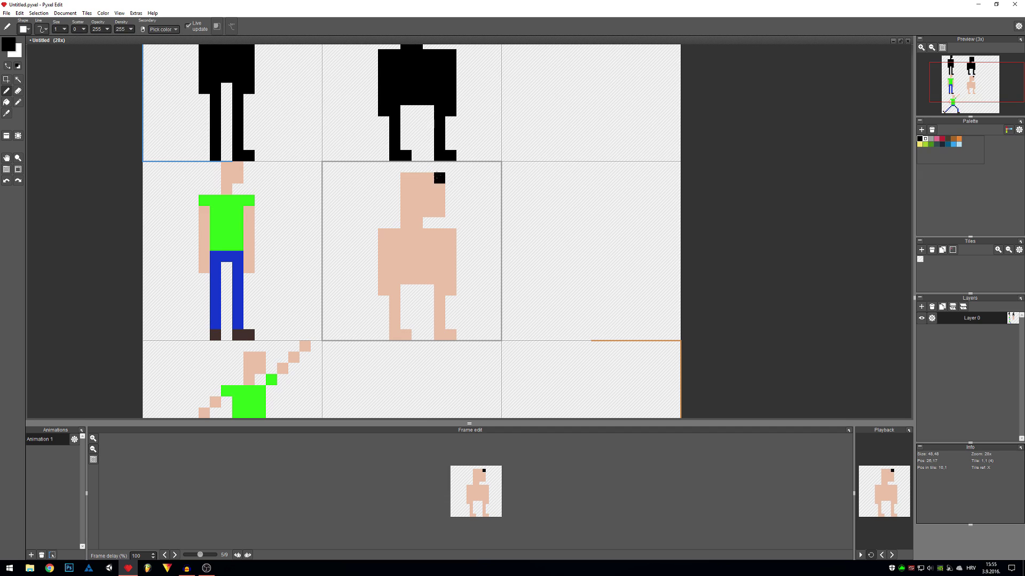
# Paint black eye and nose pixels on the centre figure's face, then add skin pixels beside them.
pyautogui.press('b')
pyautogui.click(439, 189)
pyautogui.click(428, 201)
pyautogui.click(428, 200)
pyautogui.rightClick(417, 196)
pyautogui.click(464, 201)
pyautogui.moveTo(464, 200)
pyautogui.mouseDown()
pyautogui.moveTo(499, 164)
pyautogui.moveTo(491, 157)
pyautogui.moveTo(502, 155)
pyautogui.moveTo(506, 165)
pyautogui.moveTo(451, 206)
pyautogui.mouseUp()
# Erase stray pixels and the head's top-left corner to square off the head.
pyautogui.press('e')
pyautogui.click(440, 189)
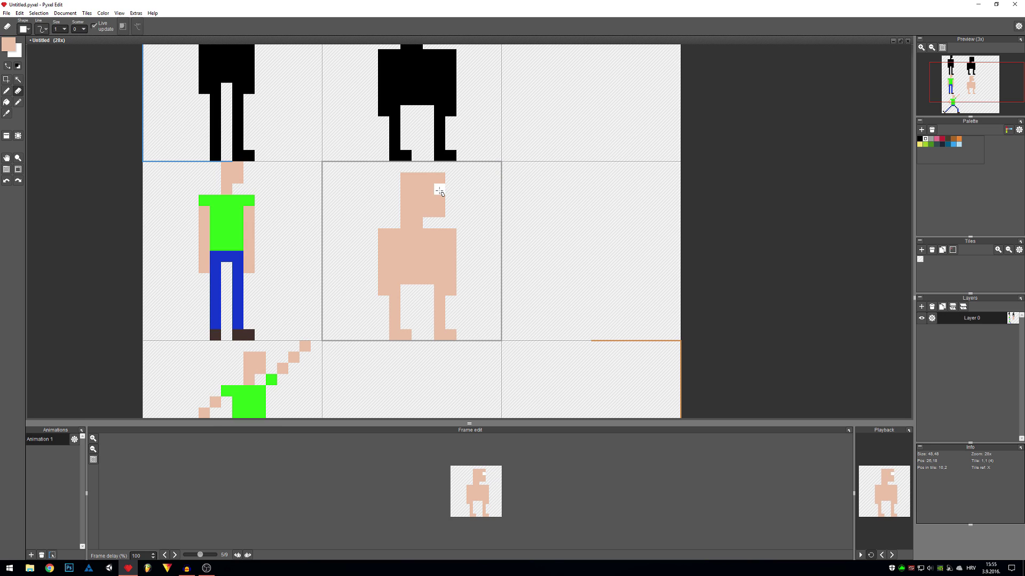
pyautogui.hotkey('ctrl', 'z')
pyautogui.moveTo(405, 178); pyautogui.dragTo(405, 211)
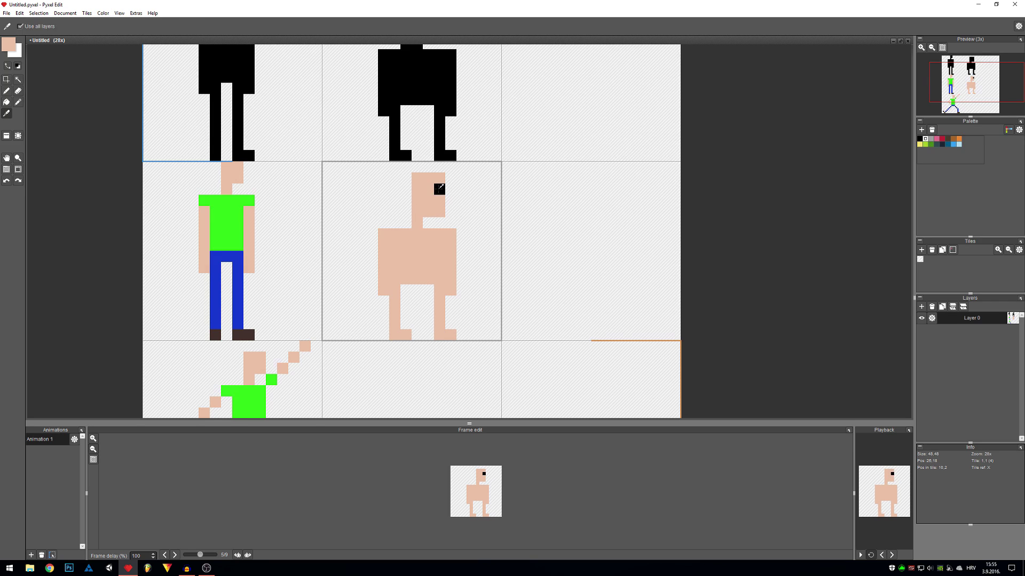
# Try extra black pixels under the eye and neck, then keep the neck skin-toned.
pyautogui.keyDown('alt'); pyautogui.click(439, 191); pyautogui.keyUp('alt')
pyautogui.press('b')
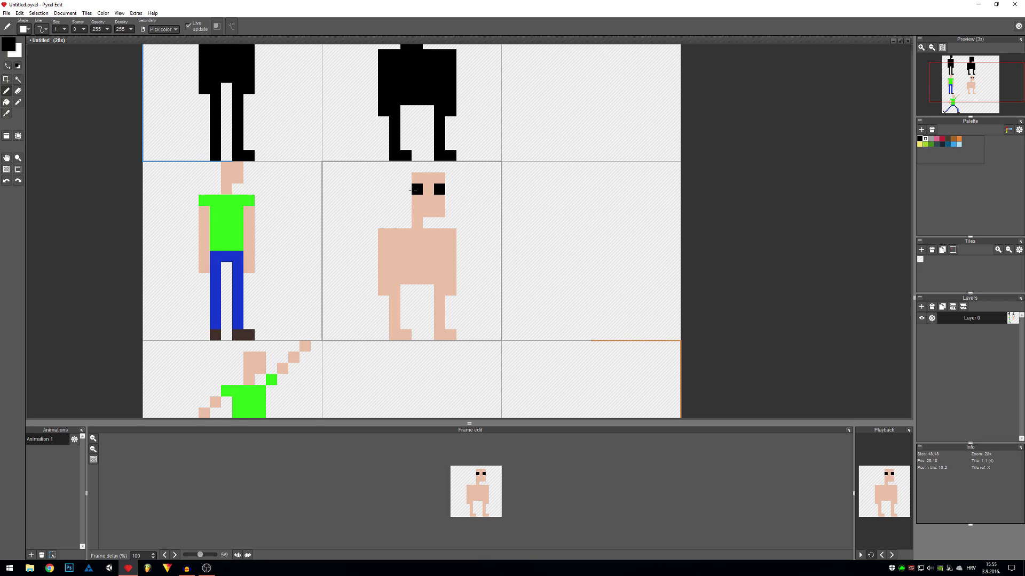
pyautogui.click(437, 201)
pyautogui.hotkey('ctrl', 'z')
pyautogui.click(428, 222)
pyautogui.hotkey('ctrl', 'z')
pyautogui.rightClick(435, 211)
pyautogui.click(429, 222)
# Shift the figure's square head one pixel left so it sits centred over the body.
pyautogui.press('m')
pyautogui.moveTo(455, 227)
pyautogui.mouseDown()
pyautogui.moveTo(424, 209)
pyautogui.moveTo(410, 175)
pyautogui.mouseUp()
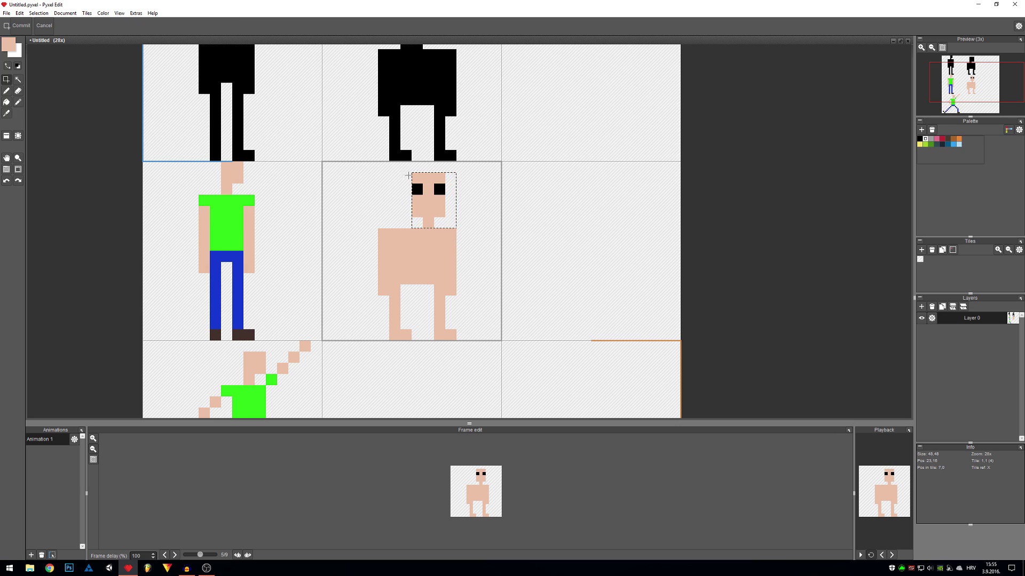
pyautogui.moveTo(432, 210); pyautogui.dragTo(421, 210)
pyautogui.click(469, 221)
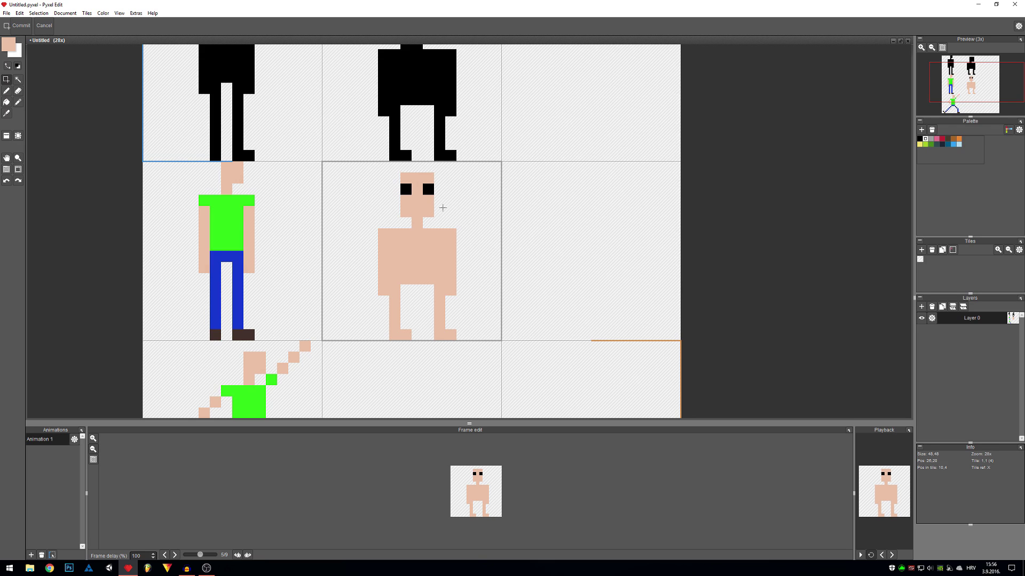
# Erase the old left eye and paint a new black left eye pixel.
pyautogui.press('e')
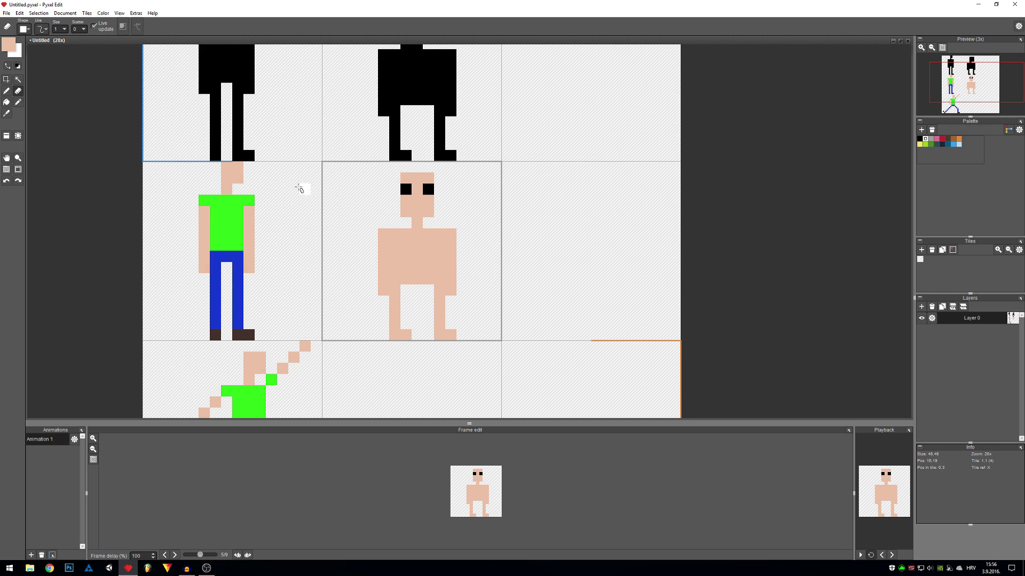
pyautogui.moveTo(406, 201); pyautogui.dragTo(430, 198)
pyautogui.rightClick(410, 207)
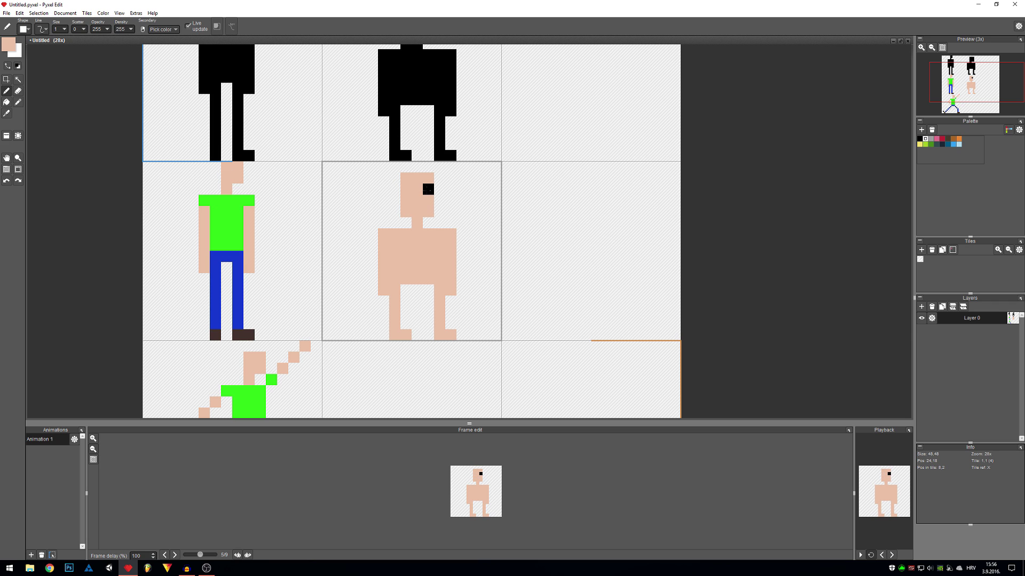
pyautogui.keyDown('alt'); pyautogui.click(428, 190); pyautogui.keyUp('alt')
pyautogui.click(407, 190)
# Repaint the face in skin tone with two black eyes, removing a trial mouth pixel.
pyautogui.keyDown('alt'); pyautogui.click(416, 201); pyautogui.keyUp('alt')
pyautogui.moveTo(405, 190)
pyautogui.mouseDown()
pyautogui.moveTo(439, 214)
pyautogui.moveTo(438, 188)
pyautogui.mouseUp()
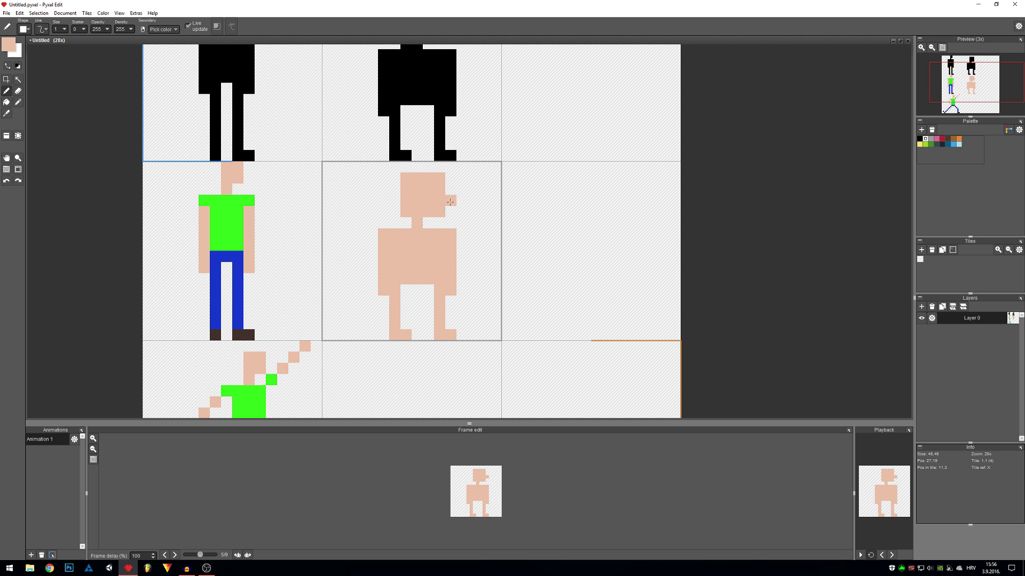
pyautogui.keyDown('alt'); pyautogui.click(439, 144); pyautogui.keyUp('alt')
pyautogui.click(438, 189)
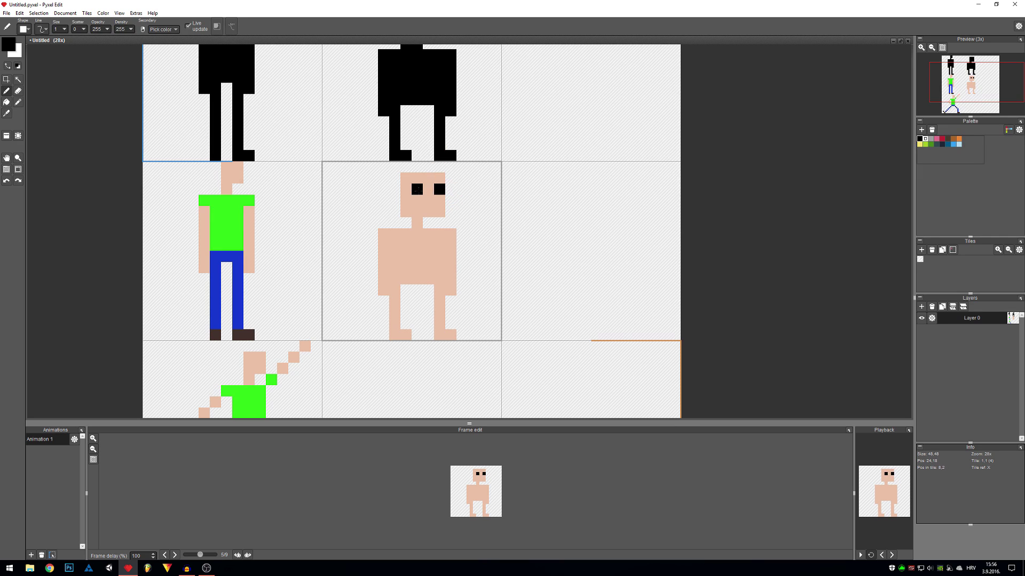
pyautogui.click(429, 212)
pyautogui.keyDown('alt'); pyautogui.click(438, 212); pyautogui.keyUp('alt')
pyautogui.click(429, 213)
# Choose a strong red foreground colour and paint the figure's trousers red.
pyautogui.click(6, 48)
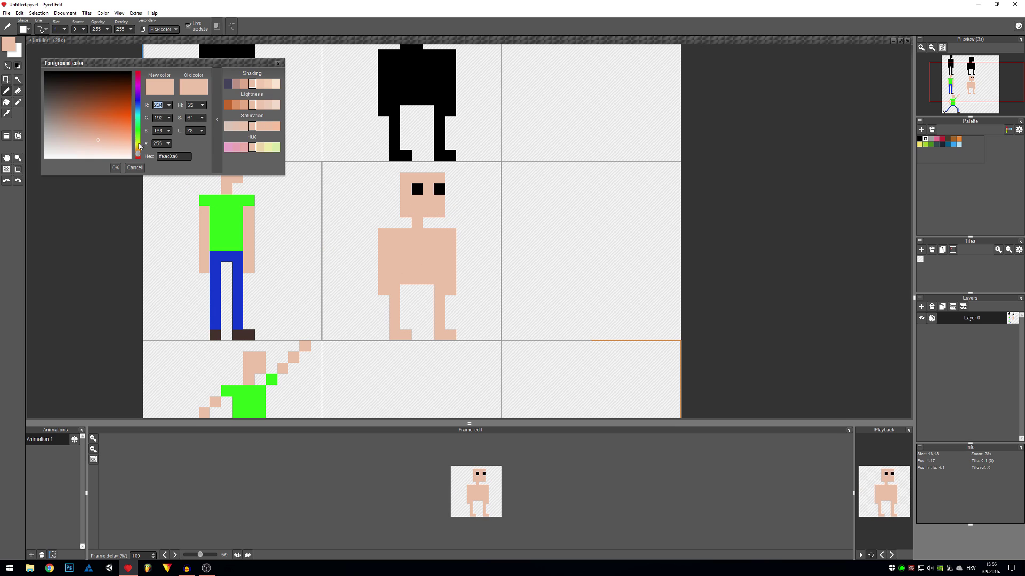
pyautogui.moveTo(138, 151); pyautogui.dragTo(138, 157)
pyautogui.moveTo(117, 119); pyautogui.dragTo(122, 117)
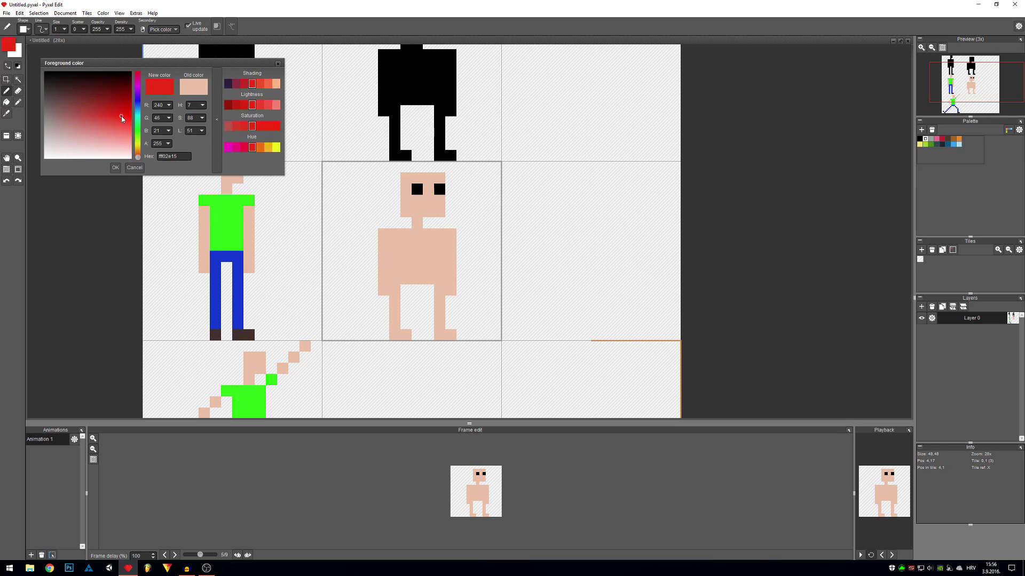
pyautogui.click(116, 167)
pyautogui.moveTo(395, 279)
pyautogui.mouseDown()
pyautogui.moveTo(438, 281)
pyautogui.moveTo(438, 313)
pyautogui.mouseUp()
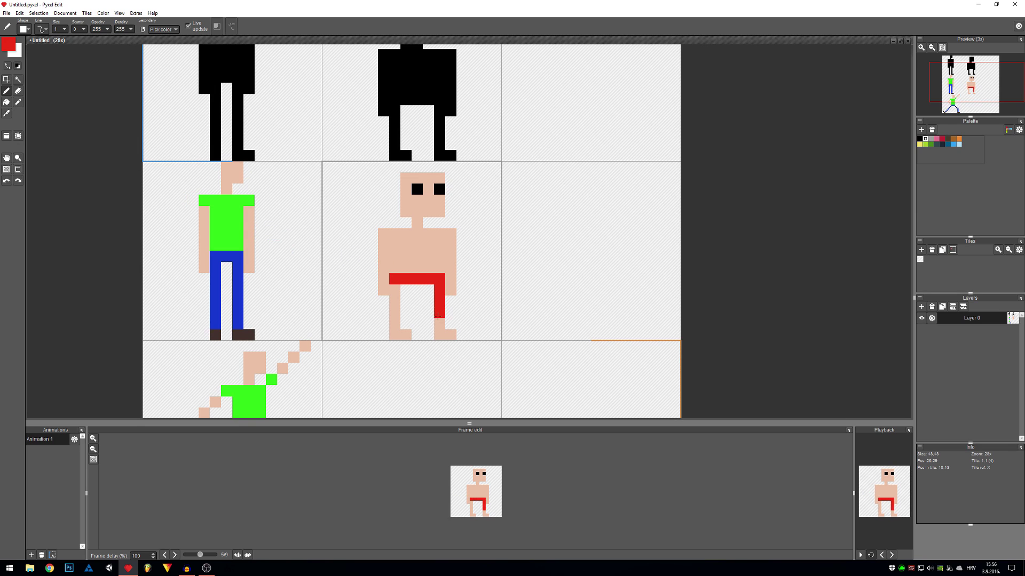
pyautogui.moveTo(398, 287); pyautogui.dragTo(395, 325)
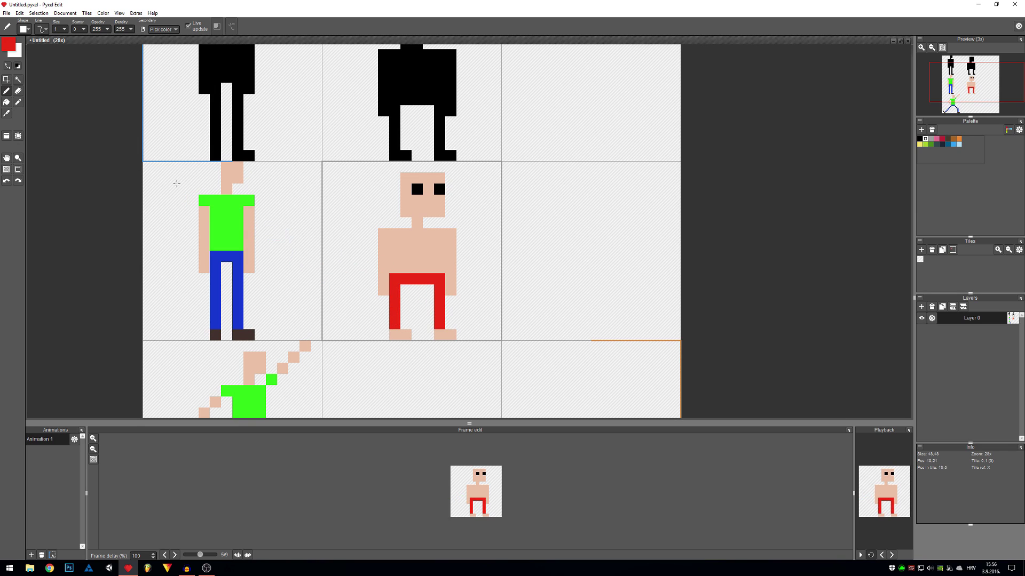
# Choose a golden-brown colour and paint the shirt across the torso.
pyautogui.click(14, 48)
pyautogui.click(139, 150)
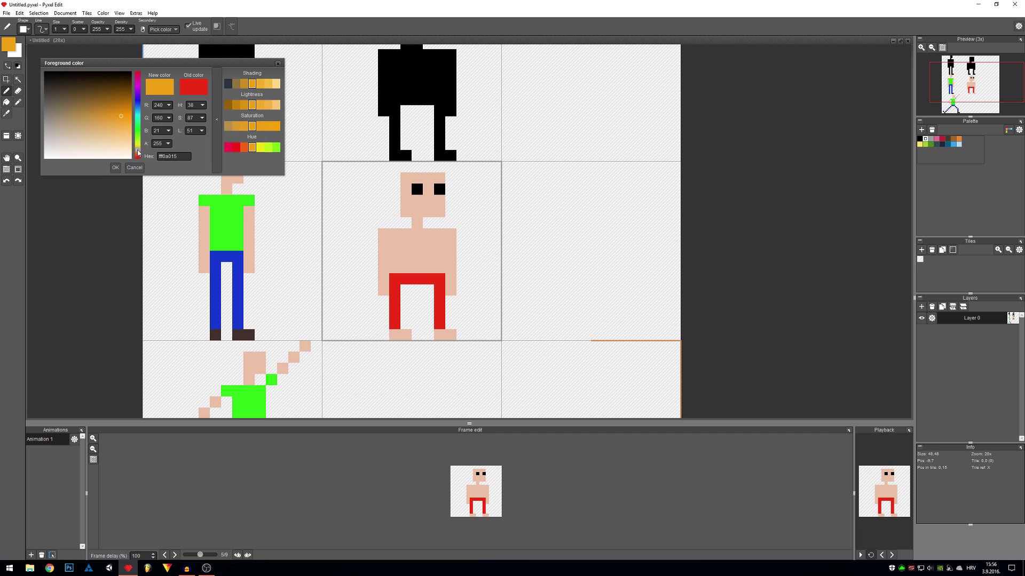
pyautogui.click(102, 113)
pyautogui.click(116, 167)
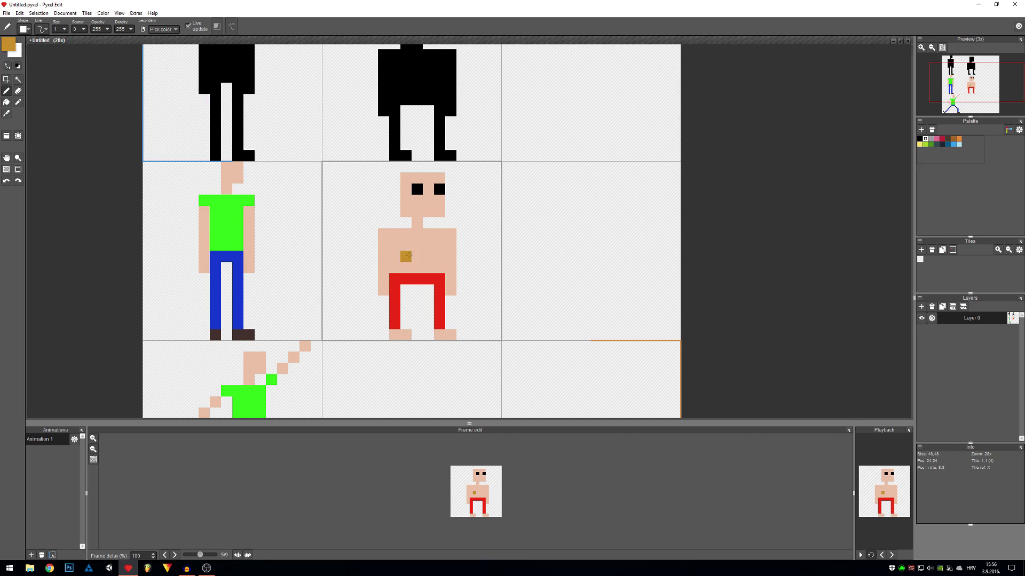
pyautogui.moveTo(394, 268)
pyautogui.mouseDown()
pyautogui.moveTo(434, 272)
pyautogui.moveTo(438, 252)
pyautogui.moveTo(424, 237)
pyautogui.moveTo(397, 240)
pyautogui.moveTo(399, 256)
pyautogui.moveTo(425, 247)
pyautogui.mouseUp()
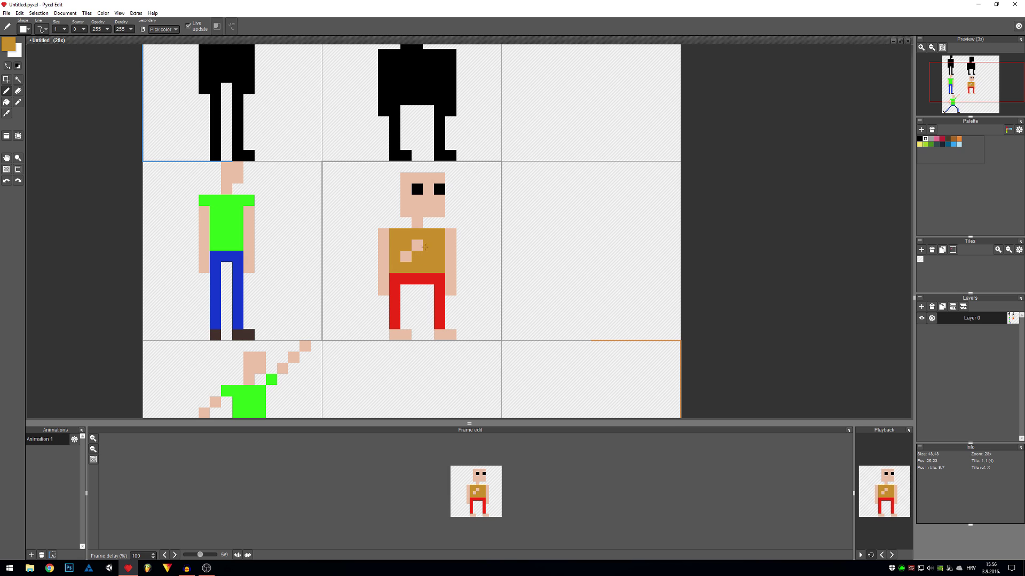
# Add a skin spot on the torso and a golden-brown shoulder pixel.
pyautogui.keyDown('alt'); pyautogui.click(405, 256); pyautogui.keyUp('alt')
pyautogui.click(428, 245)
pyautogui.press('alt')
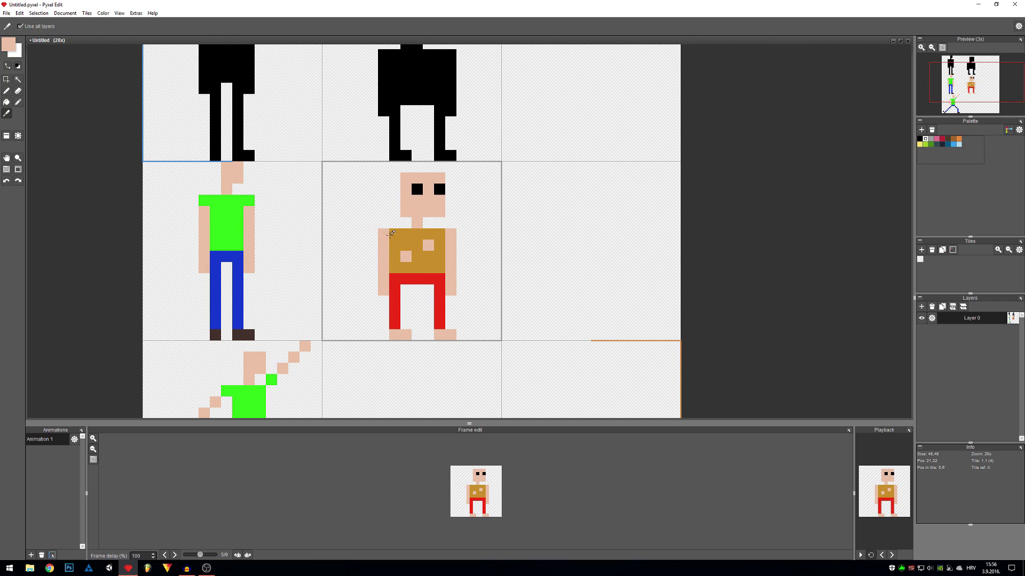
pyautogui.keyDown('alt'); pyautogui.click(389, 234); pyautogui.keyUp('alt')
pyautogui.click(385, 231)
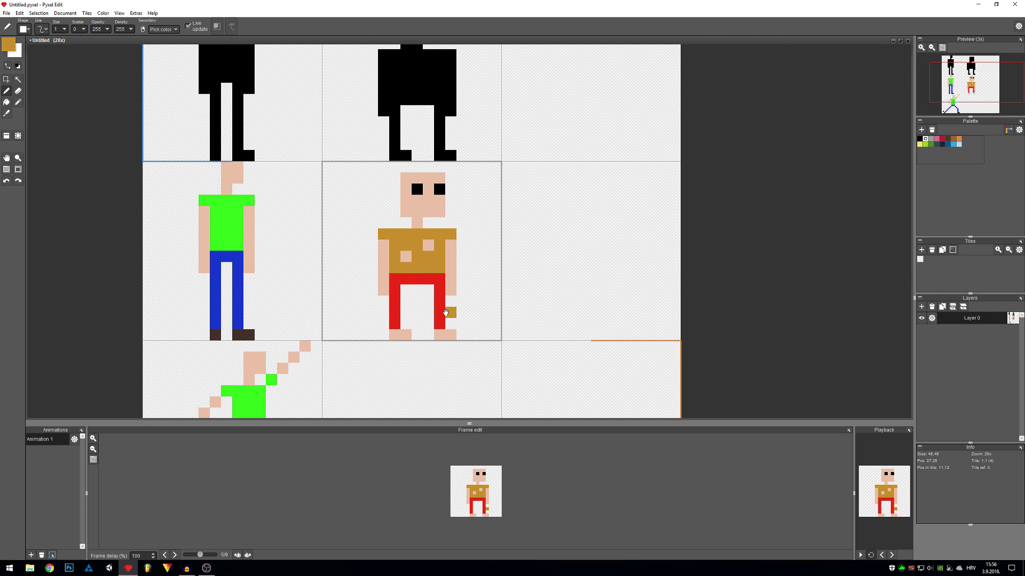
pyautogui.moveTo(447, 314); pyautogui.dragTo(437, 263)
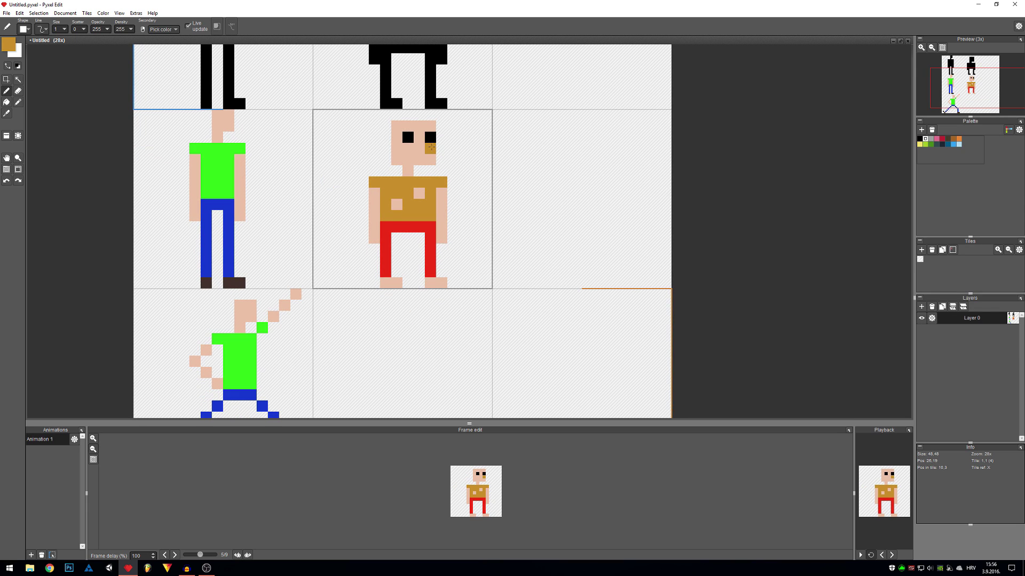
# Pick up the clothed figure with the Tile placer to copy it into the bottom-middle tile.
pyautogui.press('t')
pyautogui.rightClick(468, 271)
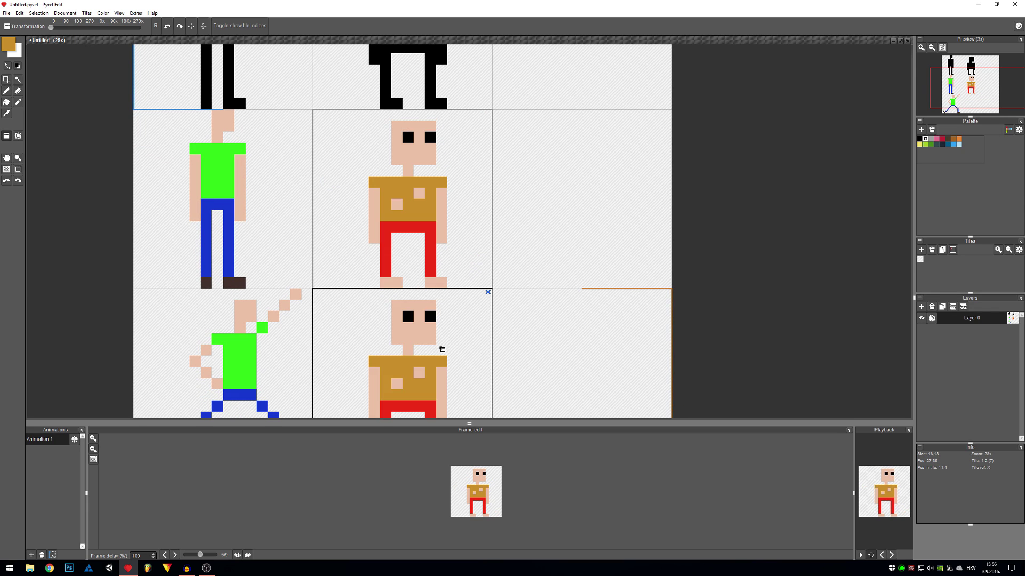
pyautogui.moveTo(521, 318); pyautogui.dragTo(531, 236)
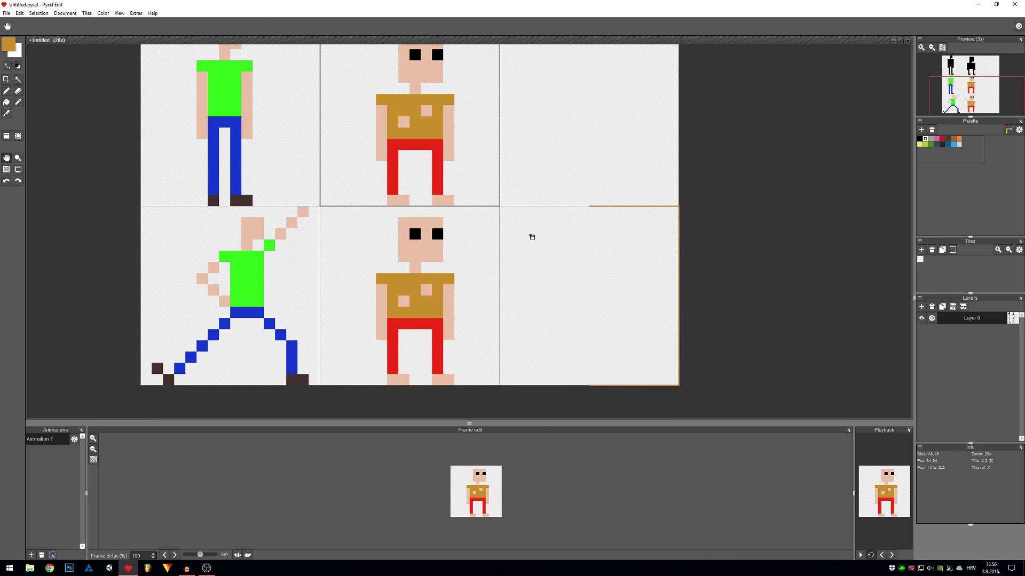
pyautogui.scroll(3, 472, 187)
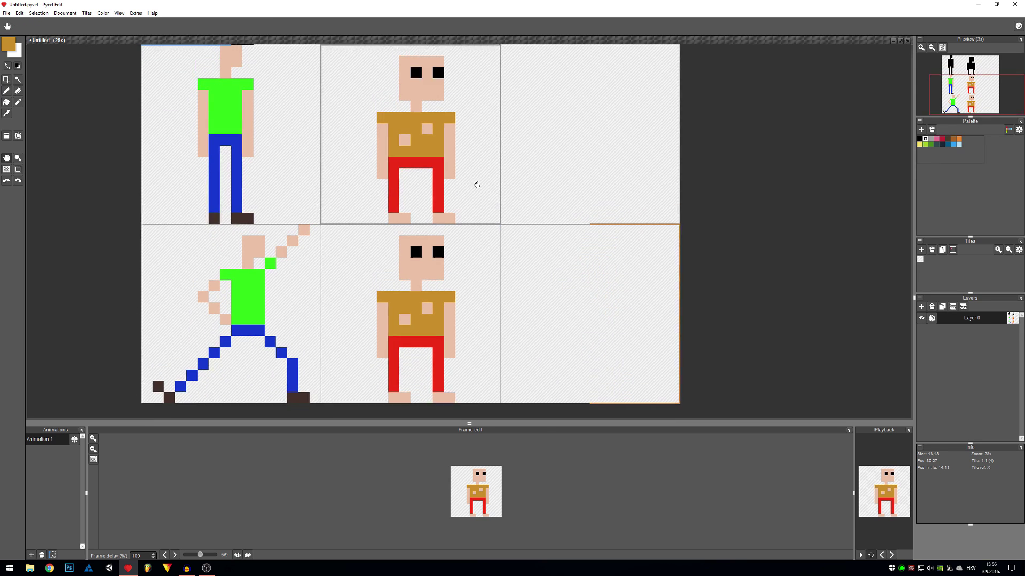
pyautogui.press('e')
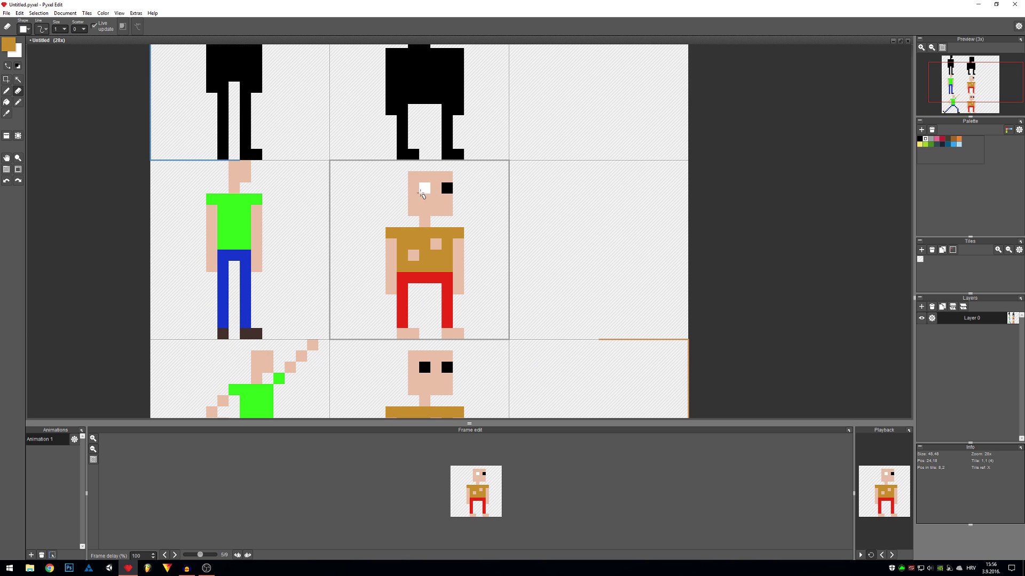
# Touch up the centre figure's head edges with skin-tone pixels around the chin.
pyautogui.moveTo(389, 241); pyautogui.dragTo(404, 161)
pyautogui.moveTo(283, 306); pyautogui.dragTo(254, 409)
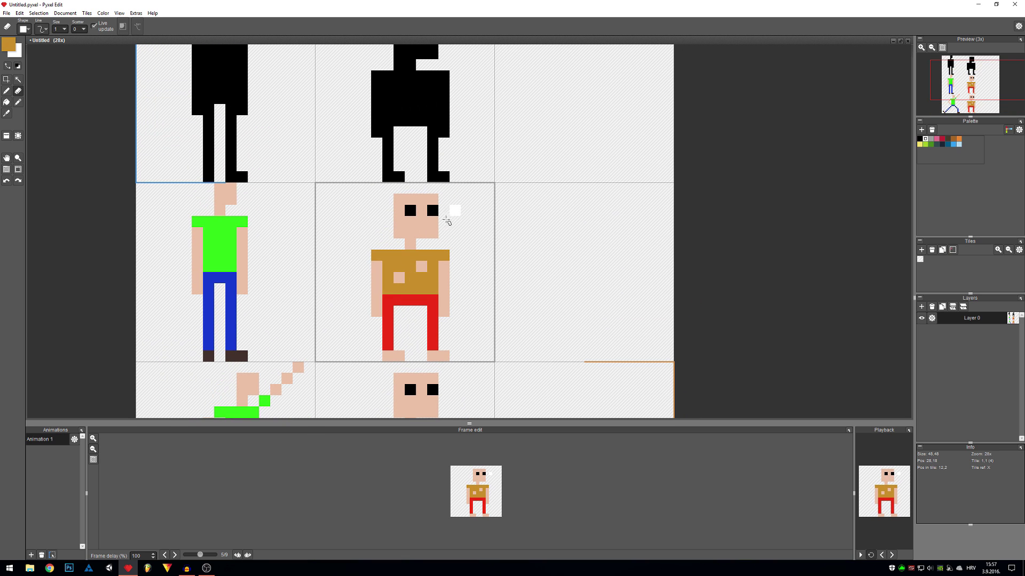
pyautogui.click(432, 233)
pyautogui.moveTo(399, 233); pyautogui.dragTo(399, 200)
pyautogui.rightClick(433, 223)
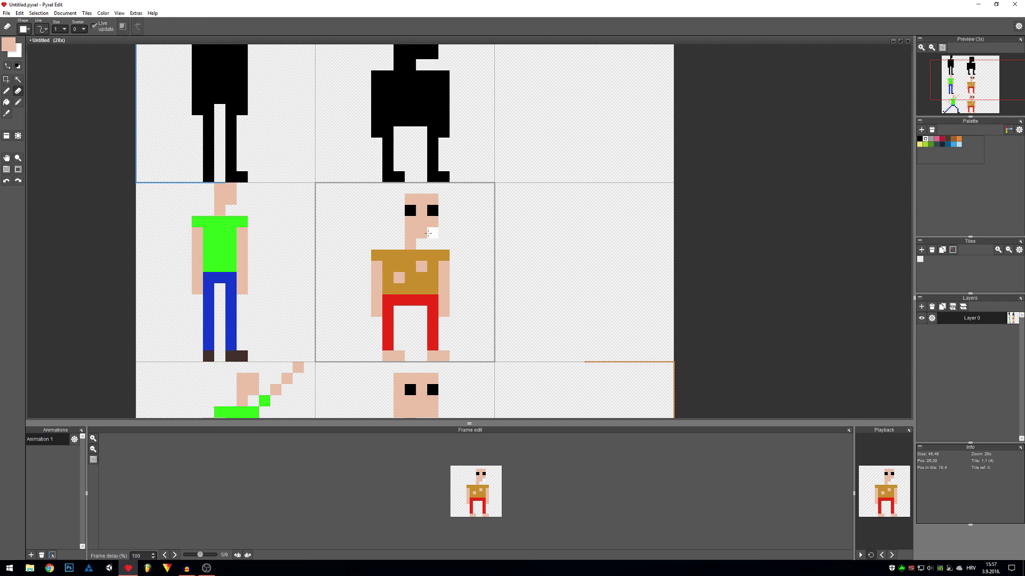
pyautogui.press('b')
pyautogui.click(432, 233)
pyautogui.click(400, 232)
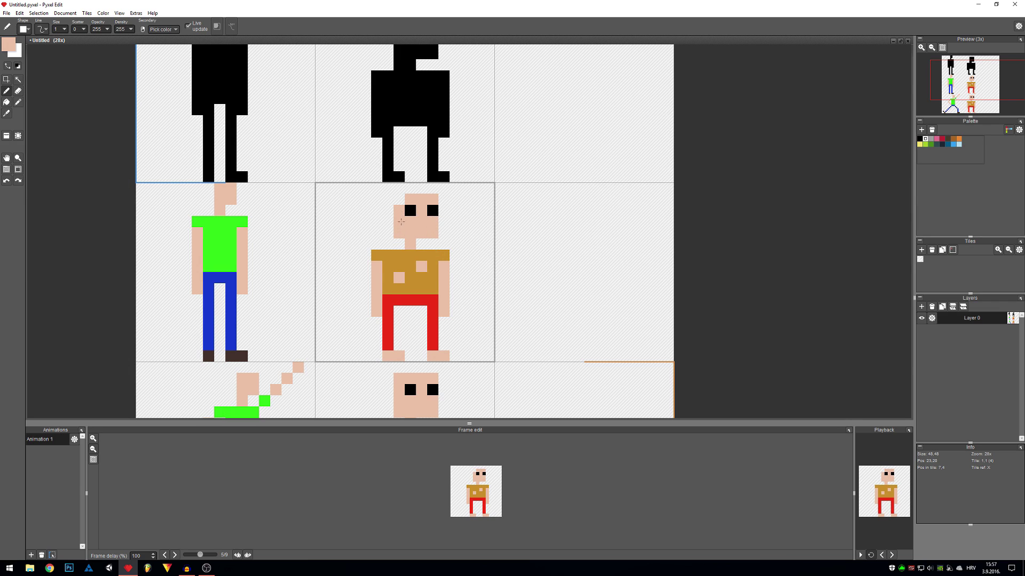
# Try brown hair across the top of the head, then undo it.
pyautogui.rightClick(423, 197)
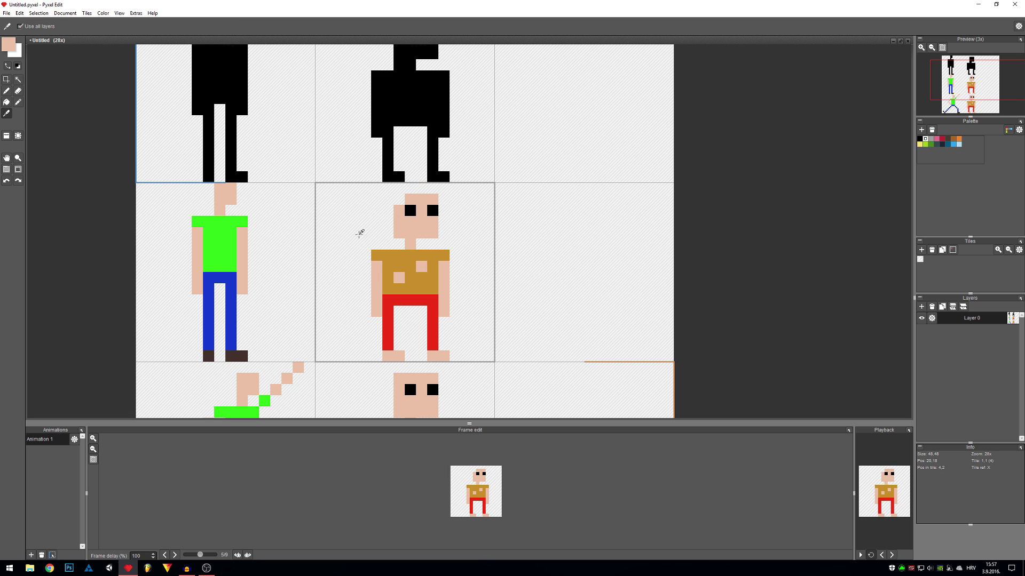
pyautogui.keyDown('alt'); pyautogui.click(406, 263); pyautogui.keyUp('alt')
pyautogui.moveTo(433, 188); pyautogui.dragTo(401, 190)
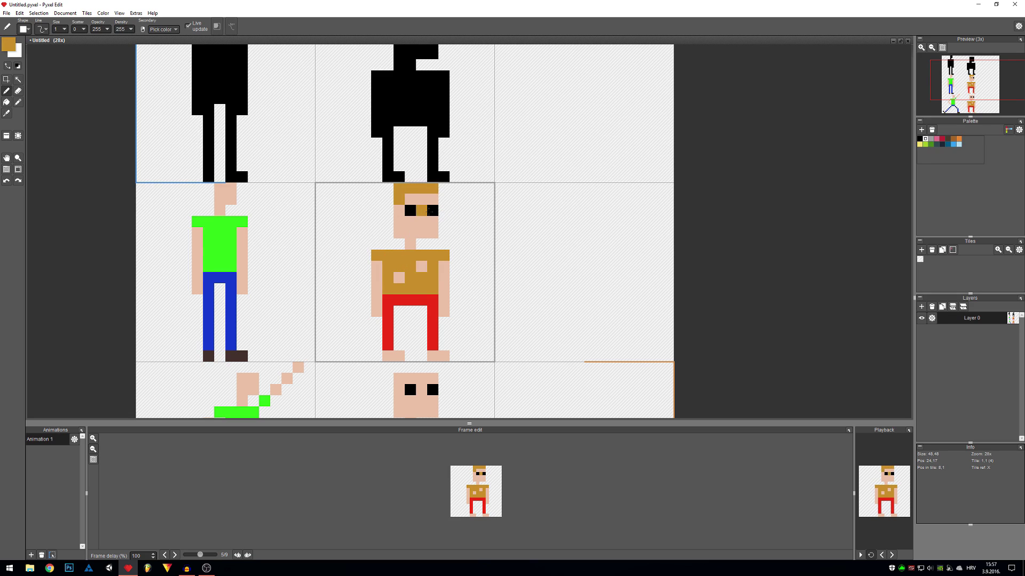
pyautogui.hotkey('ctrl', 'z')
pyautogui.hotkey('ctrl', 'z')
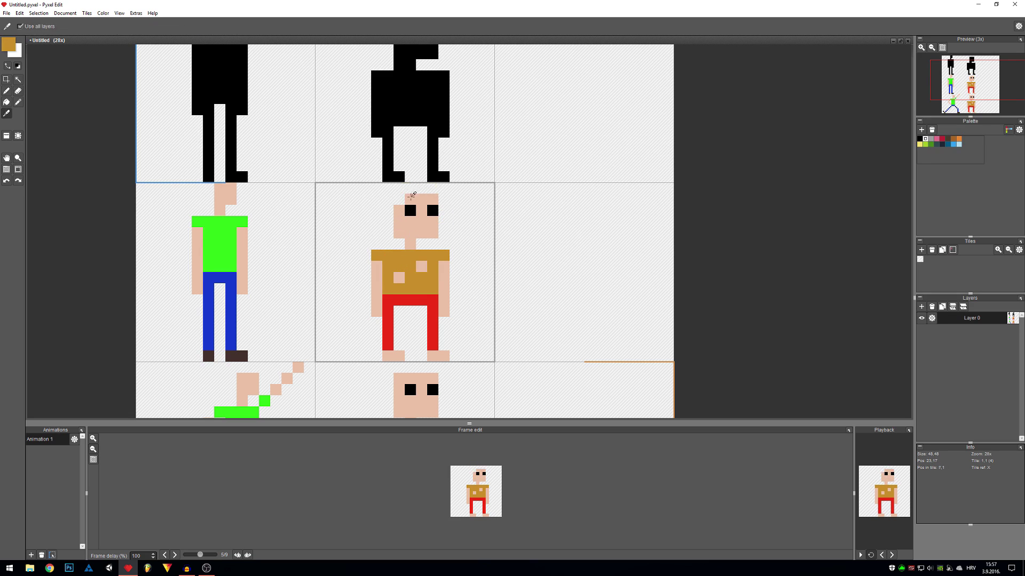
pyautogui.keyDown('alt'); pyautogui.click(400, 199); pyautogui.keyUp('alt')
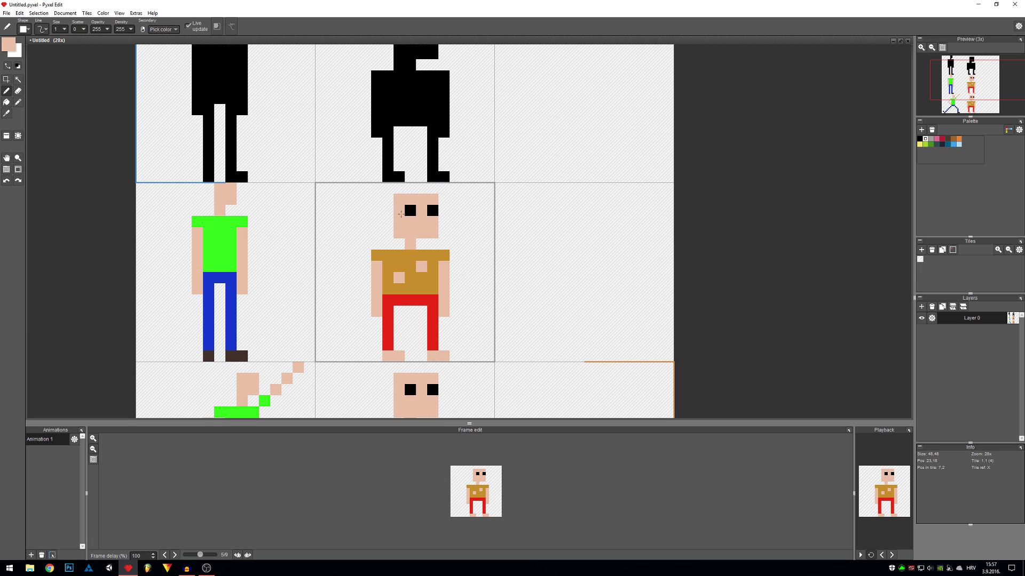
# Select the red legs of the lower copy in the bottom-middle tile.
pyautogui.press('space')
pyautogui.moveTo(431, 291); pyautogui.dragTo(441, 133)
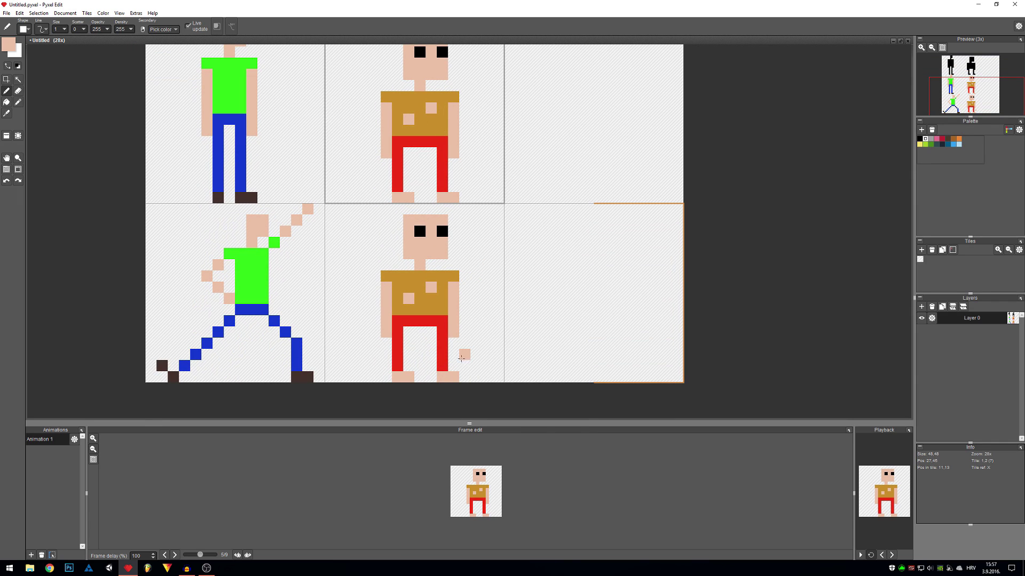
pyautogui.press('s')
pyautogui.moveTo(482, 383); pyautogui.dragTo(365, 322)
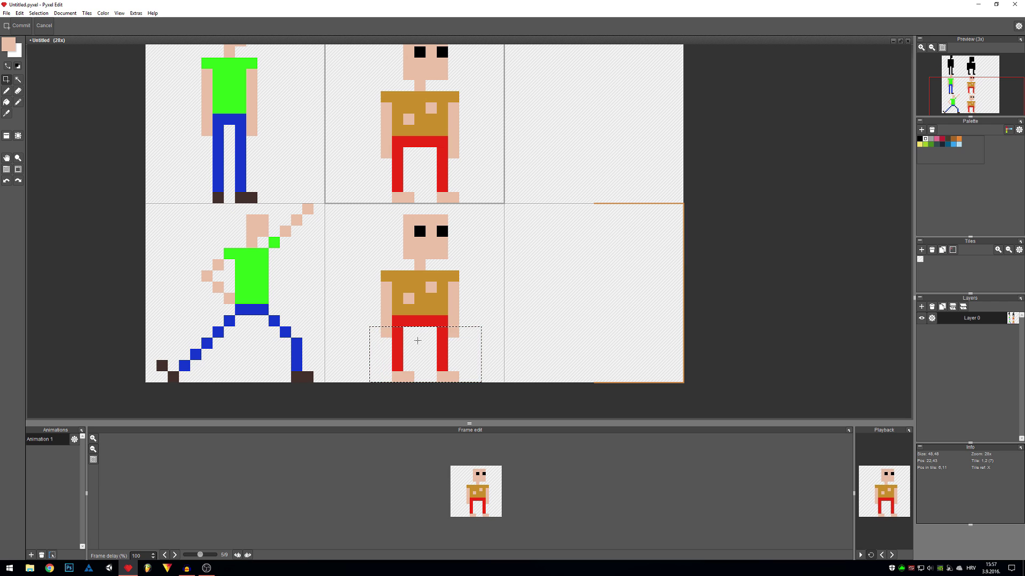
# Delete the copy's legs and move its torso down about five pixel rows.
pyautogui.press('Delete')
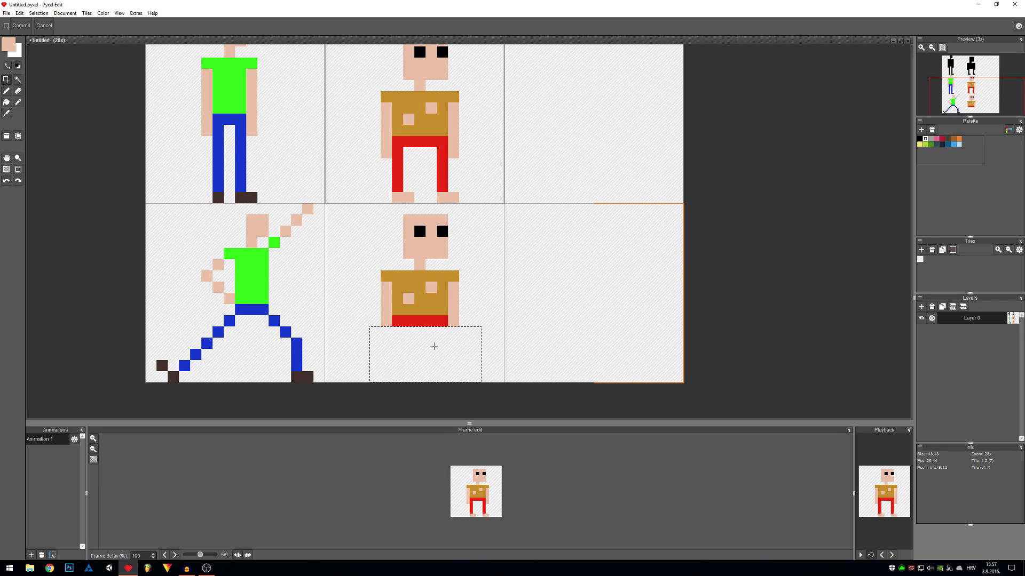
pyautogui.moveTo(481, 338); pyautogui.dragTo(355, 203)
pyautogui.moveTo(430, 298)
pyautogui.mouseDown()
pyautogui.moveTo(427, 350)
pyautogui.moveTo(444, 375)
pyautogui.moveTo(487, 376)
pyautogui.mouseUp()
pyautogui.click(489, 352)
# Draw a red bar for crouched legs with skin-coloured feet at both ends.
pyautogui.press('b')
pyautogui.rightClick(442, 377)
pyautogui.press('e')
pyautogui.click(487, 377)
pyautogui.press('i')
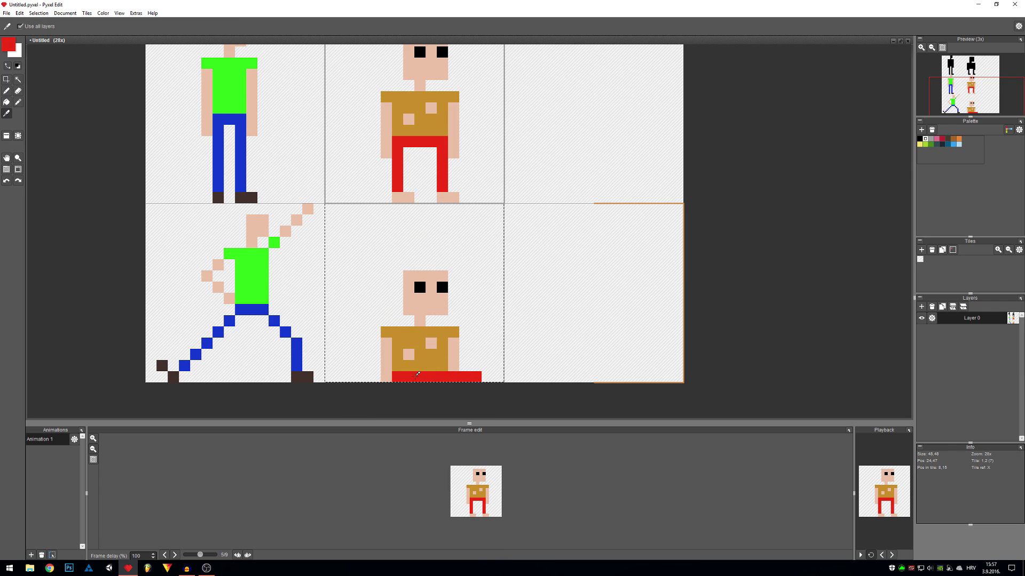
pyautogui.moveTo(418, 375); pyautogui.dragTo(362, 377)
pyautogui.keyDown('alt'); pyautogui.click(454, 366); pyautogui.keyUp('alt')
pyautogui.click(475, 365)
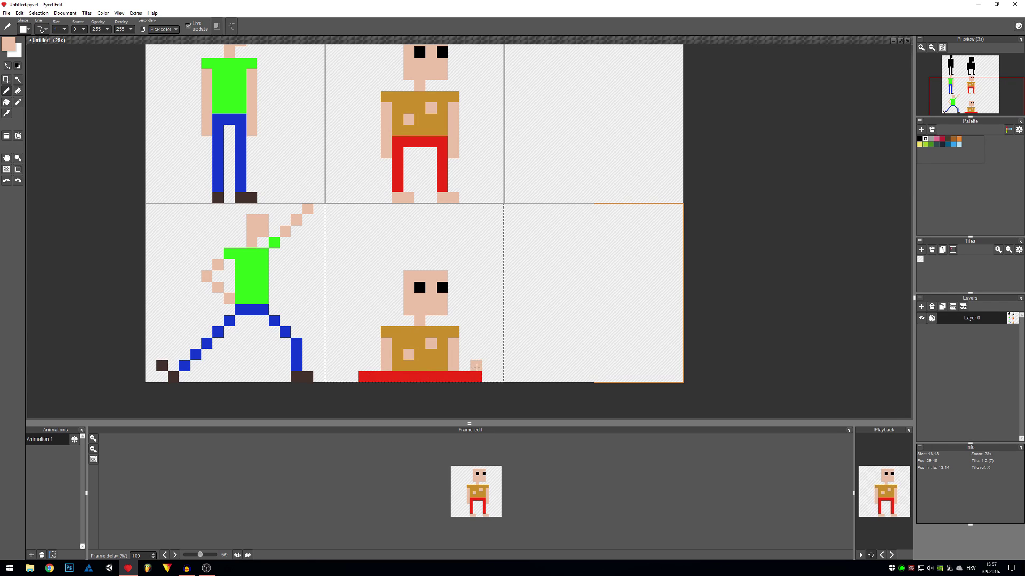
pyautogui.moveTo(487, 365); pyautogui.dragTo(488, 377)
pyautogui.rightClick(475, 365)
pyautogui.moveTo(352, 365); pyautogui.dragTo(353, 376)
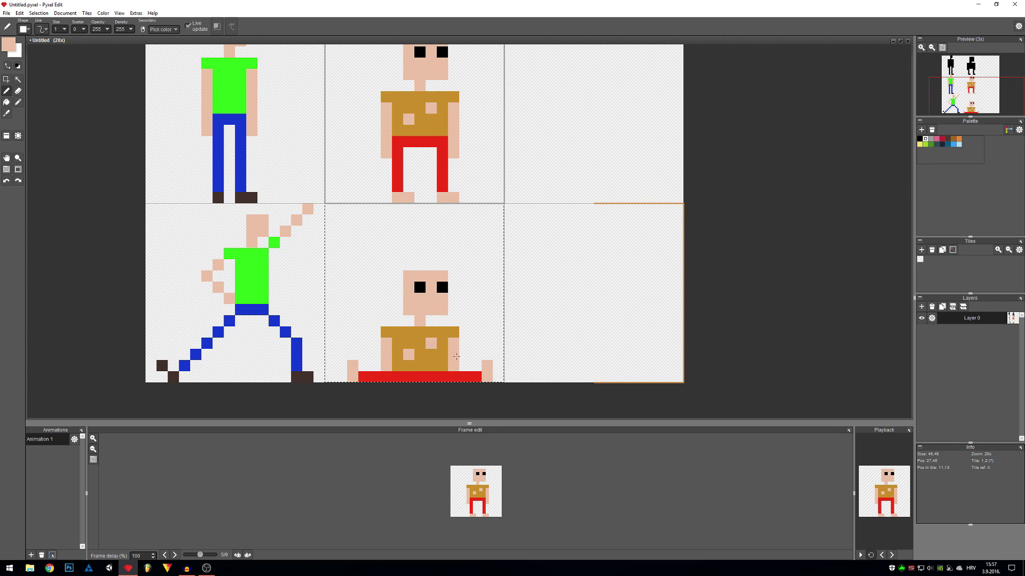
# Replace the old arms with diagonally raised arms on both sides.
pyautogui.press('e')
pyautogui.moveTo(454, 341); pyautogui.dragTo(454, 368)
pyautogui.moveTo(386, 368); pyautogui.dragTo(352, 297)
pyautogui.press('b')
pyautogui.click(378, 320)
pyautogui.moveTo(464, 320); pyautogui.dragTo(480, 308)
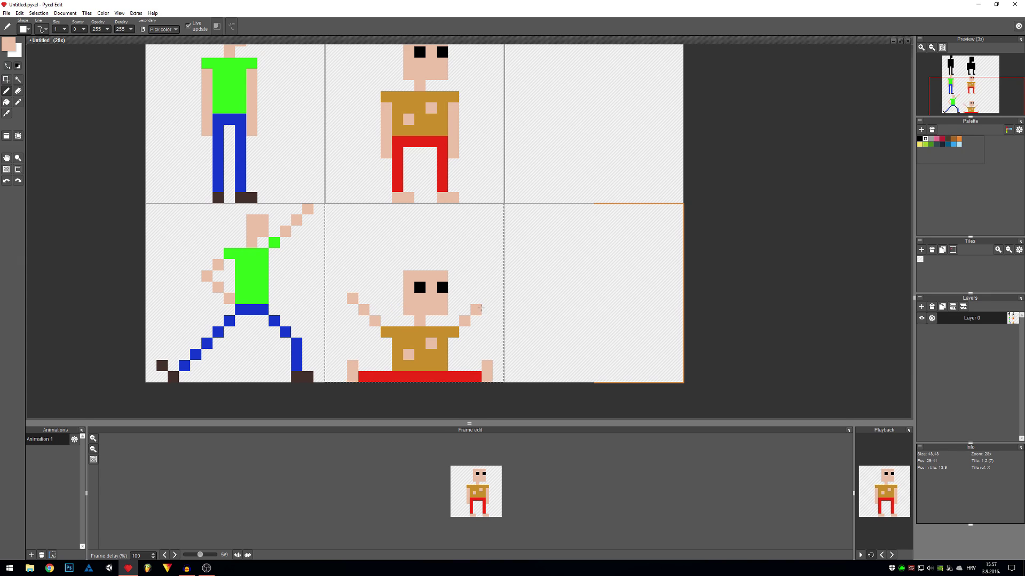
pyautogui.click(486, 299)
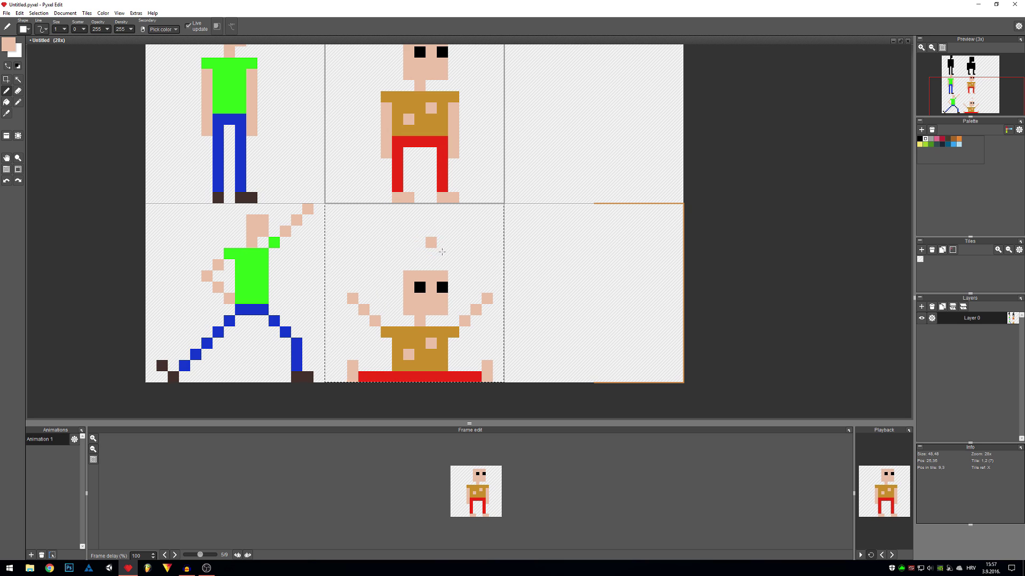
# Give the crouching copy an open black mouth below the eyes.
pyautogui.keyDown('alt'); pyautogui.click(444, 287); pyautogui.keyUp('alt')
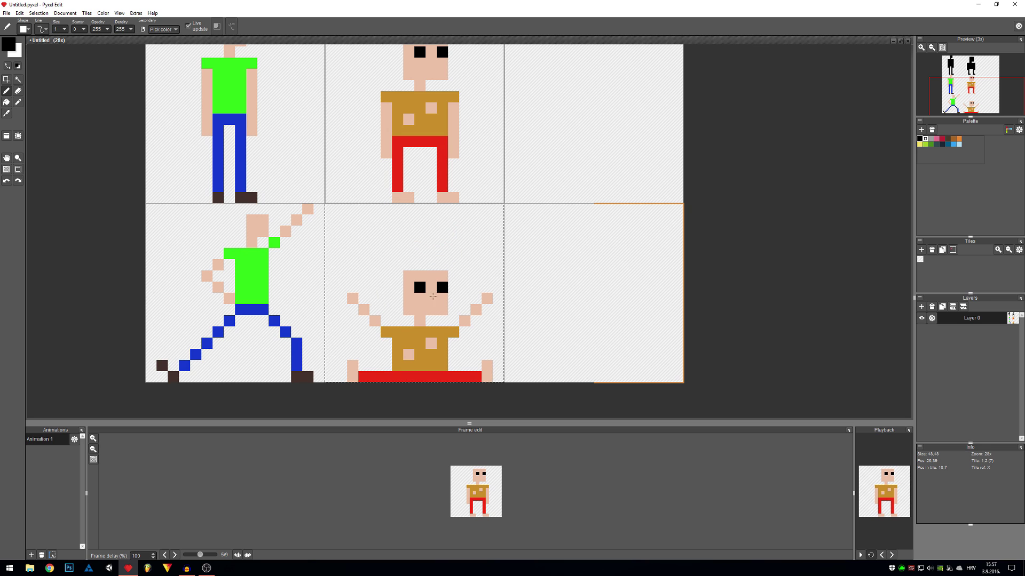
pyautogui.click(431, 309)
pyautogui.press('s')
pyautogui.moveTo(565, 150); pyautogui.dragTo(501, 370)
pyautogui.moveTo(528, 217); pyautogui.dragTo(454, 255)
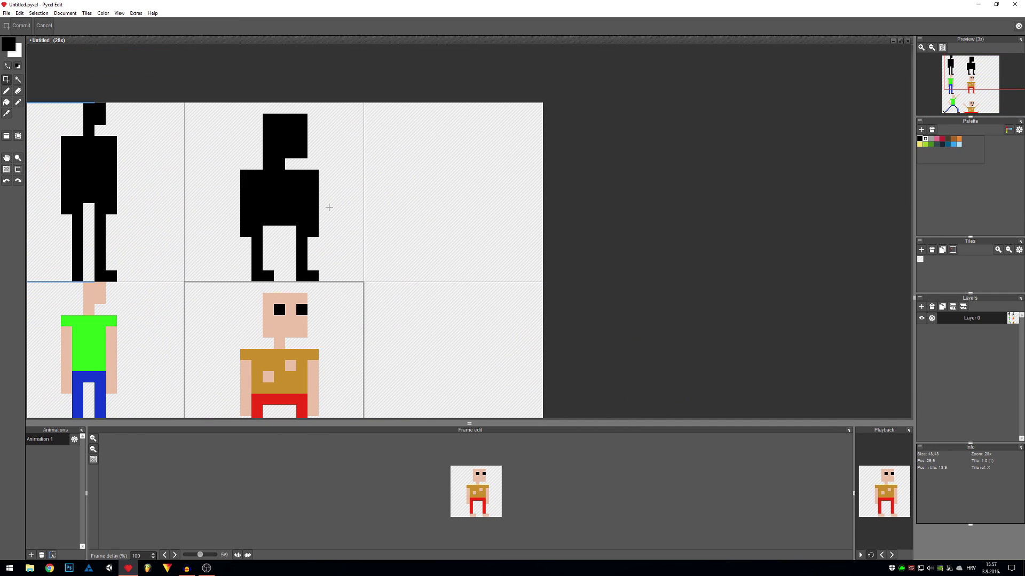
# Step the animation preview through frames 8, 9 and 1, landing on empty frame 3.
pyautogui.press('i')
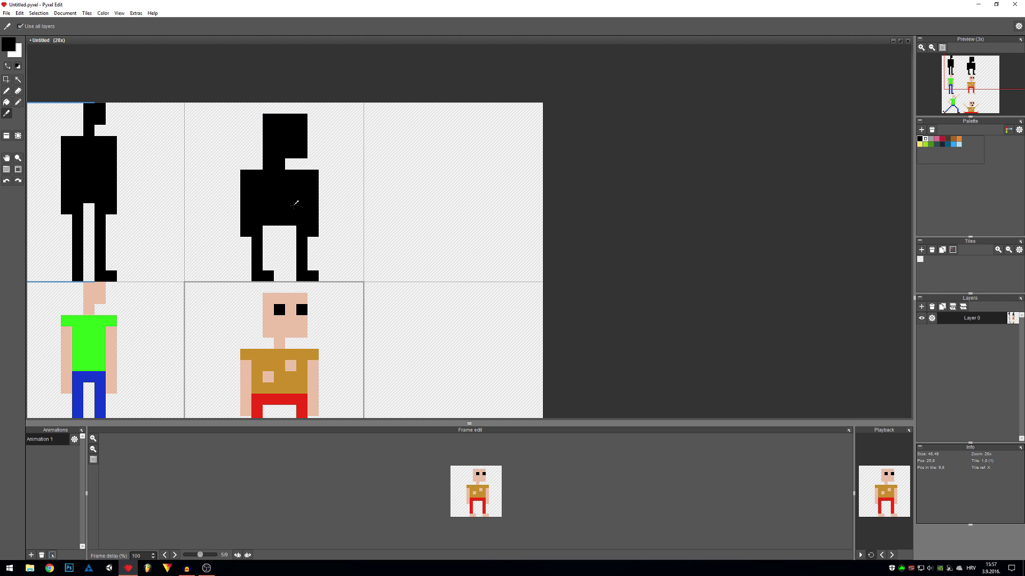
pyautogui.press('a')
pyautogui.moveTo(375, 300); pyautogui.dragTo(473, 85)
pyautogui.moveTo(440, 215); pyautogui.dragTo(475, 142)
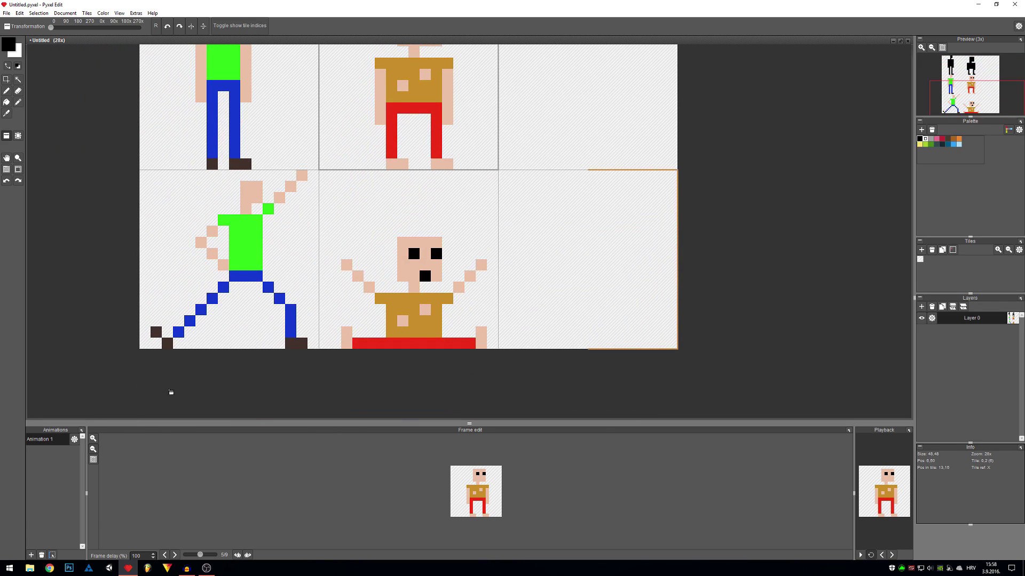
pyautogui.click(175, 555)
pyautogui.click(176, 555)
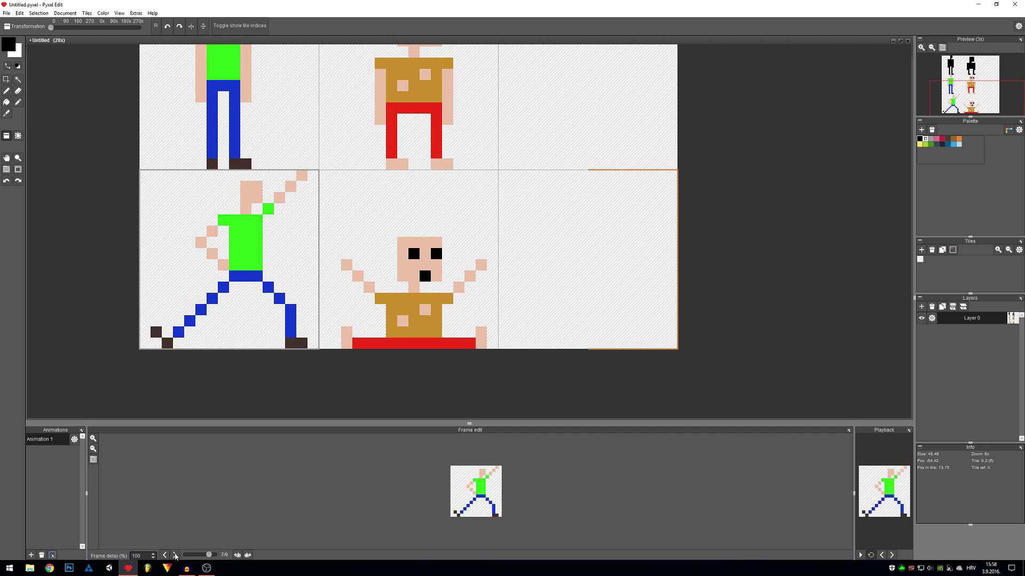
pyautogui.click(176, 555)
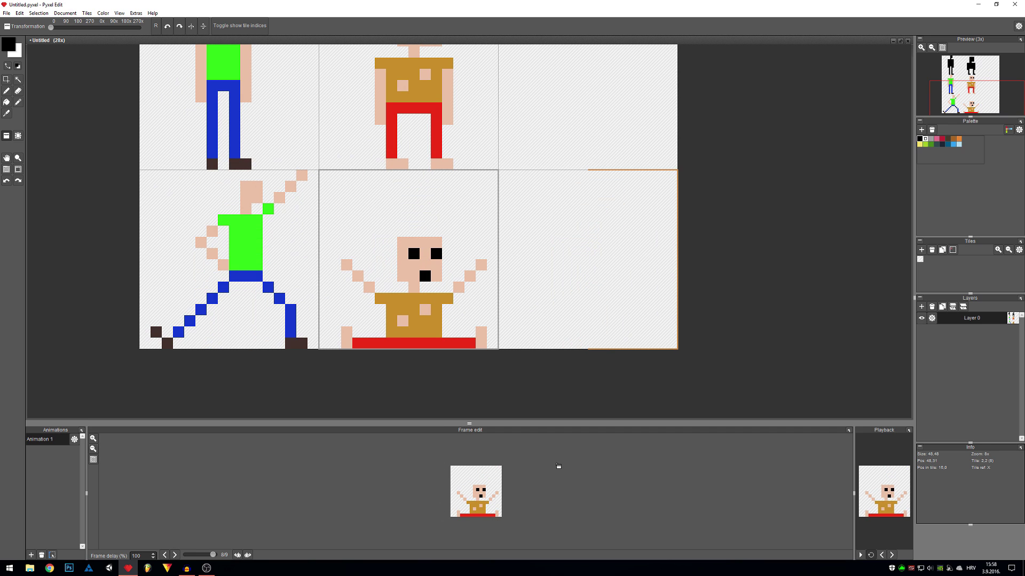
pyautogui.click(175, 555)
pyautogui.click(175, 555)
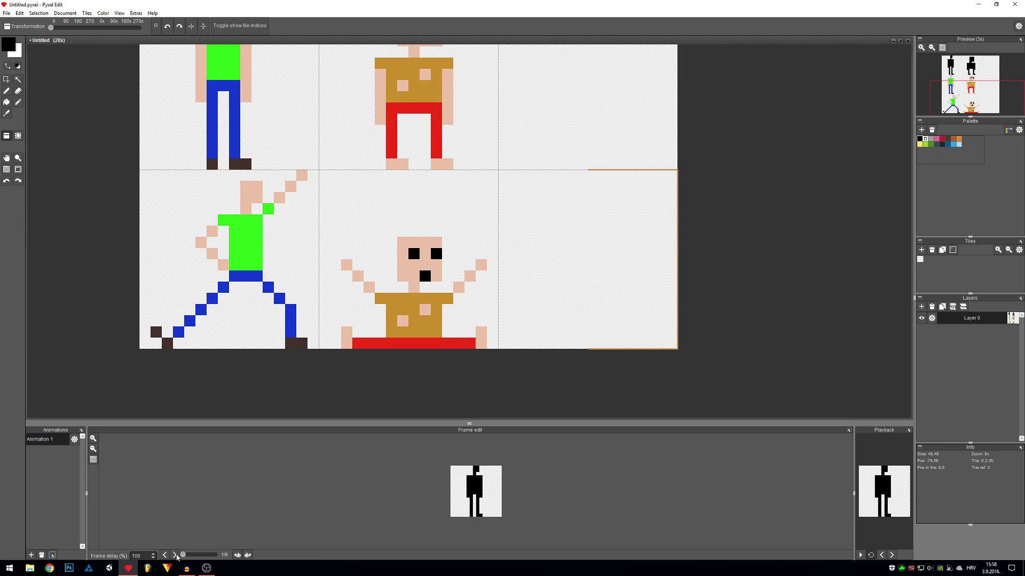
pyautogui.click(176, 556)
pyautogui.click(176, 555)
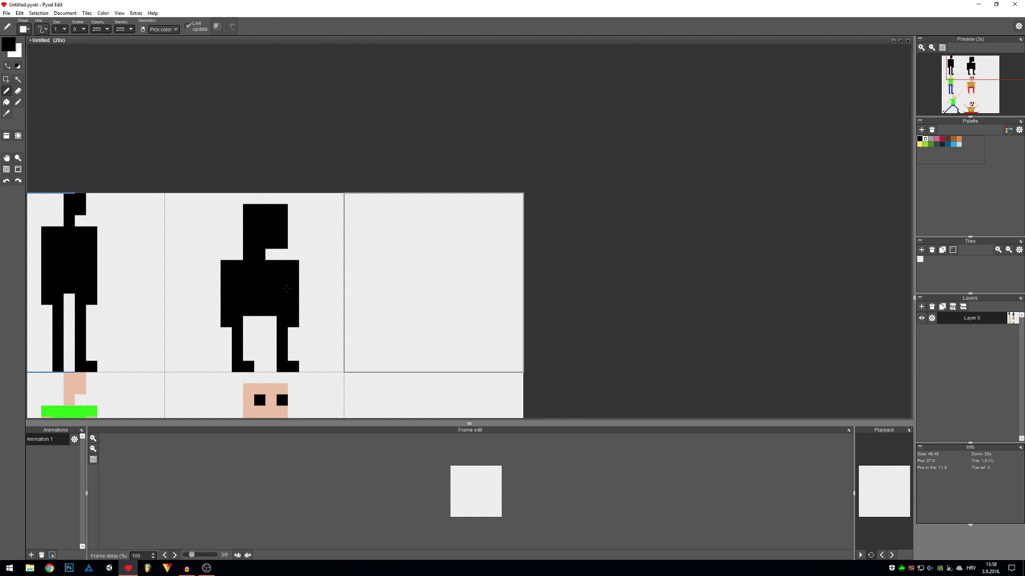
# Outline the robe's bottom edge and the looped left and right arms in black.
pyautogui.moveTo(439, 315); pyautogui.dragTo(432, 247)
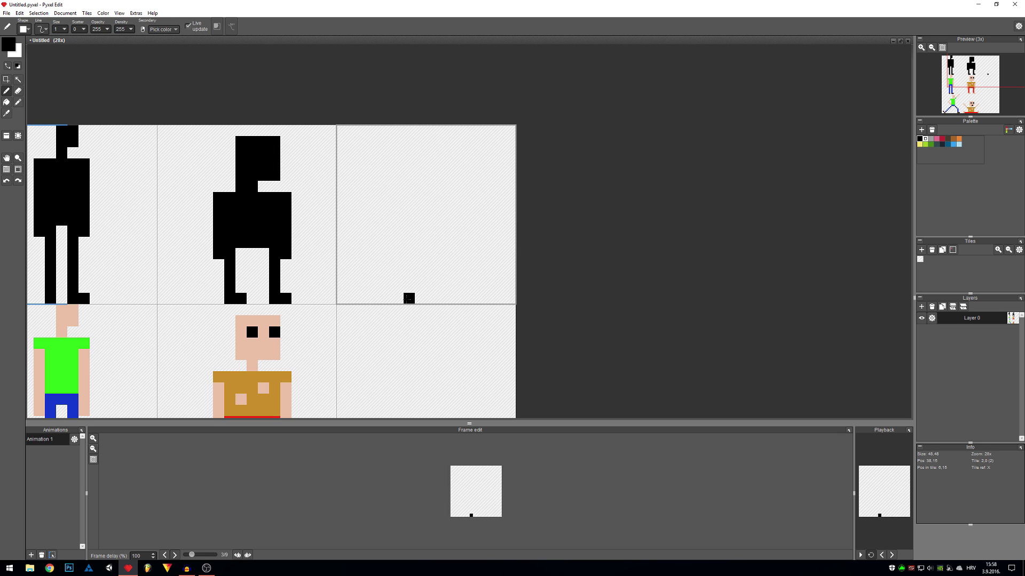
pyautogui.click(434, 288)
pyautogui.click(397, 286)
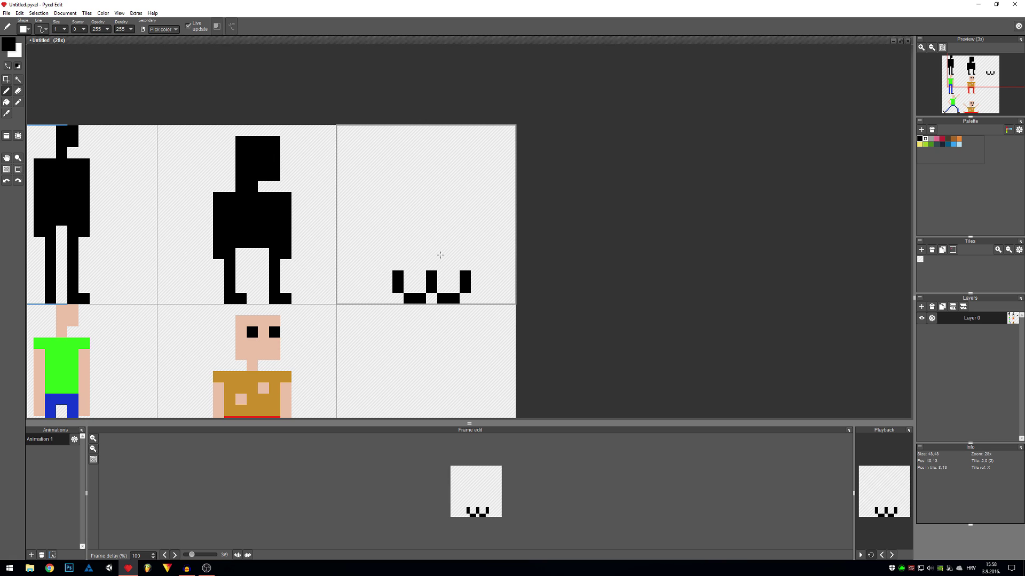
pyautogui.click(375, 265)
pyautogui.moveTo(376, 232); pyautogui.dragTo(387, 232)
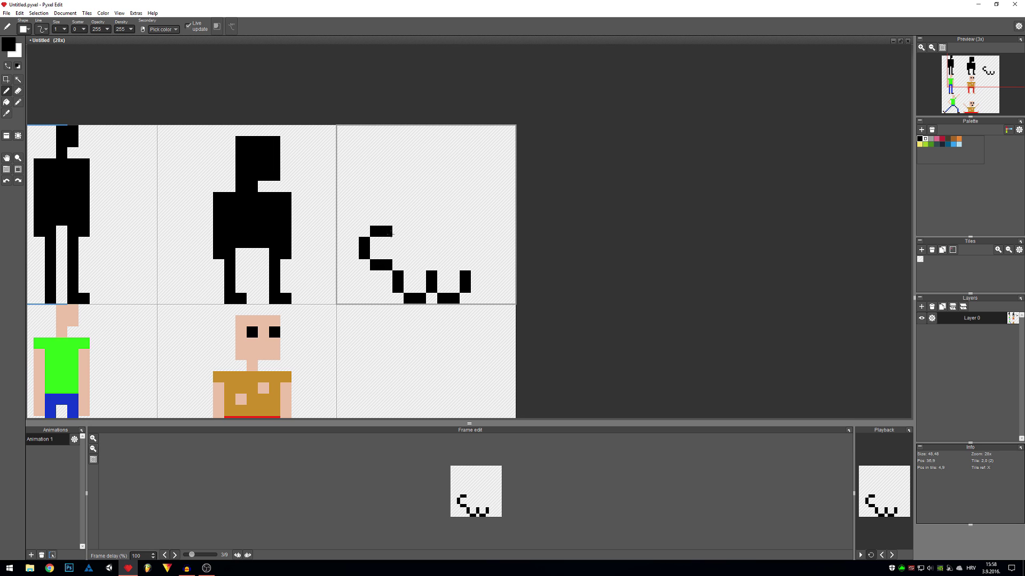
pyautogui.click(353, 276)
pyautogui.moveTo(498, 231); pyautogui.dragTo(465, 254)
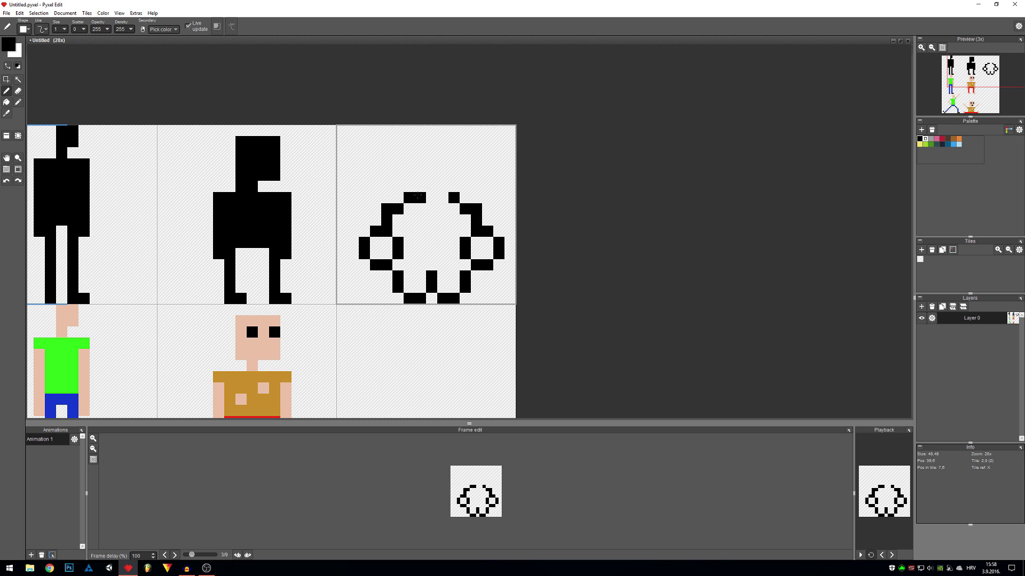
# Extend the black outline up around the rounded head, removing a stray eye pixel.
pyautogui.click(398, 187)
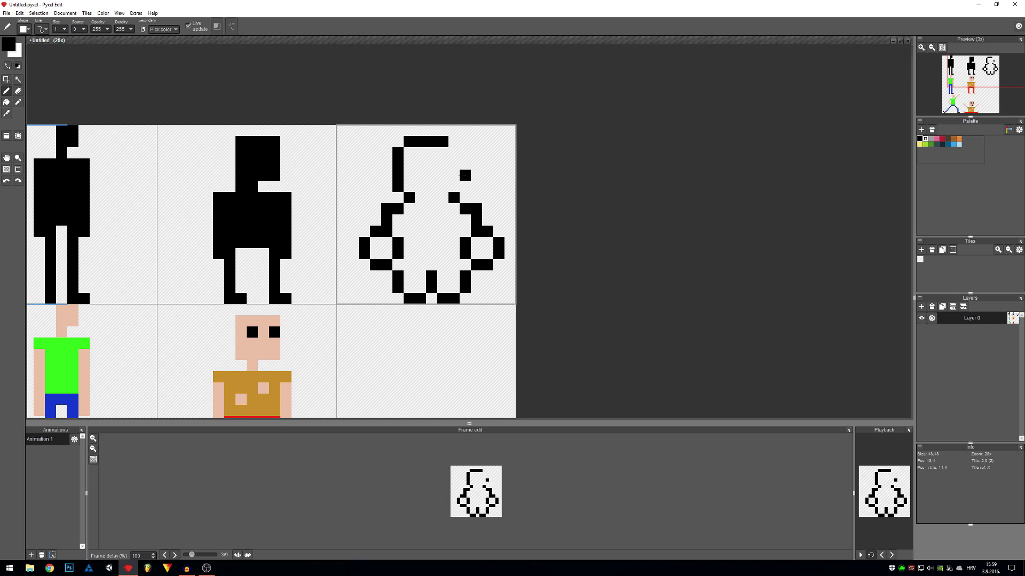
pyautogui.moveTo(466, 173); pyautogui.dragTo(467, 154)
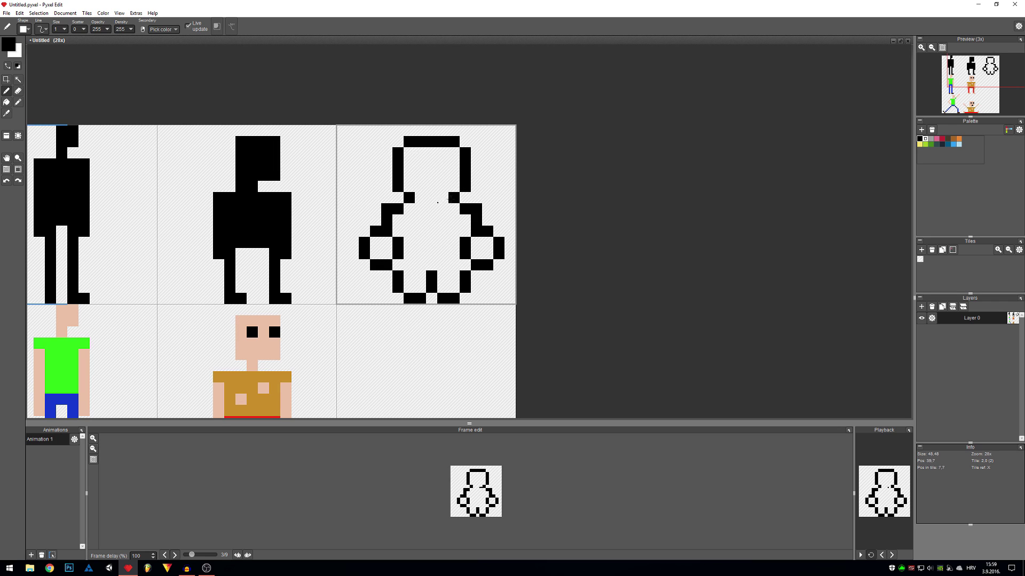
pyautogui.click(427, 165)
pyautogui.hotkey('ctrl', 'z')
pyautogui.click(405, 160)
pyautogui.moveTo(514, 406); pyautogui.dragTo(528, 355)
pyautogui.rightClick(286, 271)
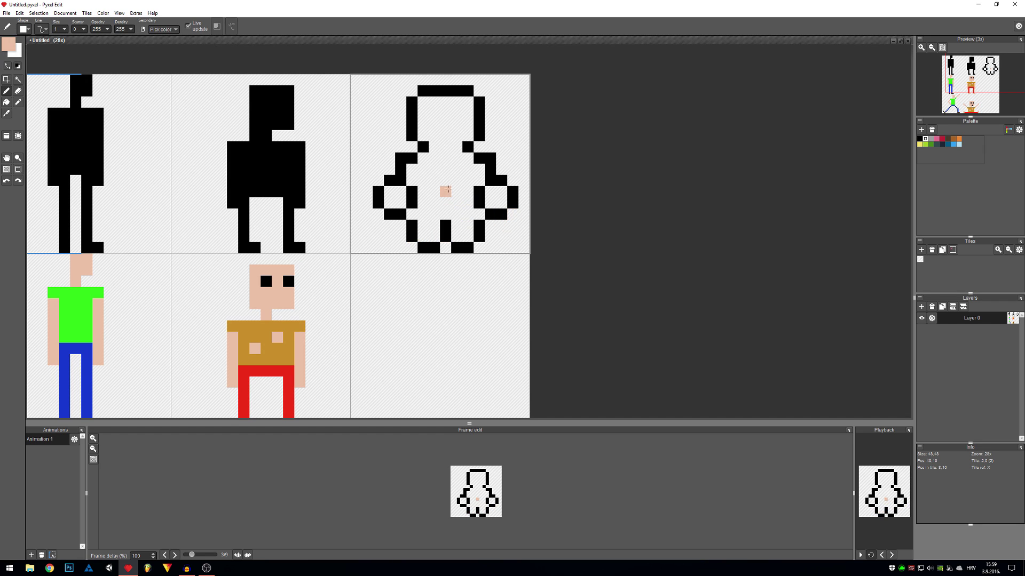
# Try flood-filling the outlined figure's body and arm loops black, then undo it.
pyautogui.moveTo(444, 171); pyautogui.dragTo(420, 230)
pyautogui.rightClick(259, 231)
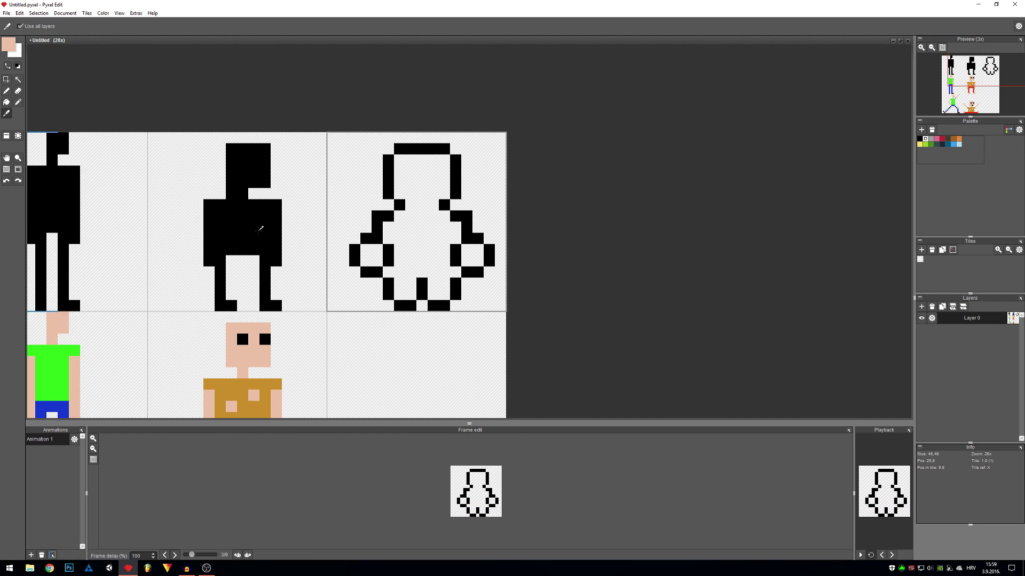
pyautogui.click(260, 229)
pyautogui.press('f')
pyautogui.click(421, 235)
pyautogui.click(472, 255)
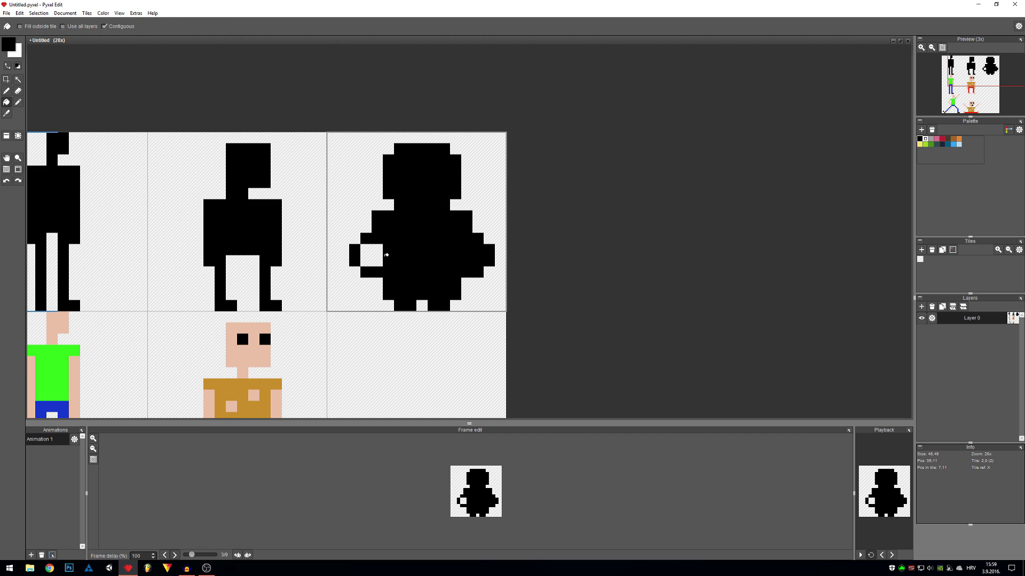
pyautogui.click(374, 255)
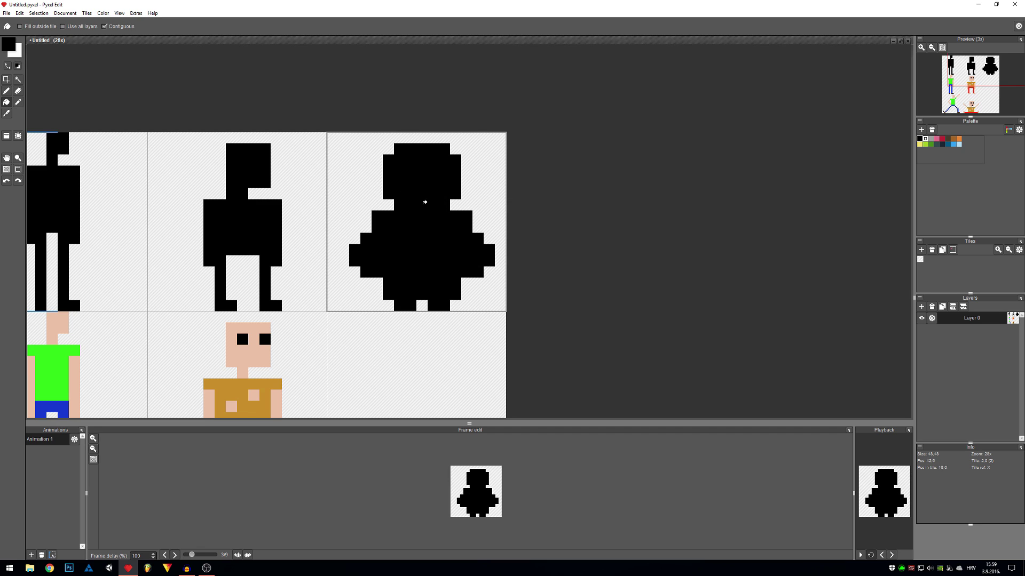
pyautogui.hotkey('ctrl', 'z')
pyautogui.hotkey('ctrl', 'z')
pyautogui.hotkey('ctrl', 'z')
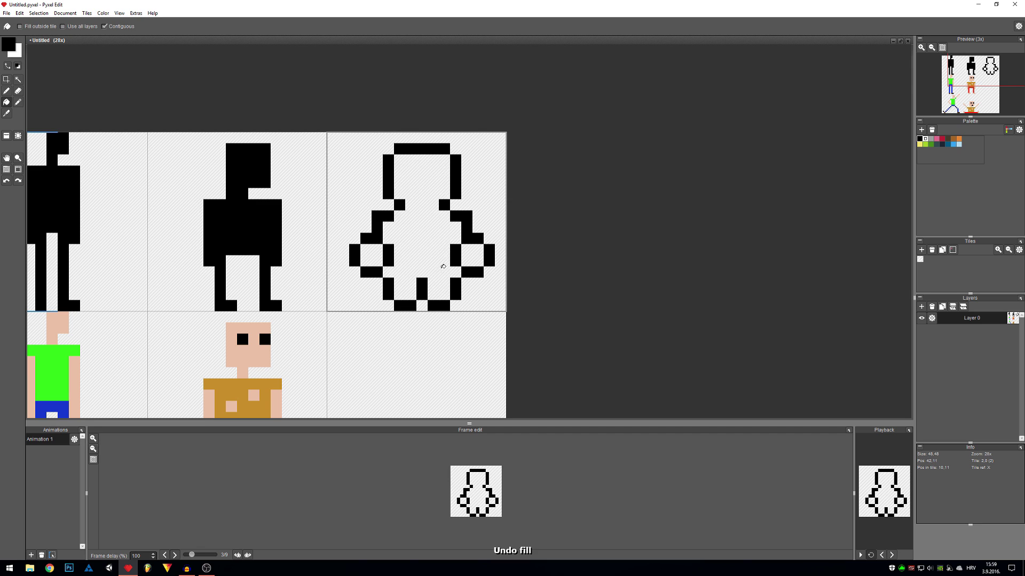
# Copy the outlined figure into the tile below and advance the animation preview two frames.
pyautogui.press('t')
pyautogui.rightClick(427, 297)
pyautogui.click(424, 378)
pyautogui.press('space')
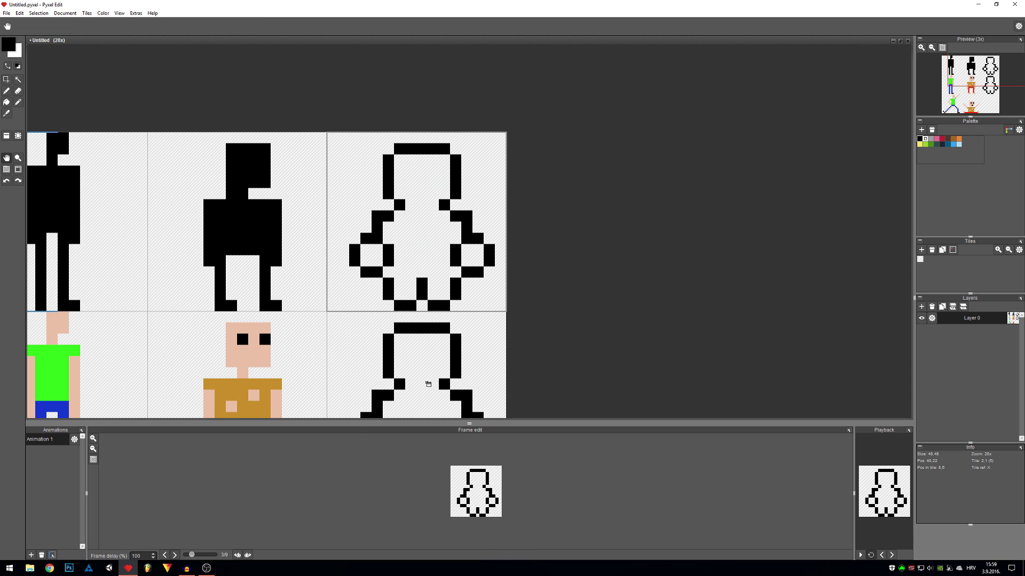
pyautogui.moveTo(425, 374); pyautogui.dragTo(419, 247)
pyautogui.press('t')
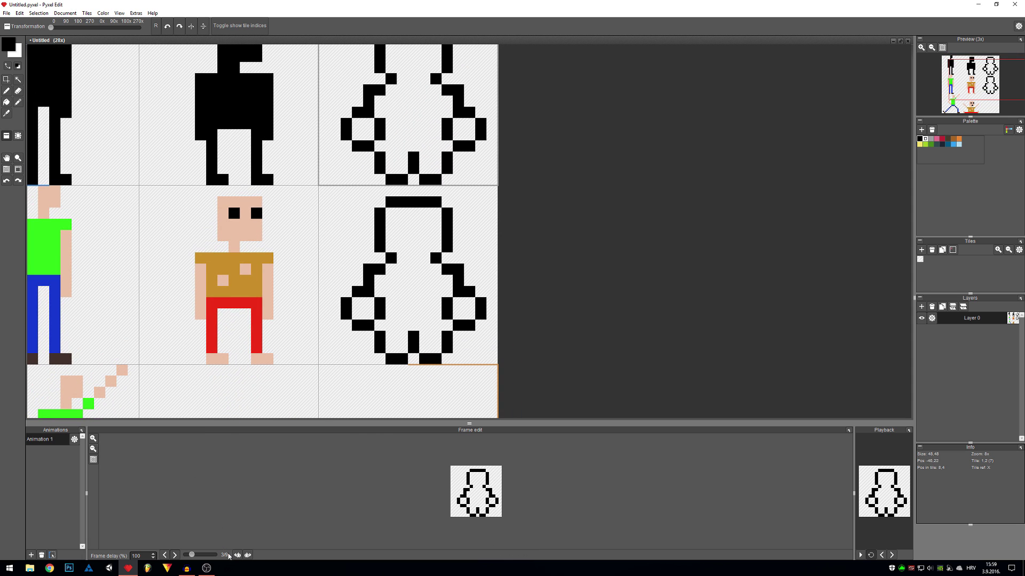
pyautogui.click(175, 555)
pyautogui.click(175, 556)
pyautogui.click(175, 555)
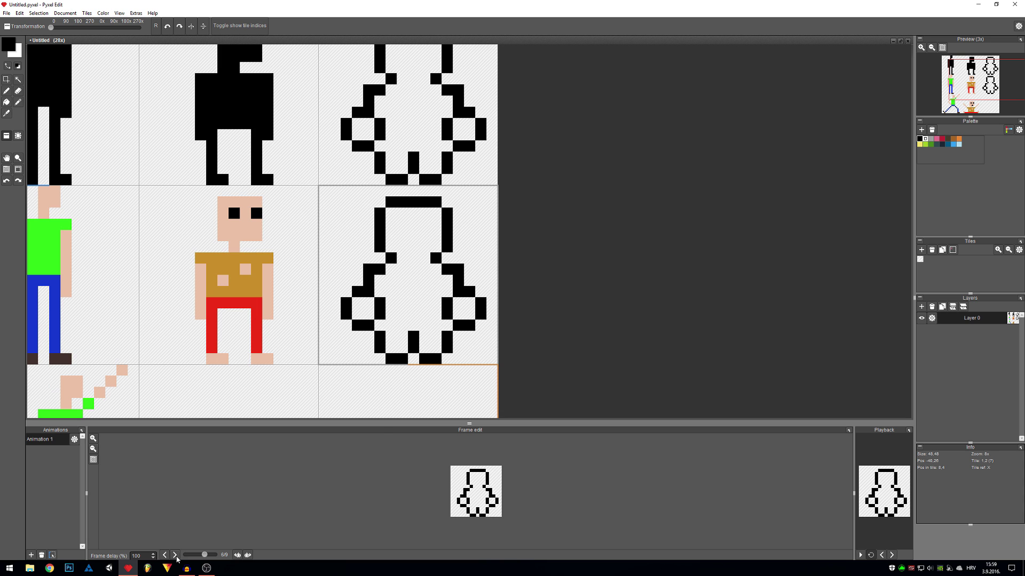
# Fill the right figure's body and both hands with the middle figure's skin colour.
pyautogui.press('i')
pyautogui.click(270, 283)
pyautogui.press('f')
pyautogui.click(418, 327)
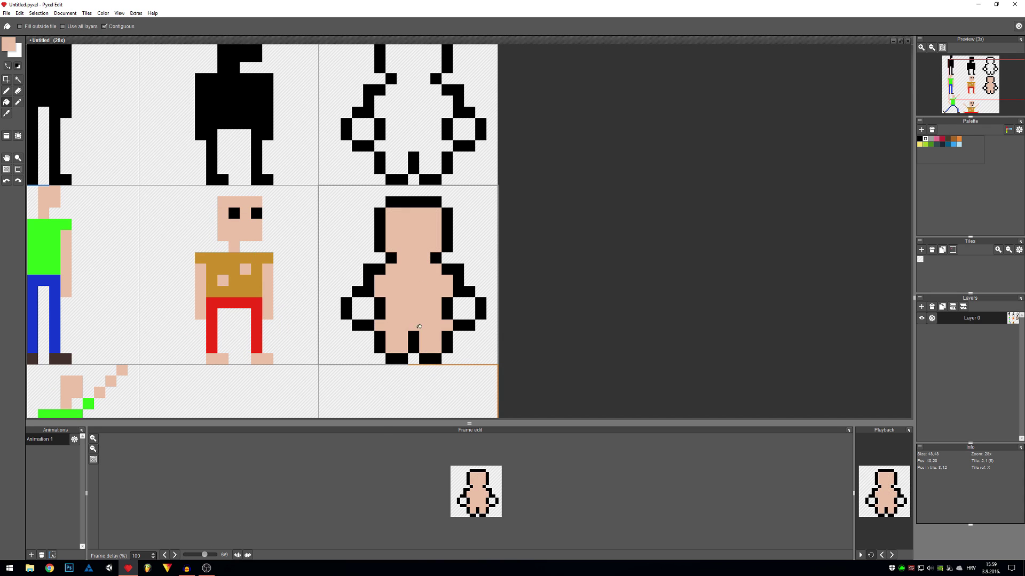
pyautogui.click(364, 310)
pyautogui.click(463, 308)
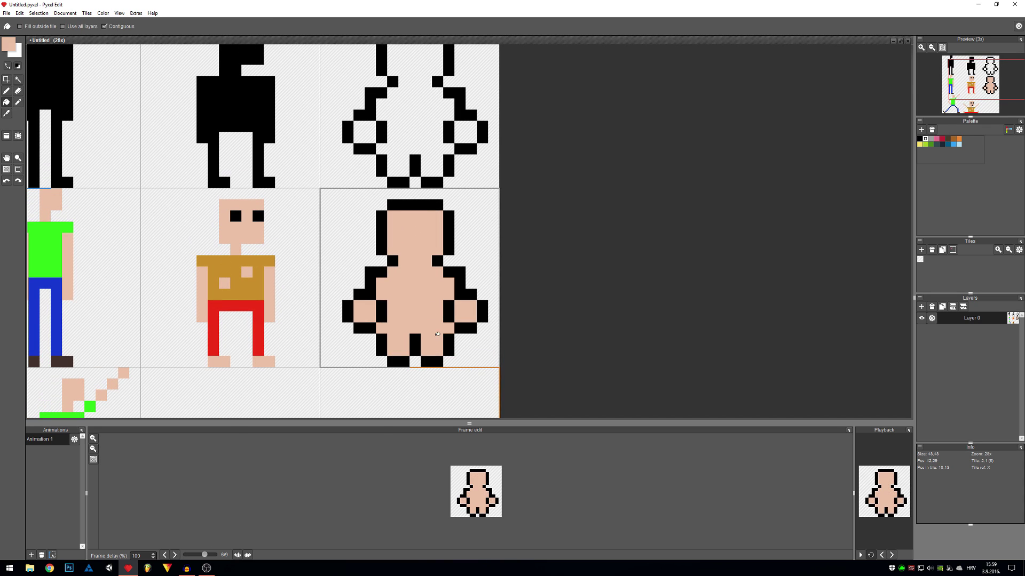
# Draw two black eyes on the right figure's head, black sampled from the middle figure.
pyautogui.press('i')
pyautogui.click(258, 216)
pyautogui.press('b')
pyautogui.click(426, 228)
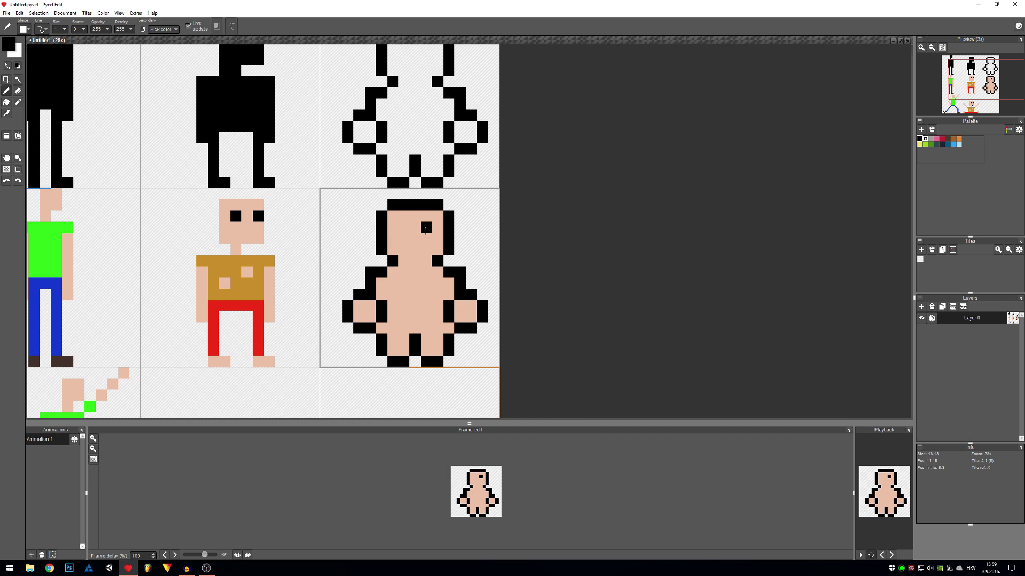
pyautogui.click(409, 229)
pyautogui.click(404, 228)
# Add a black shoulder pixel, restore the eyes' lower pixels to skin, and choose near-white.
pyautogui.click(8, 50)
pyautogui.click(135, 168)
pyautogui.click(425, 239)
pyautogui.click(403, 239)
pyautogui.click(459, 261)
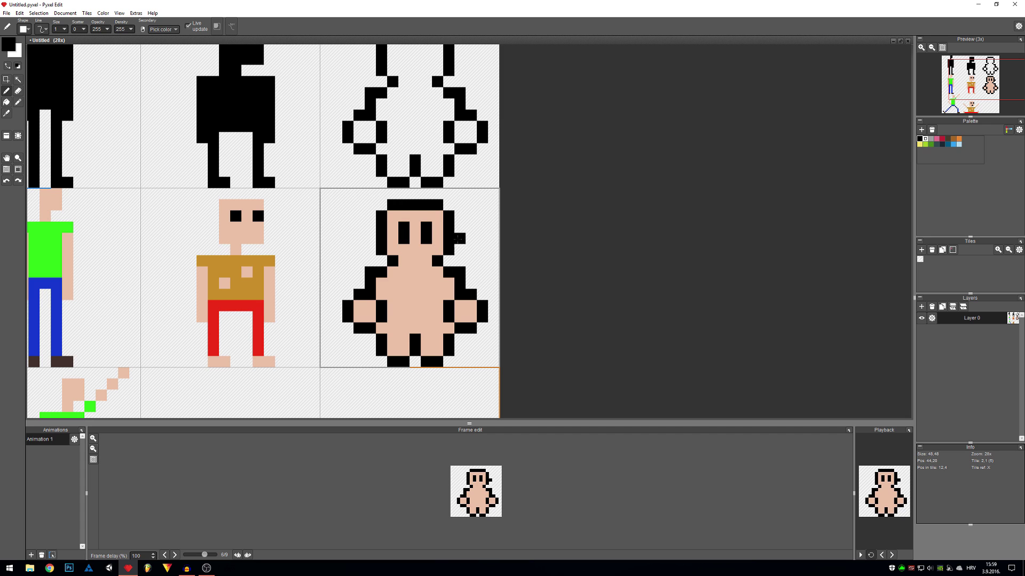
pyautogui.rightClick(429, 249)
pyautogui.moveTo(426, 239); pyautogui.dragTo(403, 238)
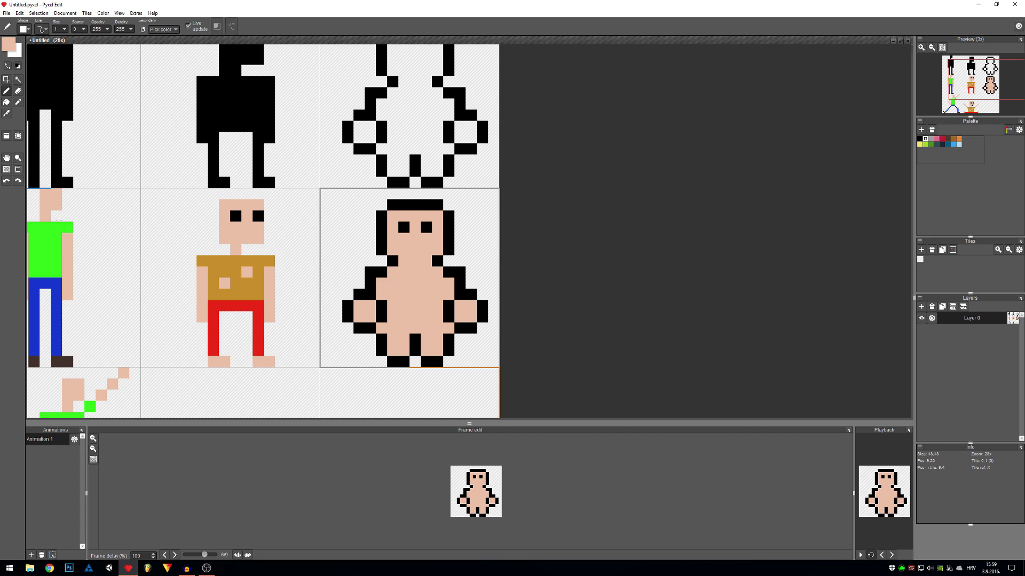
pyautogui.click(9, 47)
pyautogui.moveTo(66, 149); pyautogui.dragTo(70, 171)
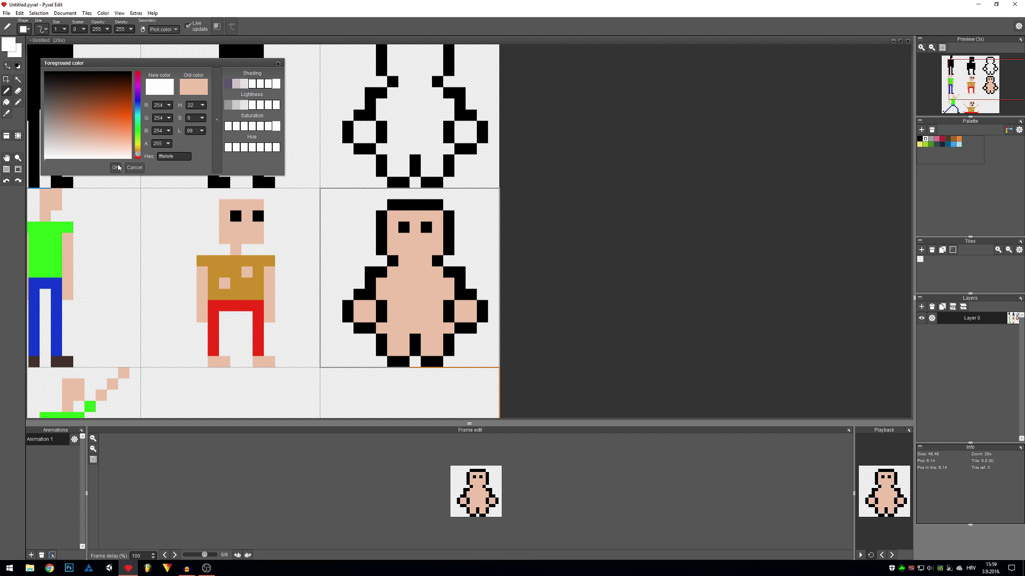
# Paint near-white around the eyes, then repaint the area under them in skin colour.
pyautogui.click(116, 167)
pyautogui.moveTo(401, 218)
pyautogui.mouseDown()
pyautogui.moveTo(440, 220)
pyautogui.moveTo(429, 218)
pyautogui.moveTo(435, 234)
pyautogui.moveTo(392, 241)
pyautogui.moveTo(451, 304)
pyautogui.moveTo(422, 240)
pyautogui.moveTo(431, 242)
pyautogui.moveTo(393, 238)
pyautogui.mouseUp()
pyautogui.click(453, 303)
pyautogui.rightClick(417, 241)
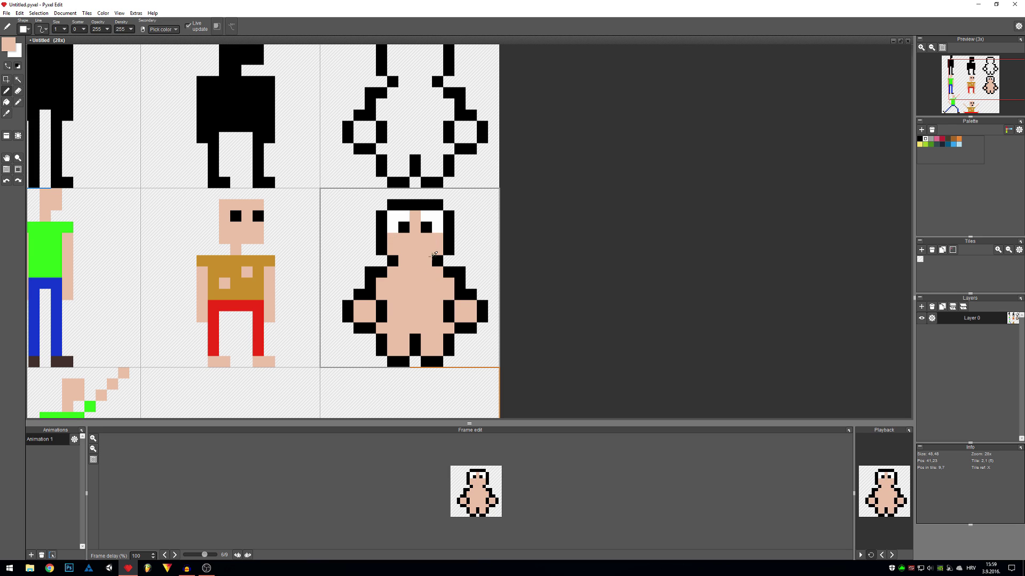
# Draw a black nose pixel and a black belly-button pixel on the right figure.
pyautogui.keyDown('alt'); pyautogui.click(425, 227); pyautogui.keyUp('alt')
pyautogui.click(414, 249)
pyautogui.click(425, 317)
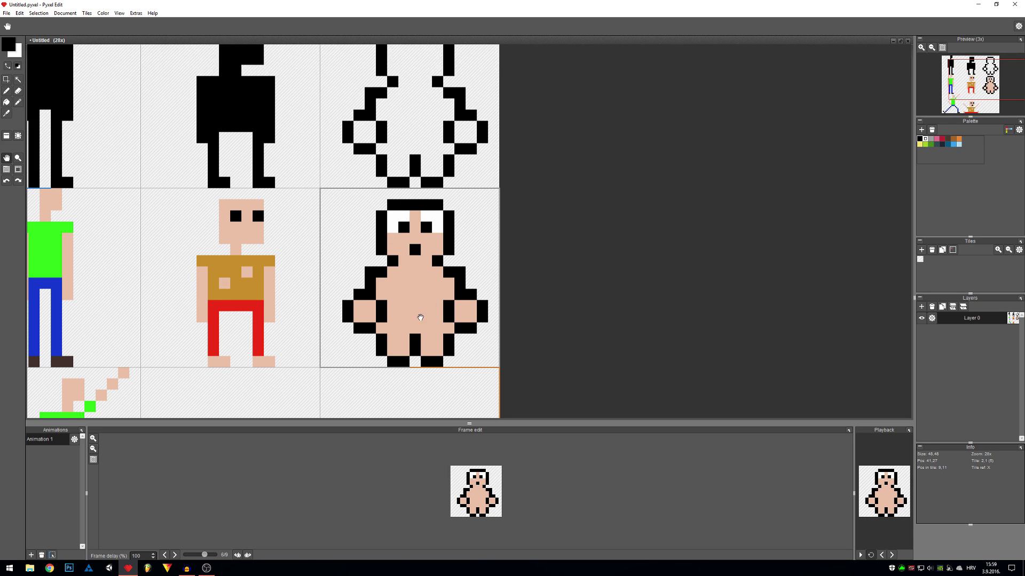
pyautogui.moveTo(422, 317); pyautogui.dragTo(419, 289)
# Set a dark blue-grey, paint it across the neck, and fill the body and legs.
pyautogui.click(7, 46)
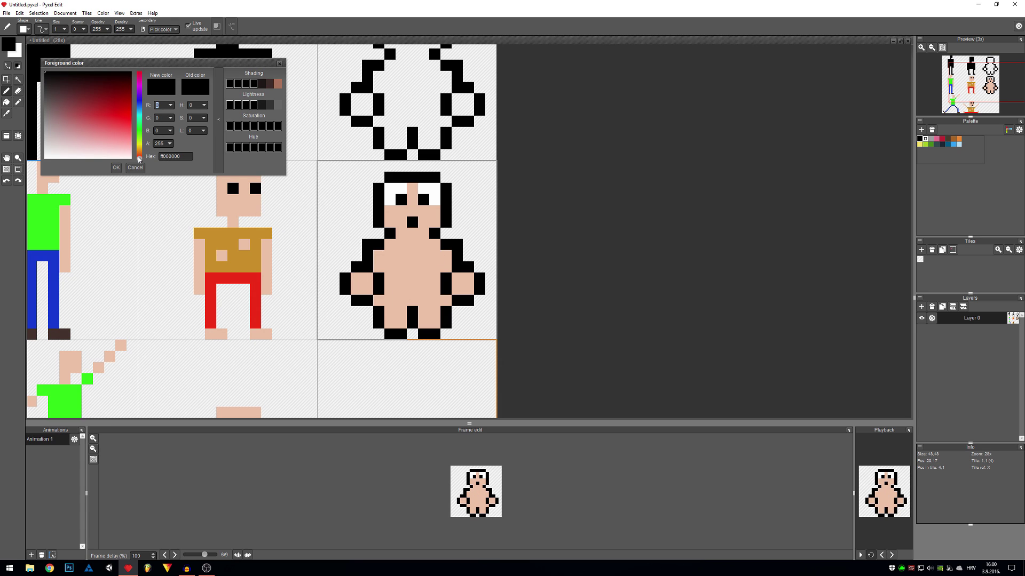
pyautogui.moveTo(139, 161); pyautogui.dragTo(139, 103)
pyautogui.click(54, 106)
pyautogui.moveTo(55, 106); pyautogui.dragTo(50, 99)
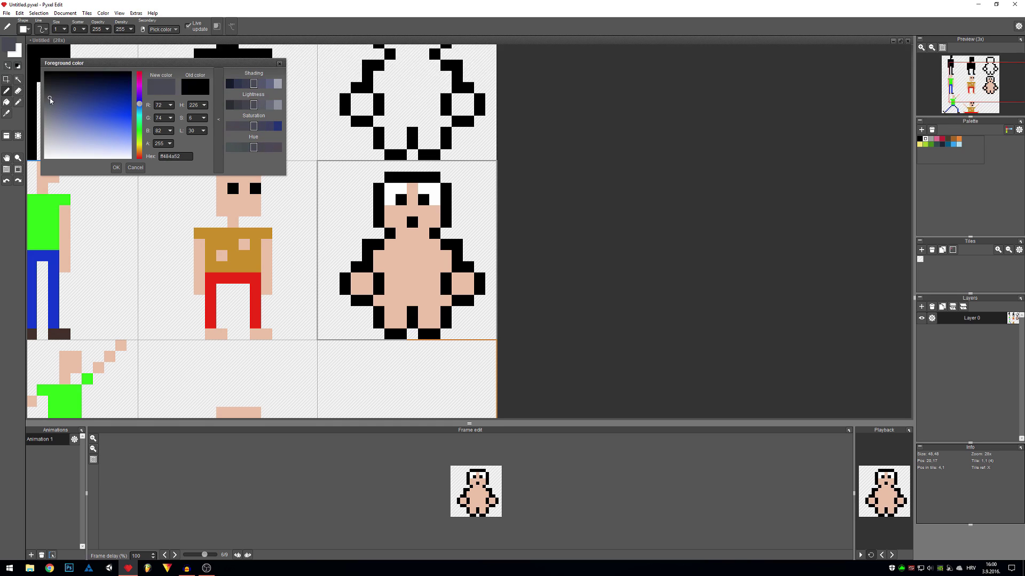
pyautogui.click(117, 168)
pyautogui.moveTo(412, 245)
pyautogui.mouseDown()
pyautogui.moveTo(400, 244)
pyautogui.moveTo(430, 247)
pyautogui.mouseUp()
pyautogui.press('f')
pyautogui.click(404, 282)
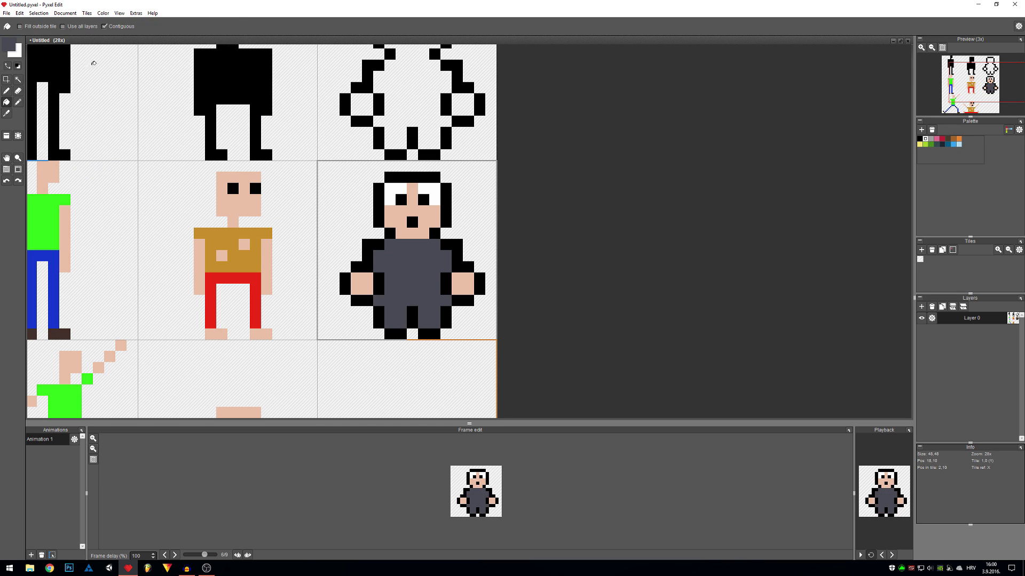
# Choose a slightly lighter grey and dither a checker pattern of it across the robe.
pyautogui.click(9, 50)
pyautogui.click(51, 108)
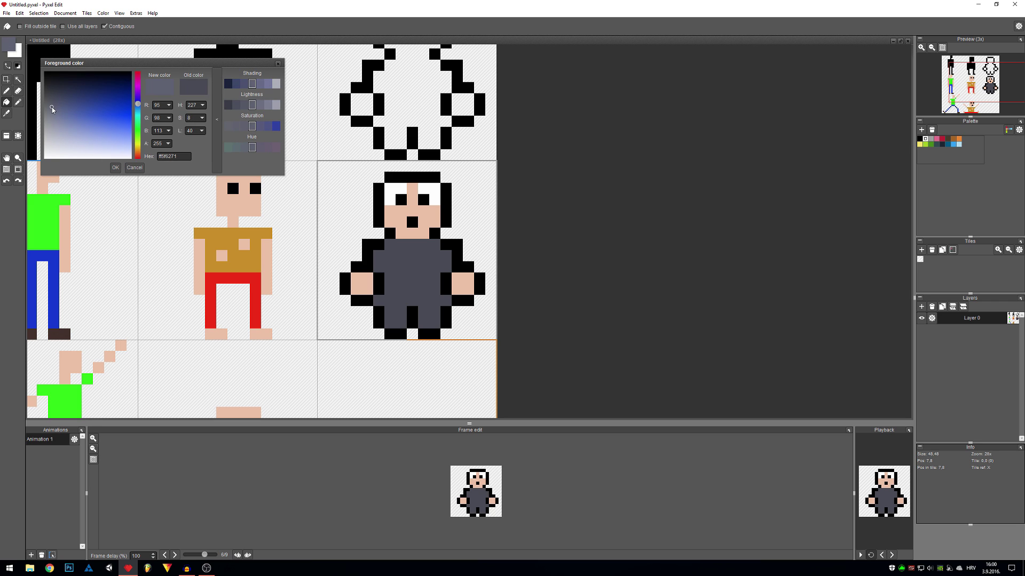
pyautogui.click(115, 169)
pyautogui.press('b')
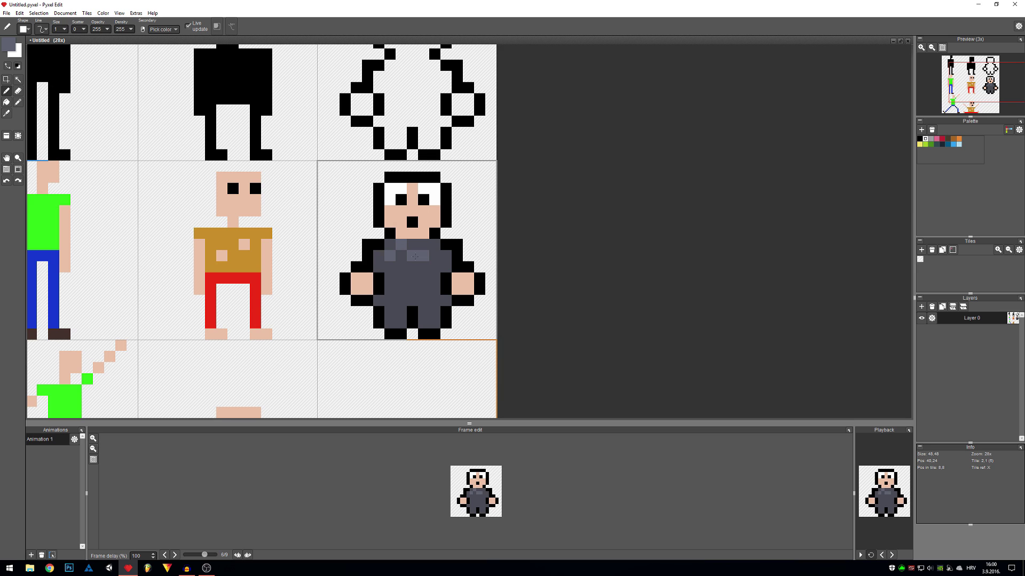
pyautogui.rightClick(434, 257)
pyautogui.click(423, 256)
pyautogui.rightClick(413, 257)
pyautogui.click(423, 246)
pyautogui.click(431, 278)
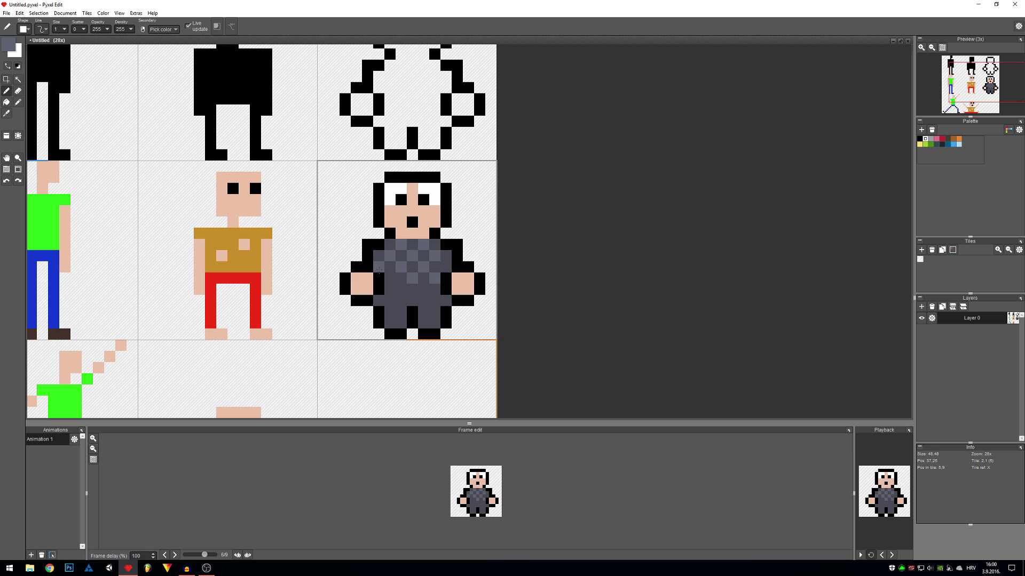
pyautogui.click(379, 267)
# Add a black pixel at the robe's lower right, then pick the dark robe grey again.
pyautogui.keyDown('alt'); pyautogui.click(394, 288); pyautogui.keyUp('alt')
pyautogui.rightClick(411, 279)
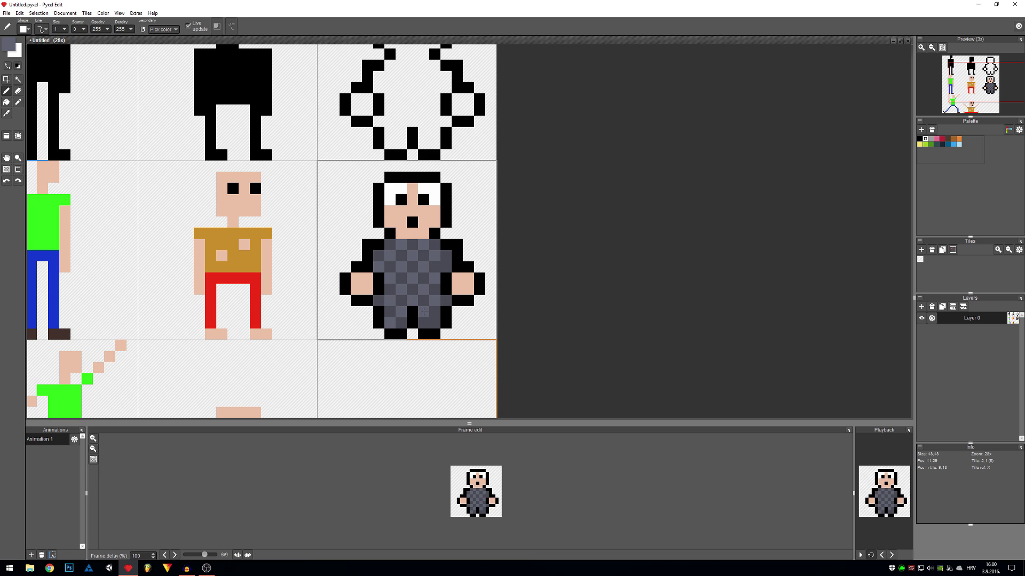
pyautogui.keyDown('alt'); pyautogui.click(446, 312); pyautogui.keyUp('alt')
pyautogui.click(457, 334)
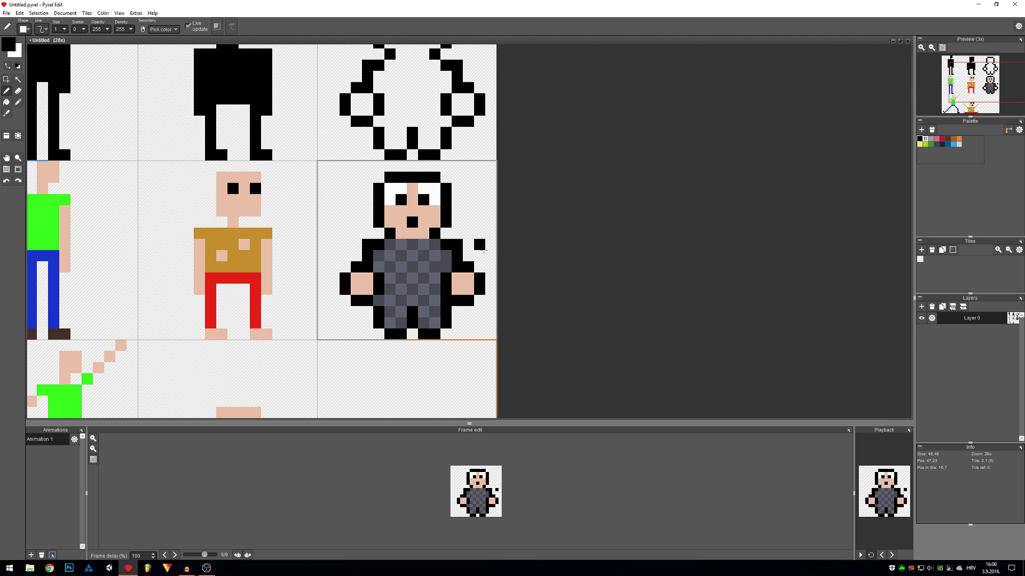
pyautogui.keyDown('alt'); pyautogui.click(442, 266); pyautogui.keyUp('alt')
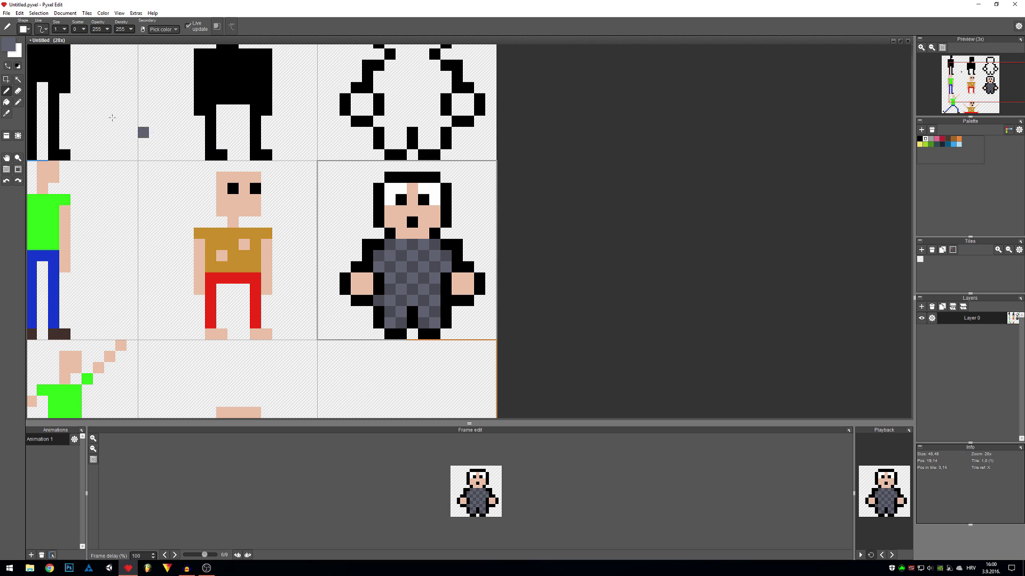
# Set a brown colour and paint necklace pixels across the chest and shoulder.
pyautogui.click(8, 48)
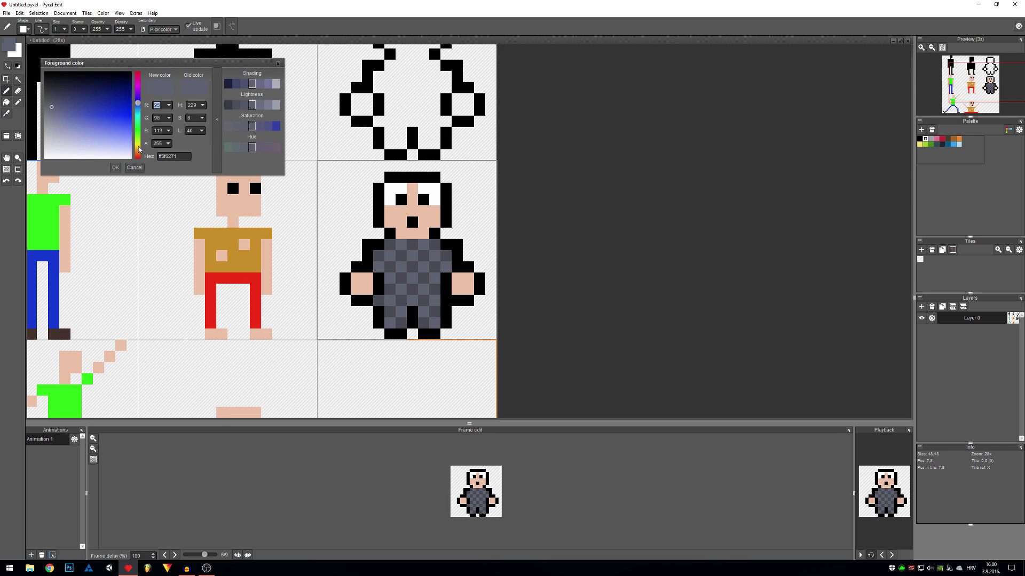
pyautogui.click(139, 149)
pyautogui.moveTo(92, 125)
pyautogui.mouseDown()
pyautogui.moveTo(126, 113)
pyautogui.moveTo(107, 109)
pyautogui.mouseUp()
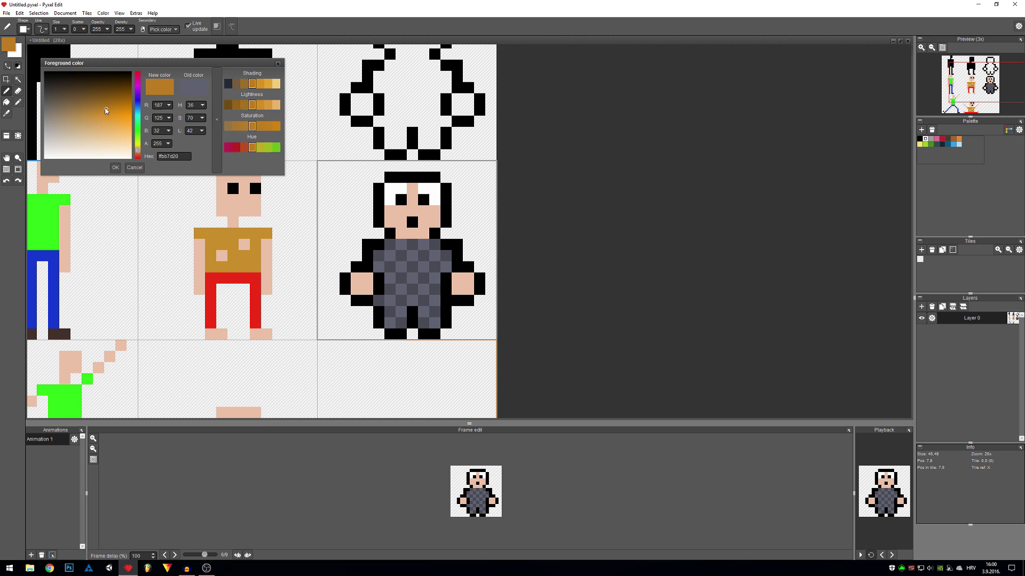
pyautogui.click(116, 168)
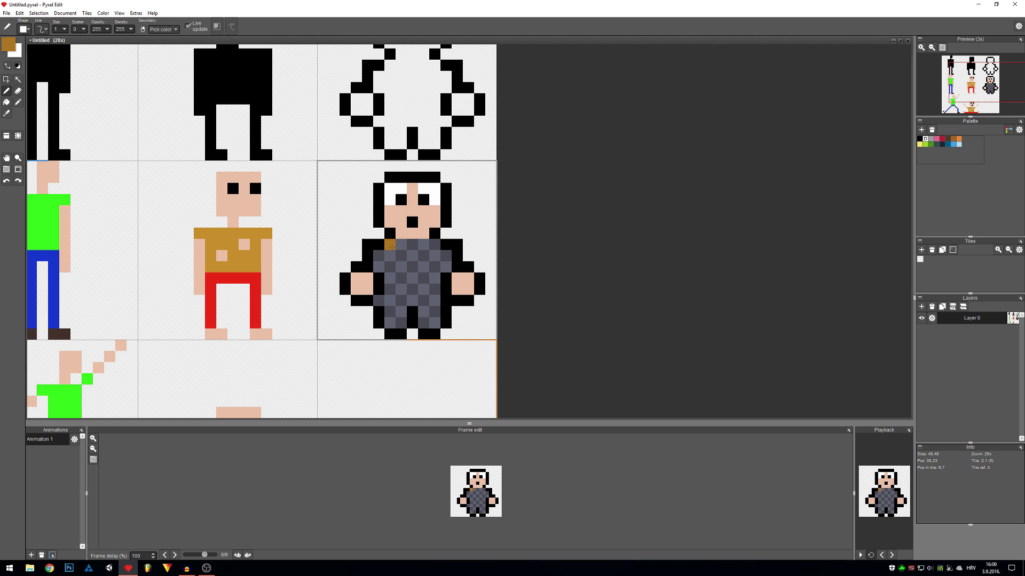
pyautogui.click(401, 255)
pyautogui.click(423, 255)
pyautogui.click(435, 244)
# Set bright yellow, paint a block on the chest, and undo the last stroke to leave a cross.
pyautogui.click(9, 45)
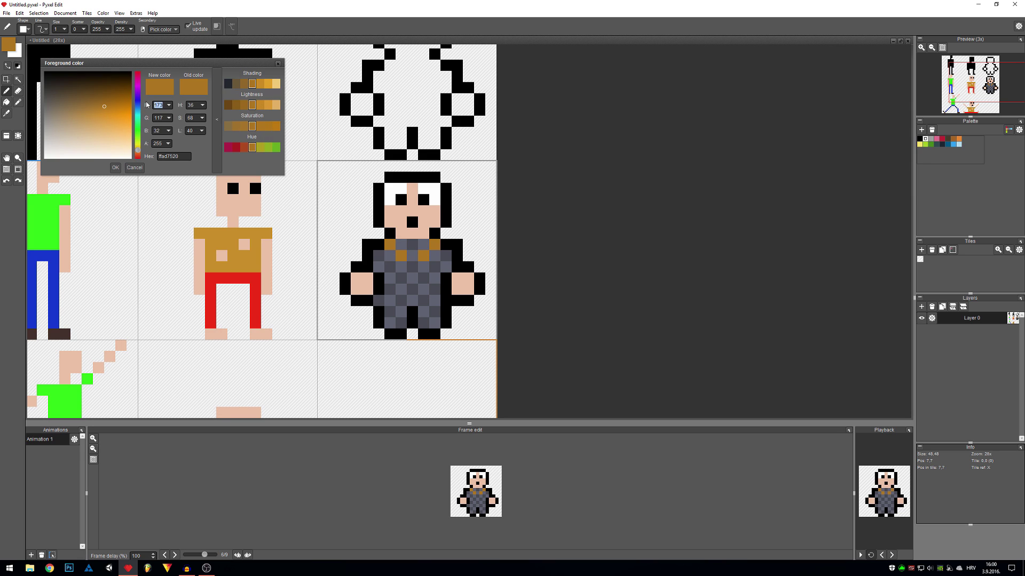
pyautogui.moveTo(138, 149); pyautogui.dragTo(138, 147)
pyautogui.moveTo(123, 112); pyautogui.dragTo(132, 121)
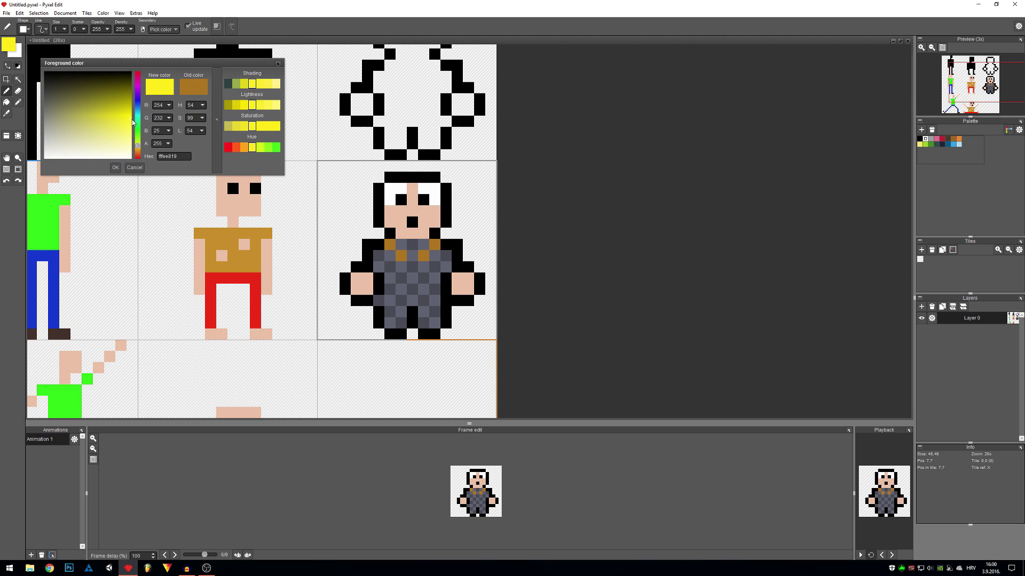
pyautogui.click(116, 167)
pyautogui.click(412, 267)
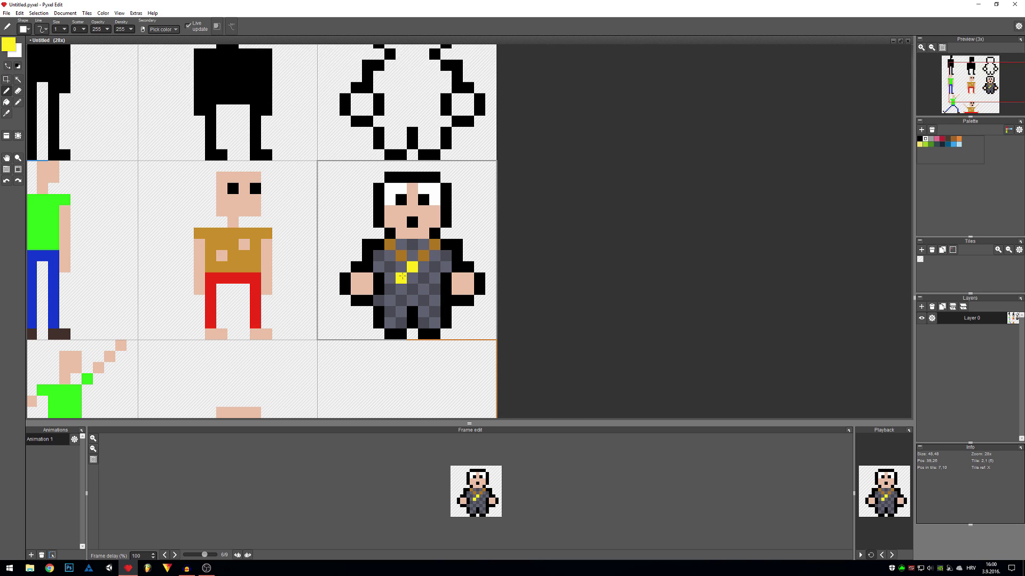
pyautogui.moveTo(401, 277)
pyautogui.mouseDown()
pyautogui.moveTo(426, 279)
pyautogui.moveTo(402, 291)
pyautogui.moveTo(439, 284)
pyautogui.mouseUp()
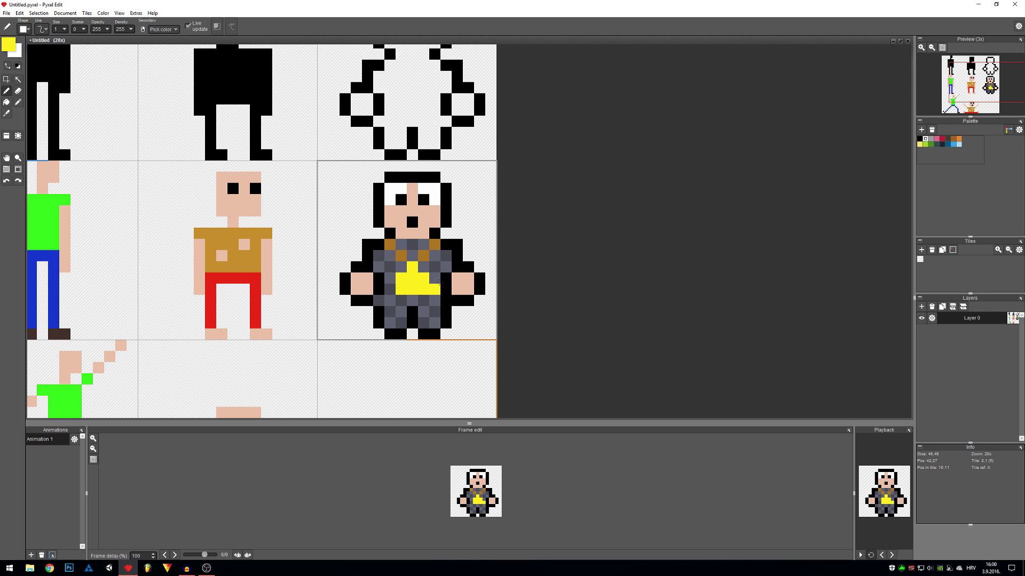
pyautogui.click(423, 267)
pyautogui.click(401, 267)
pyautogui.hotkey('ctrl', 'z')
pyautogui.hotkey('ctrl', 'z')
pyautogui.hotkey('ctrl', 'z')
pyautogui.hotkey('ctrl', 'z')
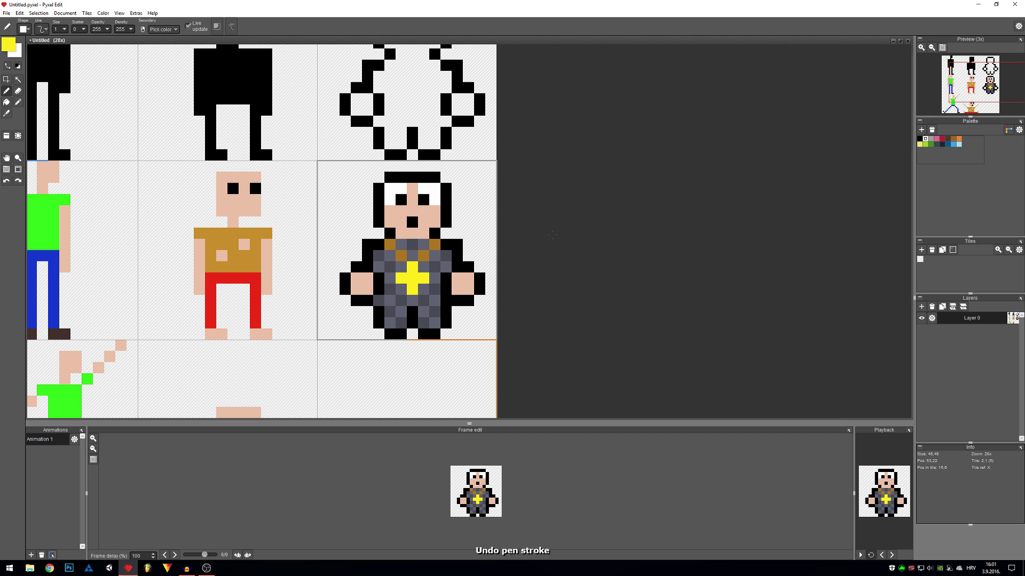
pyautogui.click(431, 231)
# Pan and zoom the view toward the lower rows of the tile sheet.
pyautogui.press('space')
pyautogui.moveTo(269, 284)
pyautogui.mouseDown()
pyautogui.moveTo(391, 235)
pyautogui.moveTo(380, 216)
pyautogui.mouseUp()
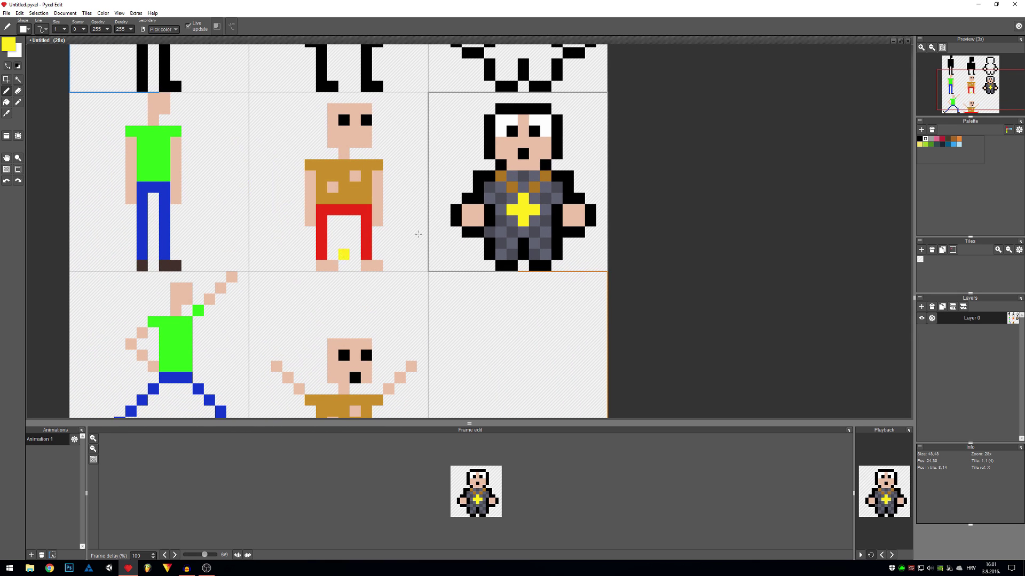
pyautogui.press('space')
pyautogui.moveTo(509, 176); pyautogui.dragTo(430, 269)
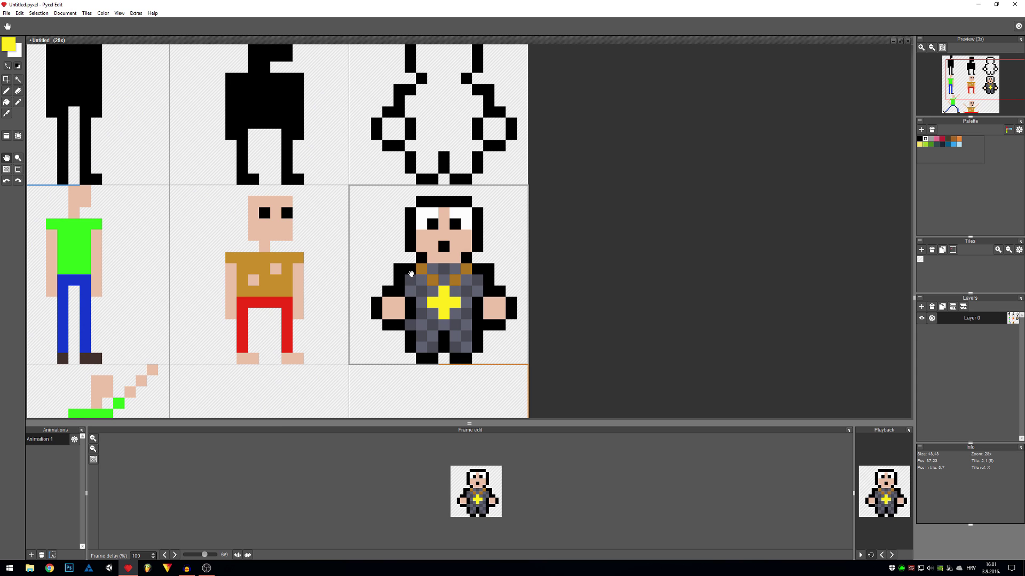
pyautogui.moveTo(448, 316); pyautogui.dragTo(431, 273)
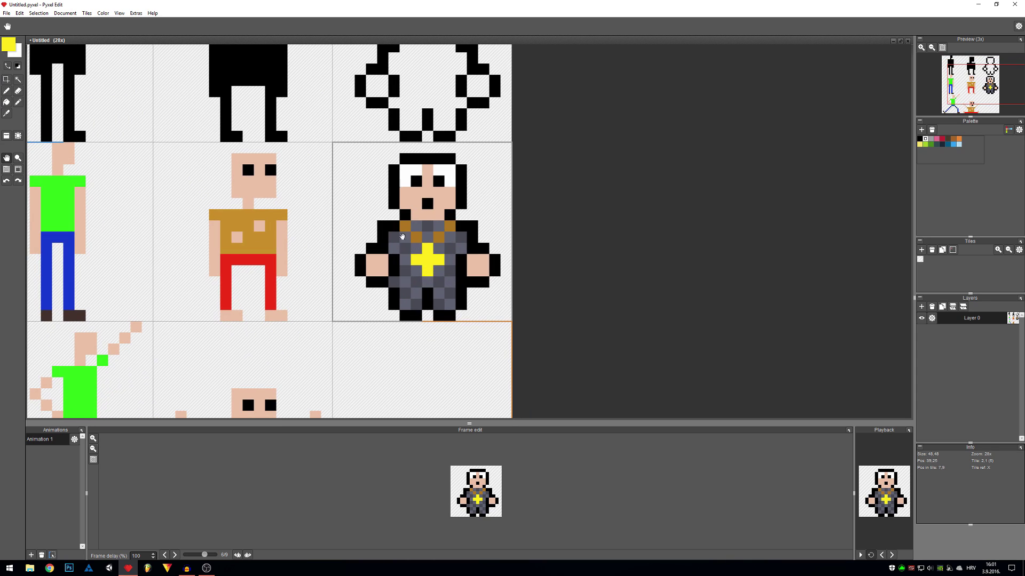
pyautogui.press('s')
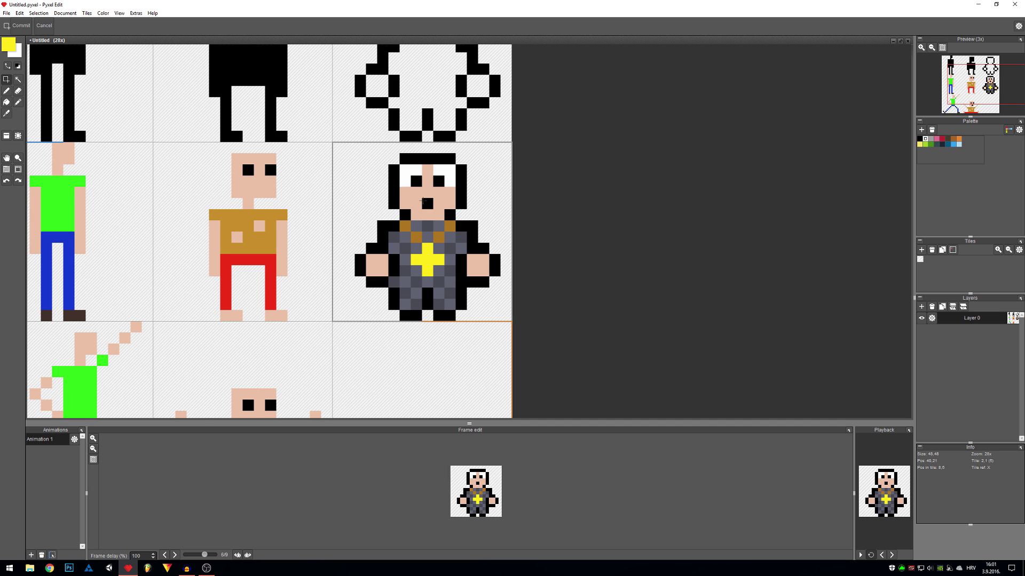
pyautogui.scroll(-3, 460, 262)
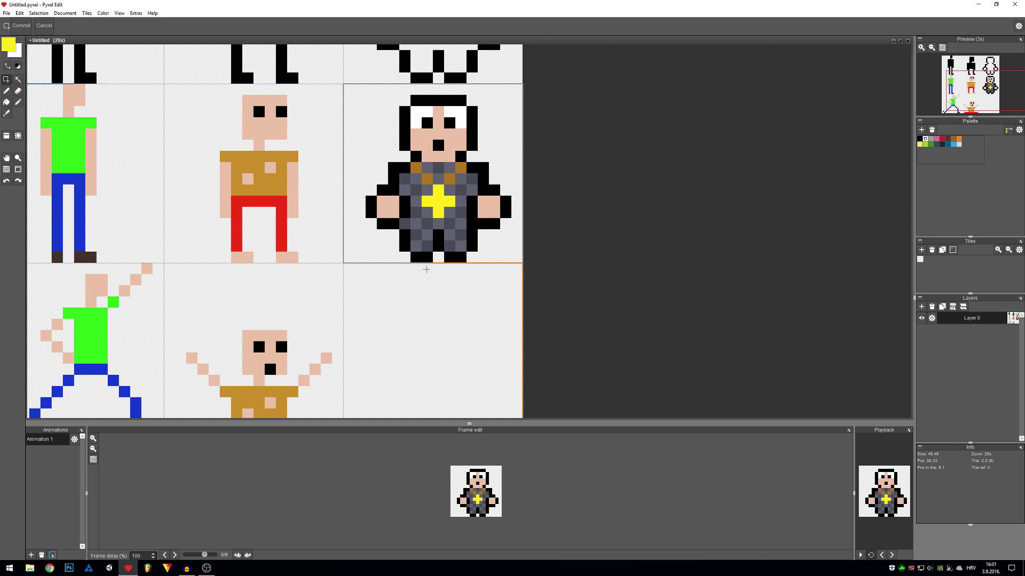
pyautogui.press('space')
pyautogui.moveTo(438, 220); pyautogui.dragTo(602, 300)
pyautogui.press('m')
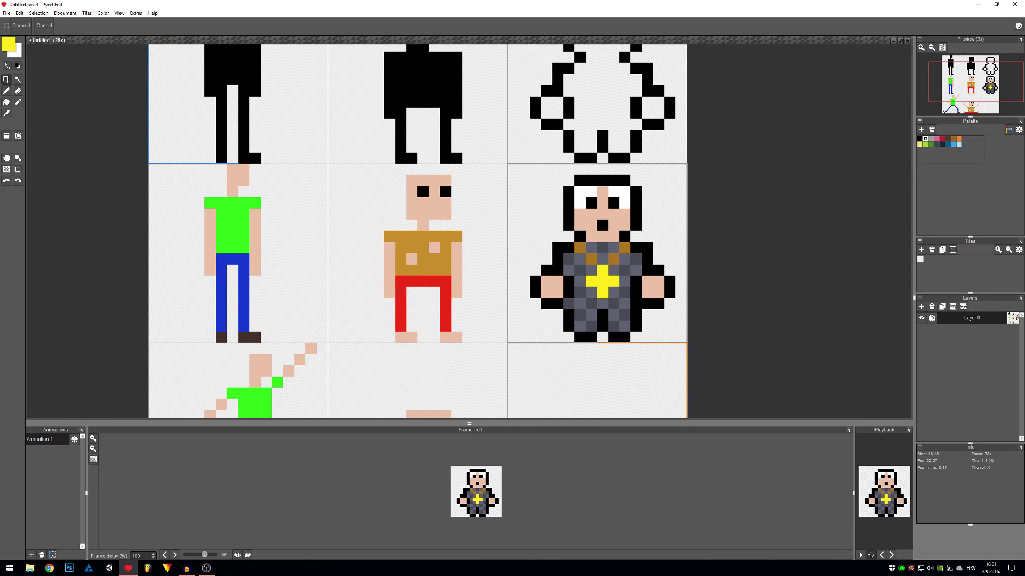
# Add black pixels to the green-shirted figure with the Pencil.
pyautogui.press('b')
pyautogui.keyDown('alt'); pyautogui.click(536, 281); pyautogui.keyUp('alt')
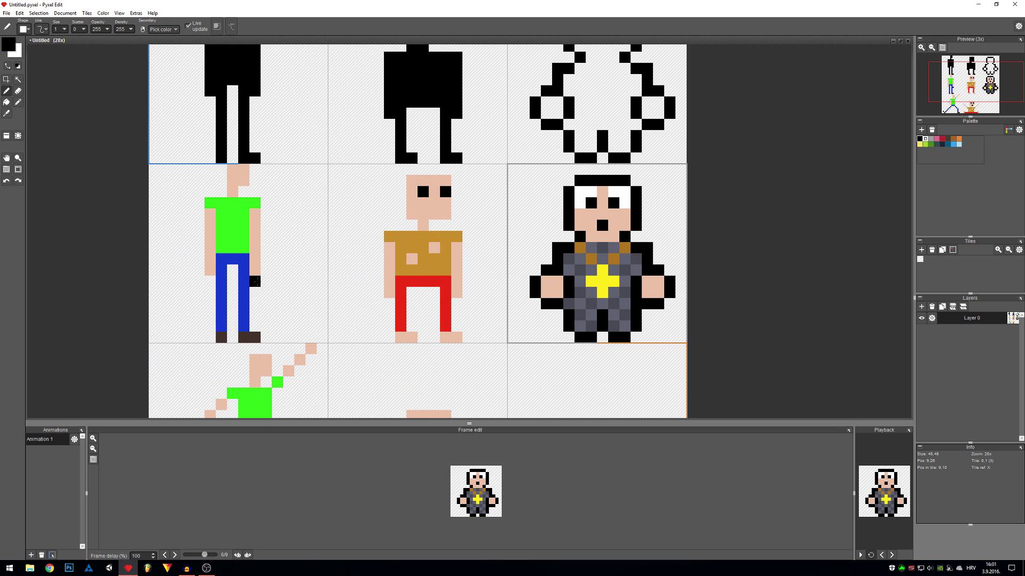
pyautogui.moveTo(254, 281)
pyautogui.mouseDown()
pyautogui.moveTo(253, 317)
pyautogui.moveTo(281, 341)
pyautogui.moveTo(257, 325)
pyautogui.moveTo(255, 278)
pyautogui.mouseUp()
pyautogui.press('e')
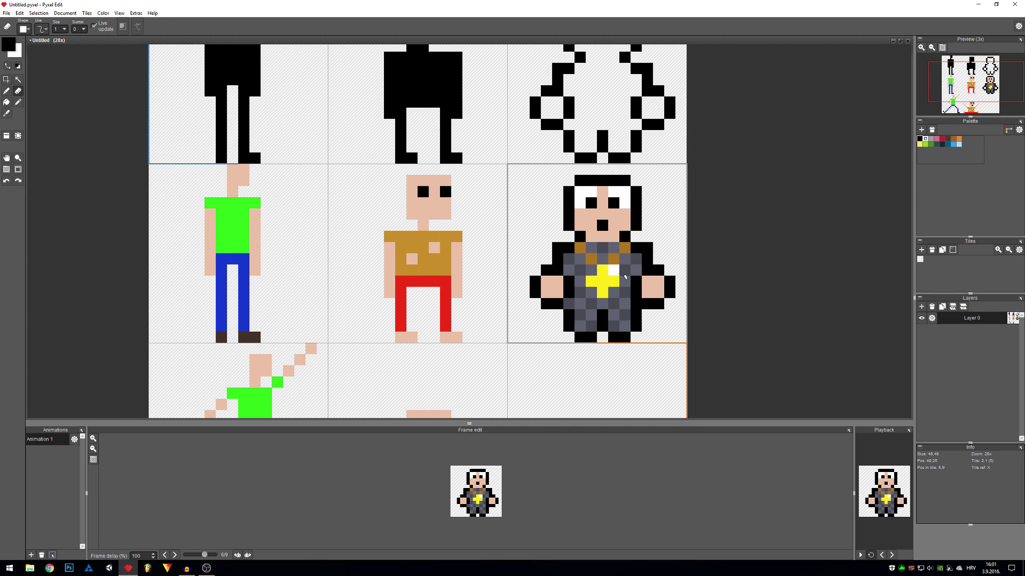
# Recentre the view on the robed character and jump the preview to frame 9.
pyautogui.moveTo(625, 277); pyautogui.dragTo(522, 271)
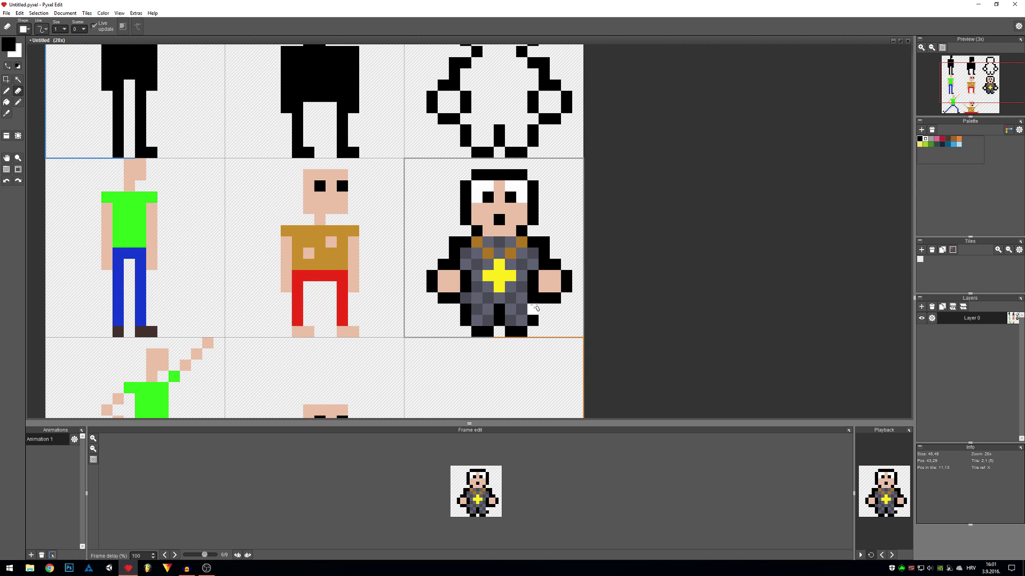
pyautogui.moveTo(510, 346)
pyautogui.mouseDown()
pyautogui.moveTo(468, 243)
pyautogui.moveTo(467, 291)
pyautogui.mouseUp()
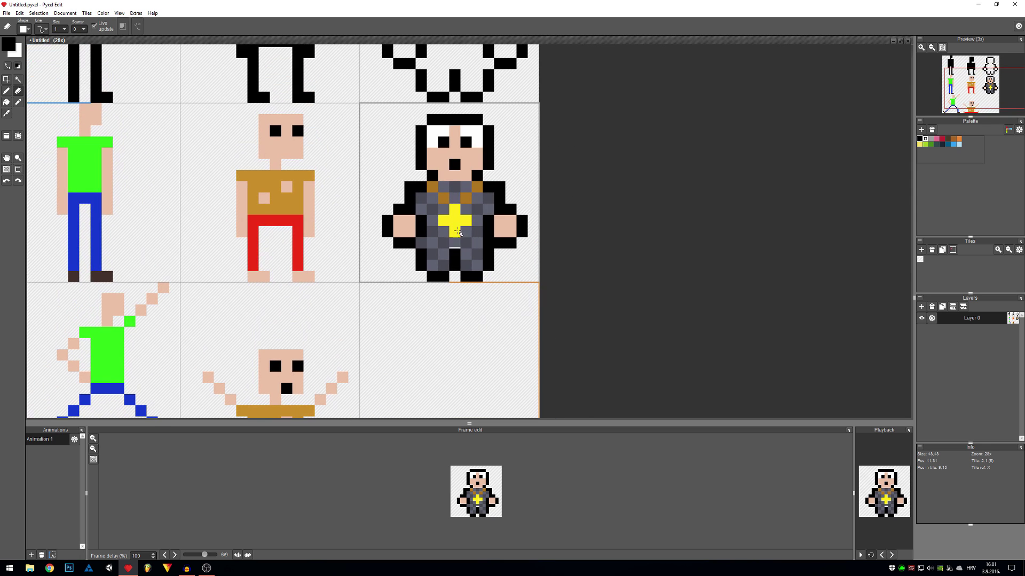
pyautogui.moveTo(396, 308); pyautogui.dragTo(387, 368)
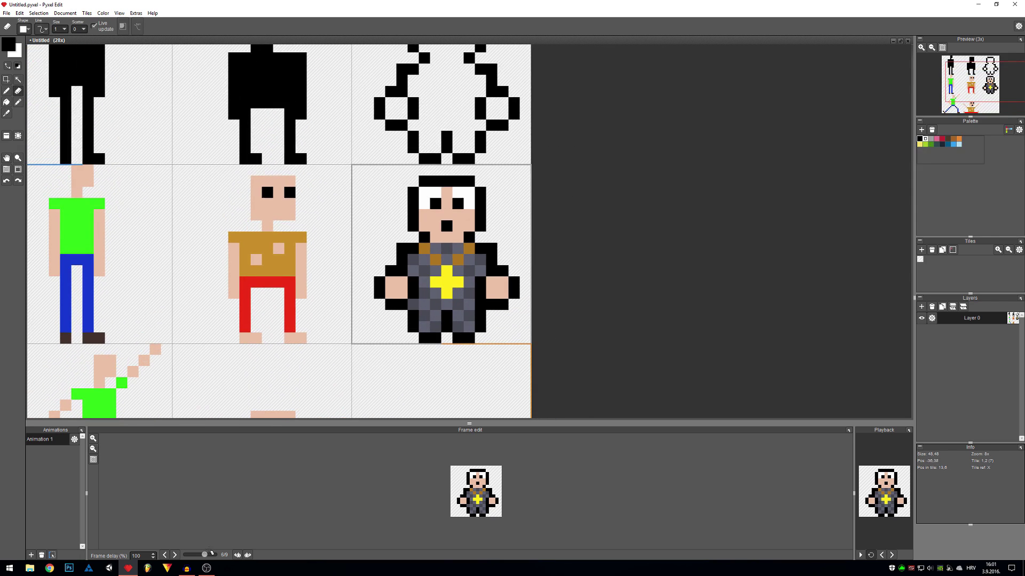
pyautogui.click(175, 556)
pyautogui.click(175, 556)
pyautogui.click(175, 556)
# Stamp the robed character's tile into the empty bottom-right tile.
pyautogui.press('s')
pyautogui.doubleClick(478, 325)
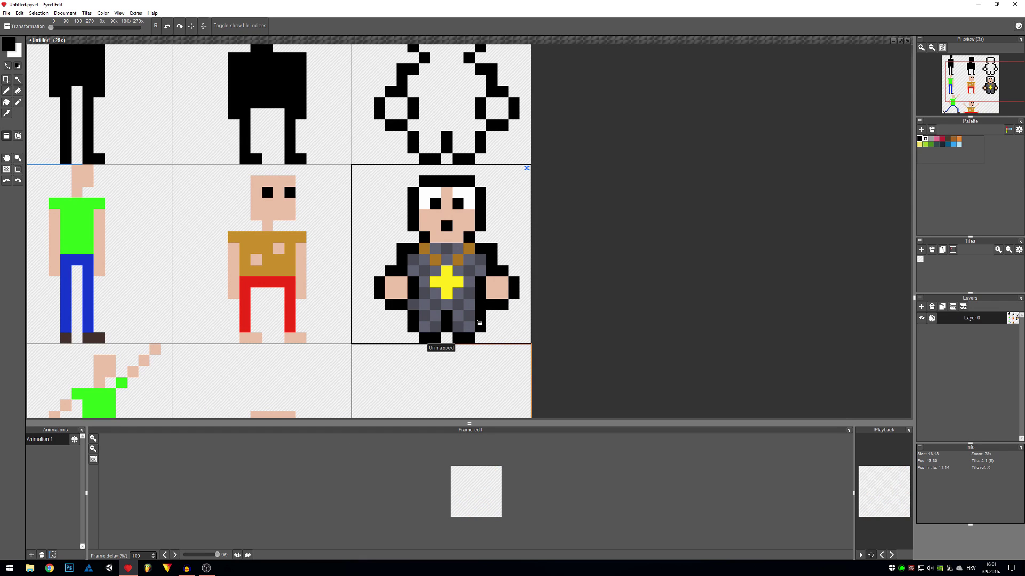
pyautogui.press('space')
pyautogui.moveTo(467, 359); pyautogui.dragTo(480, 229)
pyautogui.click(496, 277)
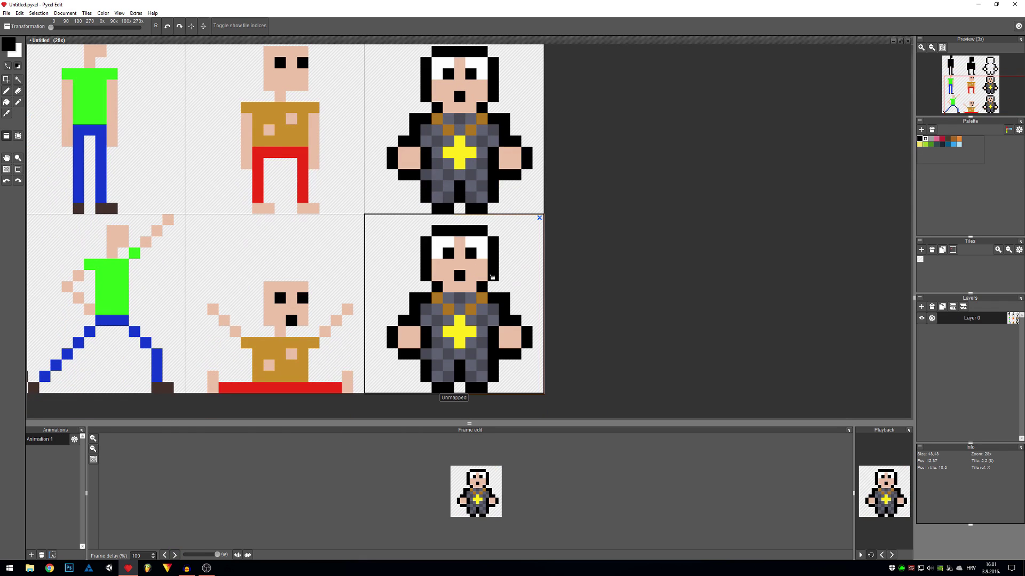
# Nudge the copy's body up 1 pixel, then raise its feet by 1 pixel.
pyautogui.press('m')
pyautogui.moveTo(543, 371); pyautogui.dragTo(369, 213)
pyautogui.press('Up')
pyautogui.click(526, 379)
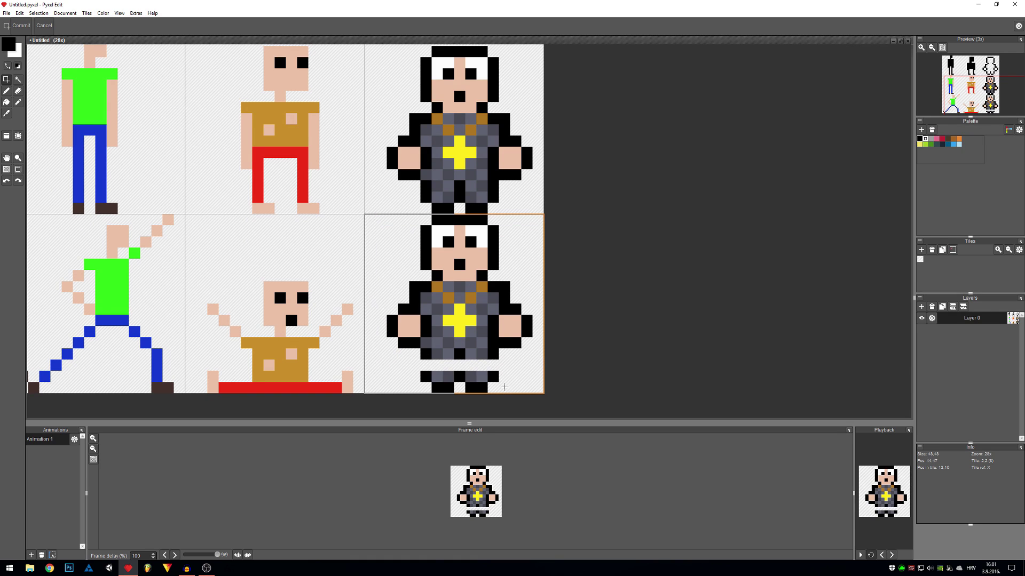
pyautogui.press('t')
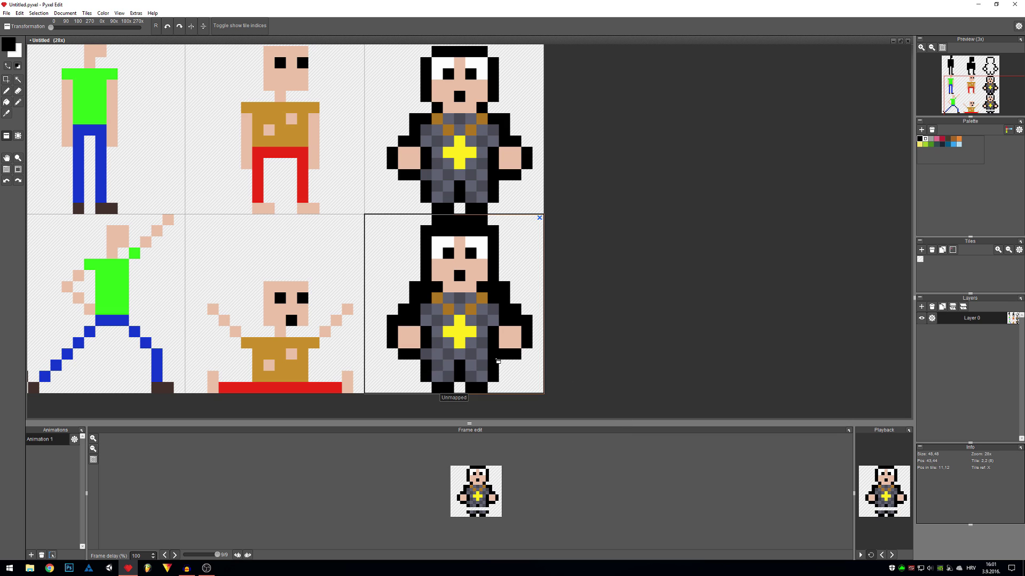
pyautogui.press('s')
pyautogui.moveTo(504, 372); pyautogui.dragTo(401, 403)
pyautogui.press('Up')
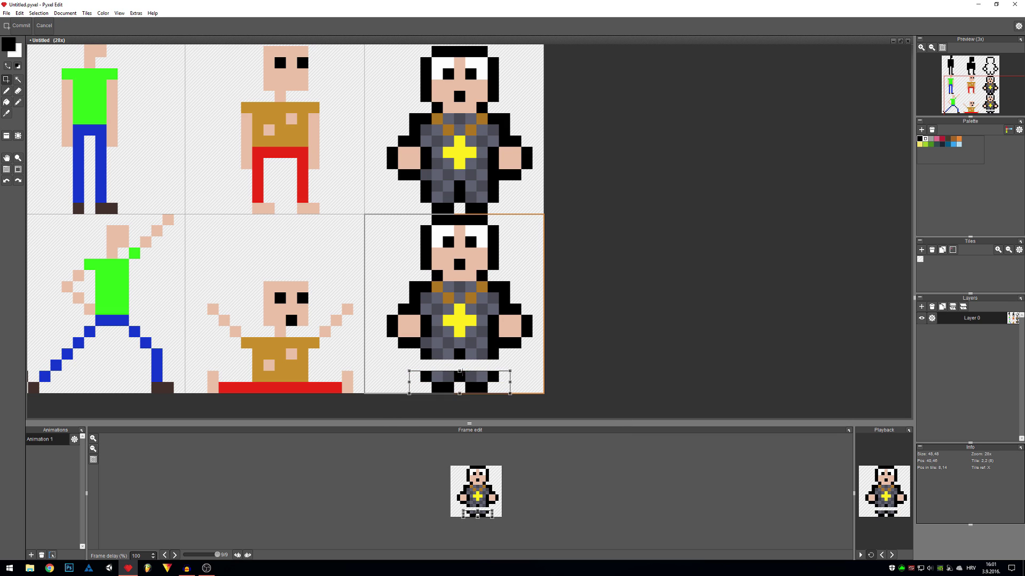
pyautogui.press('Return')
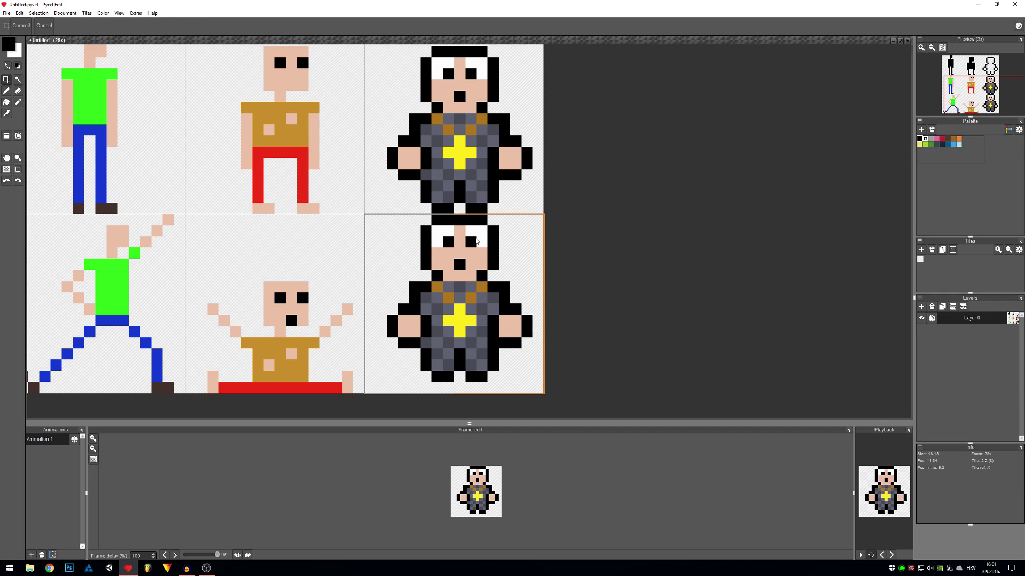
# Move both pupils of the copy up one pixel, whitening their old positions.
pyautogui.press('i')
pyautogui.click(471, 232)
pyautogui.keyDown('alt'); pyautogui.click(482, 240); pyautogui.keyUp('alt')
pyautogui.click(471, 243)
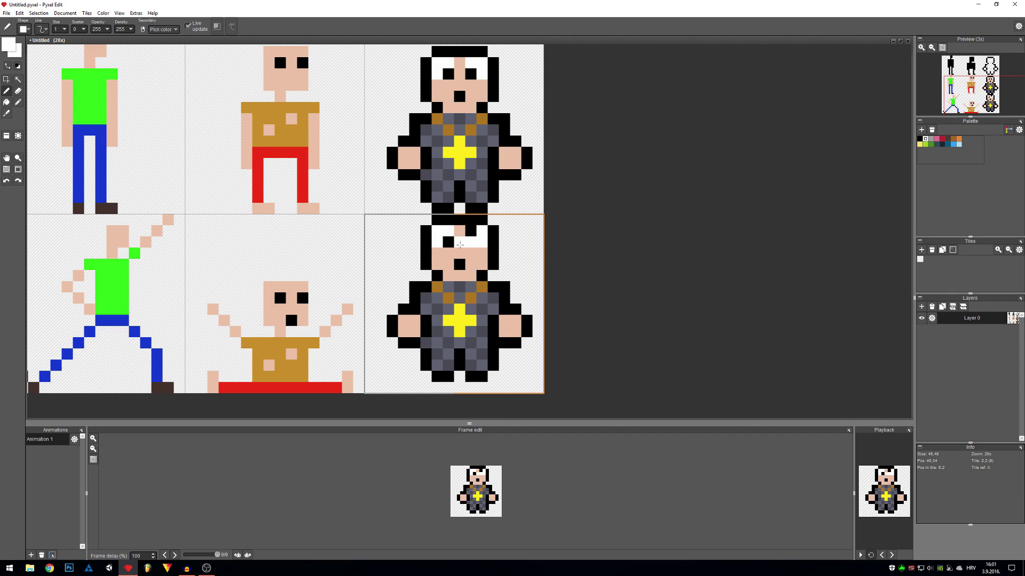
pyautogui.keyDown('alt'); pyautogui.click(447, 244); pyautogui.keyUp('alt')
pyautogui.click(447, 232)
pyautogui.keyDown('alt'); pyautogui.click(438, 239); pyautogui.keyUp('alt')
pyautogui.click(448, 242)
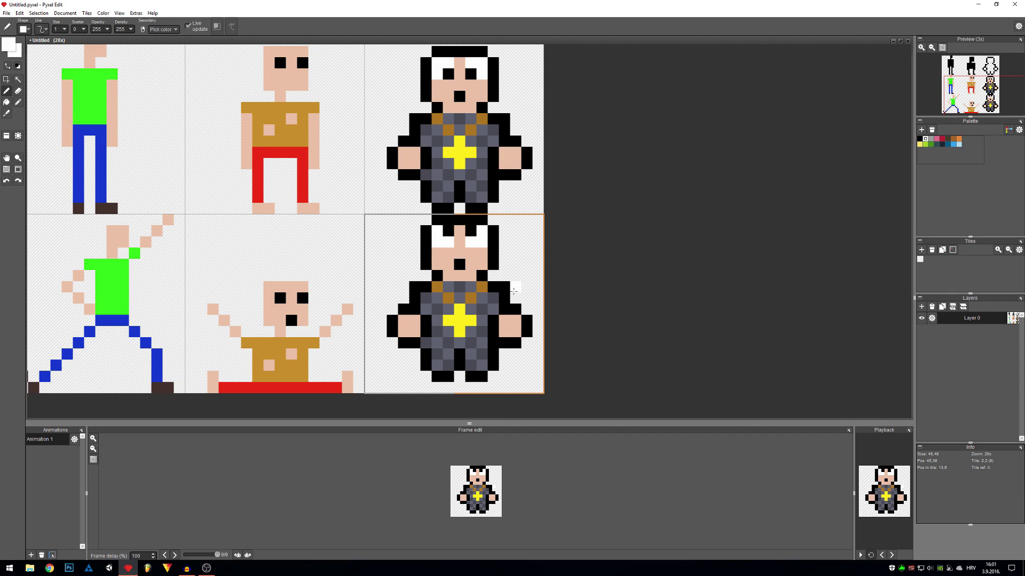
# Select each hand and lift it up beside the copy's head.
pyautogui.press('s')
pyautogui.moveTo(527, 343); pyautogui.dragTo(502, 308)
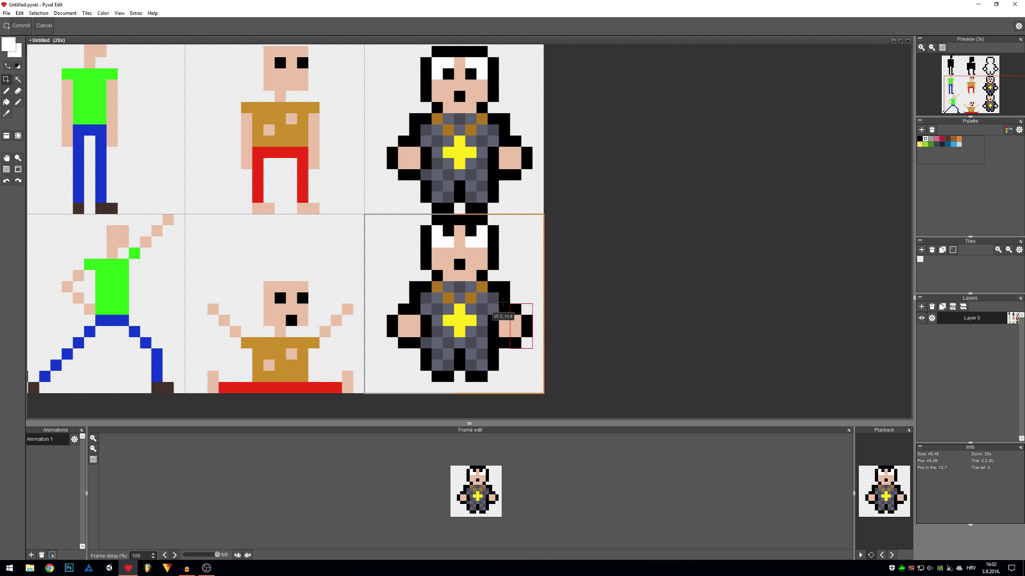
pyautogui.moveTo(527, 343); pyautogui.dragTo(513, 310)
pyautogui.moveTo(504, 342); pyautogui.dragTo(514, 281)
pyautogui.click(520, 328)
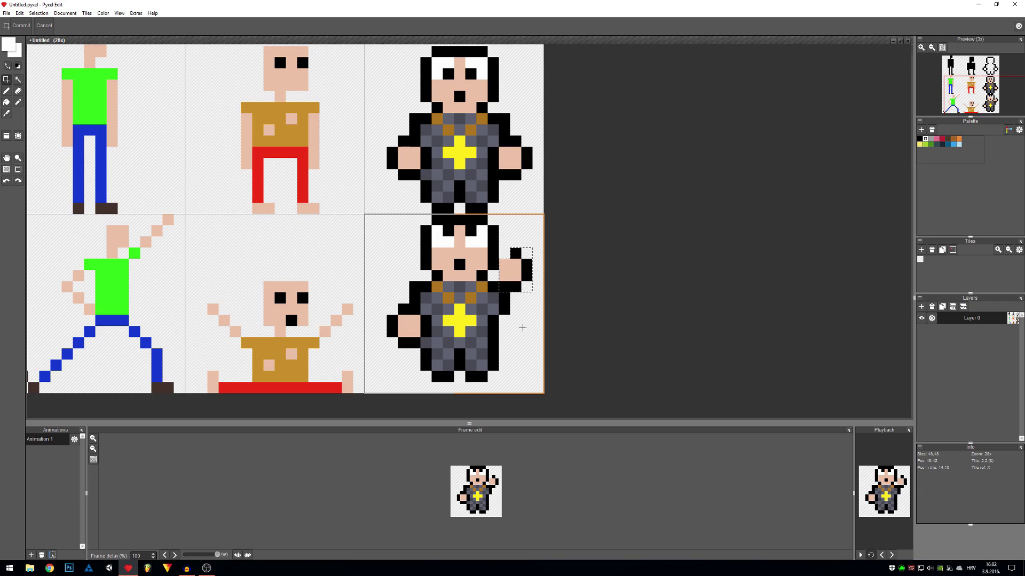
pyautogui.moveTo(419, 347); pyautogui.dragTo(402, 271)
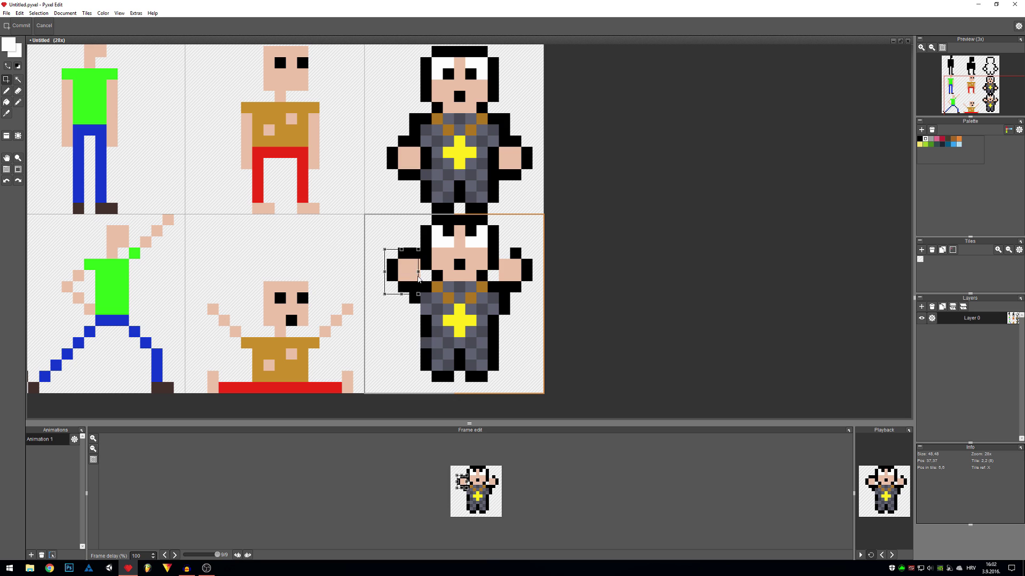
pyautogui.click(520, 330)
# Try a black pixel beside the right hand, undo it, and pick the robe's dark grey.
pyautogui.press('i')
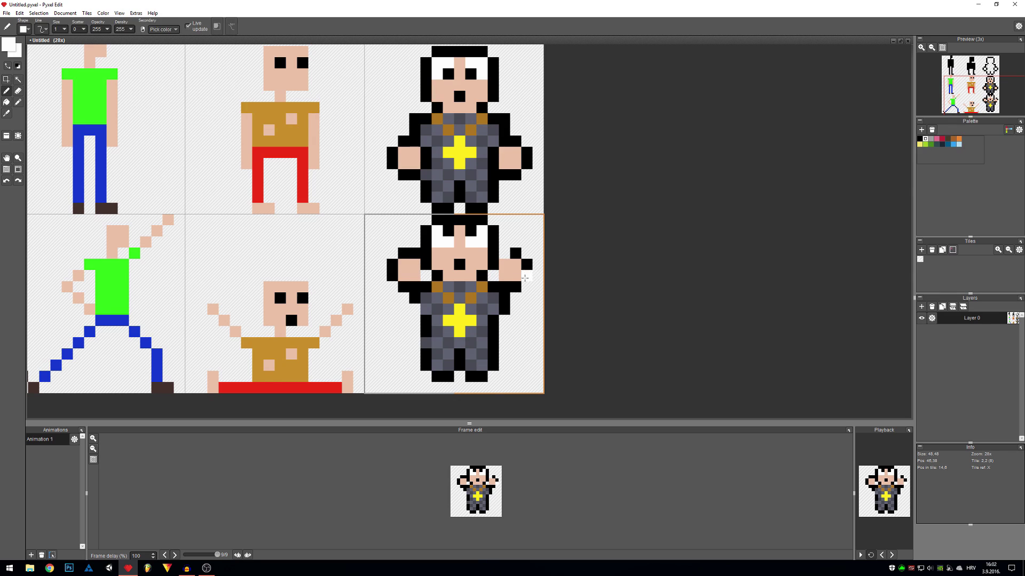
pyautogui.click(516, 254)
pyautogui.press('b')
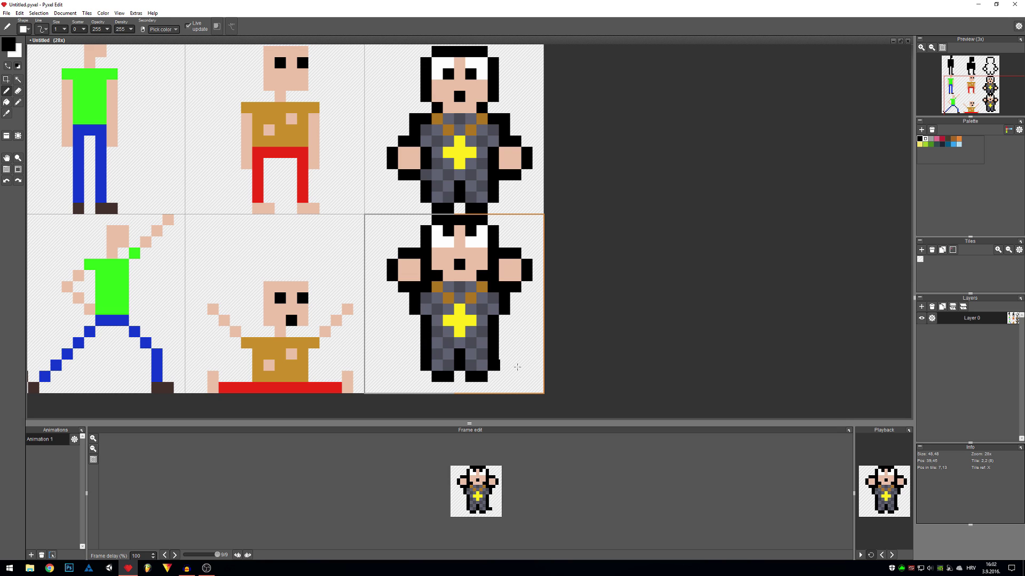
pyautogui.click(537, 297)
pyautogui.hotkey('ctrl', 'z')
pyautogui.press('i')
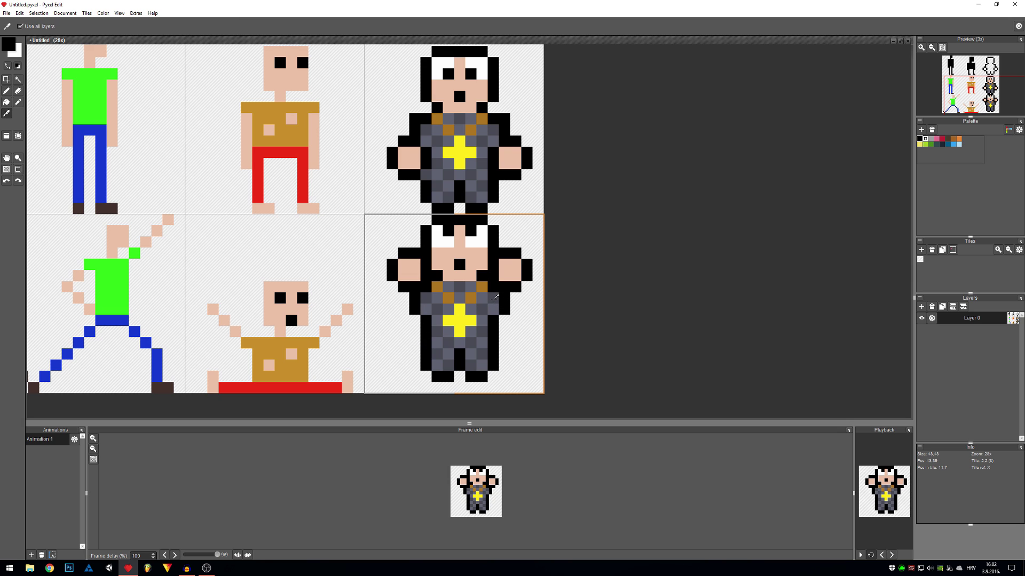
pyautogui.click(497, 299)
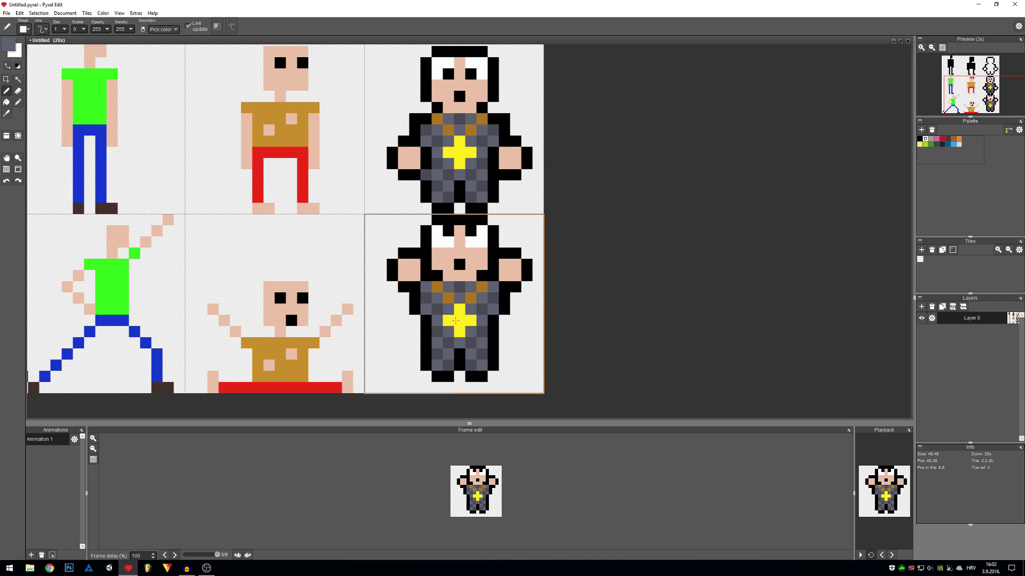
# Pan across the sheet and zoom out to 18x to show all nine characters.
pyautogui.press('space')
pyautogui.moveTo(405, 228); pyautogui.dragTo(490, 275)
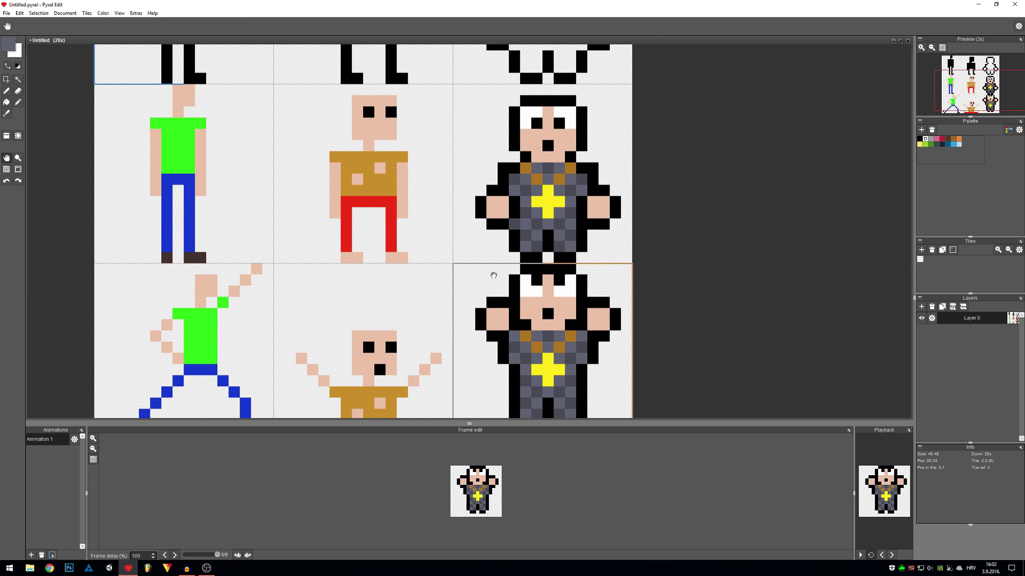
pyautogui.moveTo(421, 314); pyautogui.dragTo(445, 260)
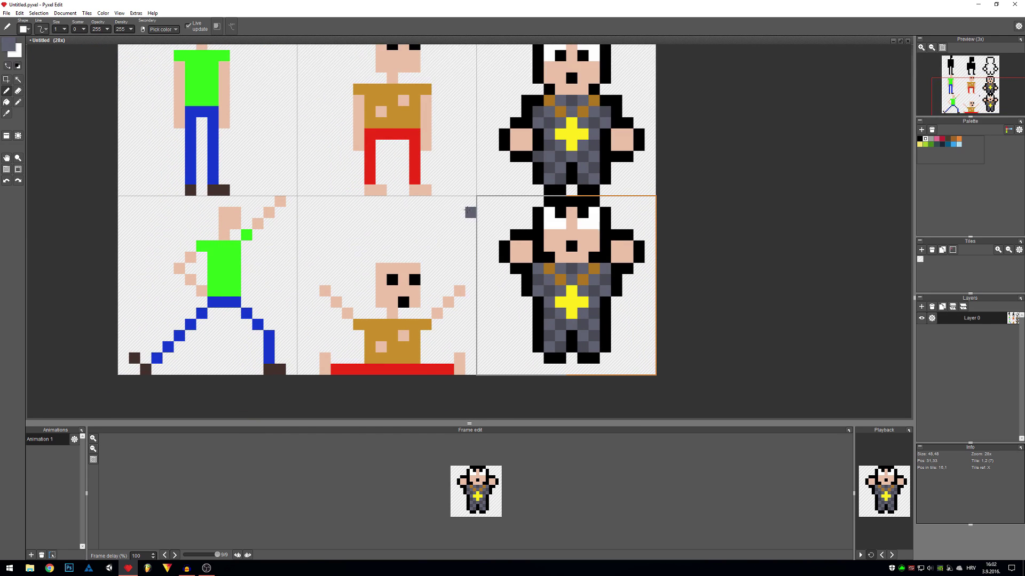
pyautogui.moveTo(445, 206); pyautogui.dragTo(478, 275)
pyautogui.scroll(-2, 330, 302)
pyautogui.press('b')
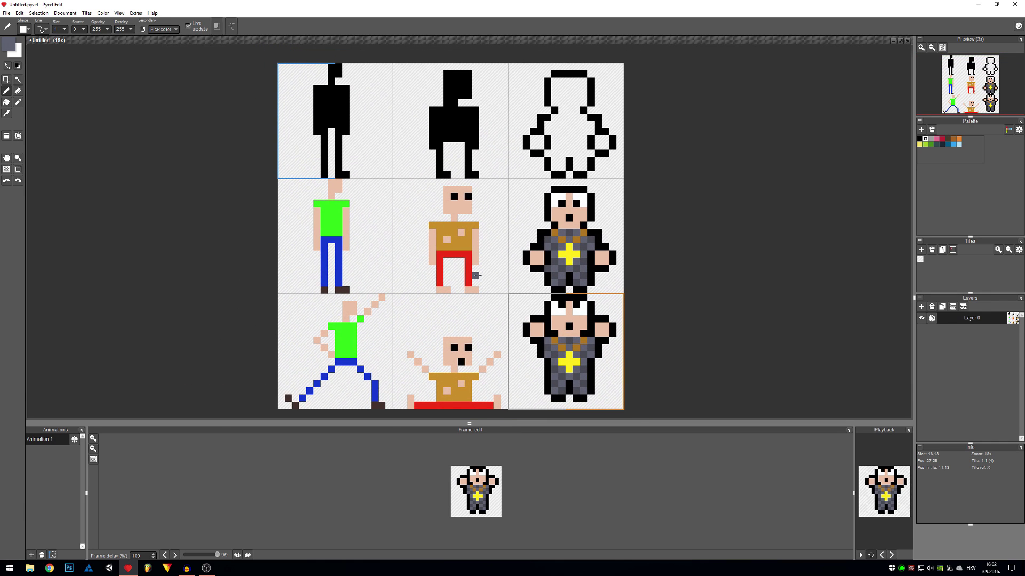